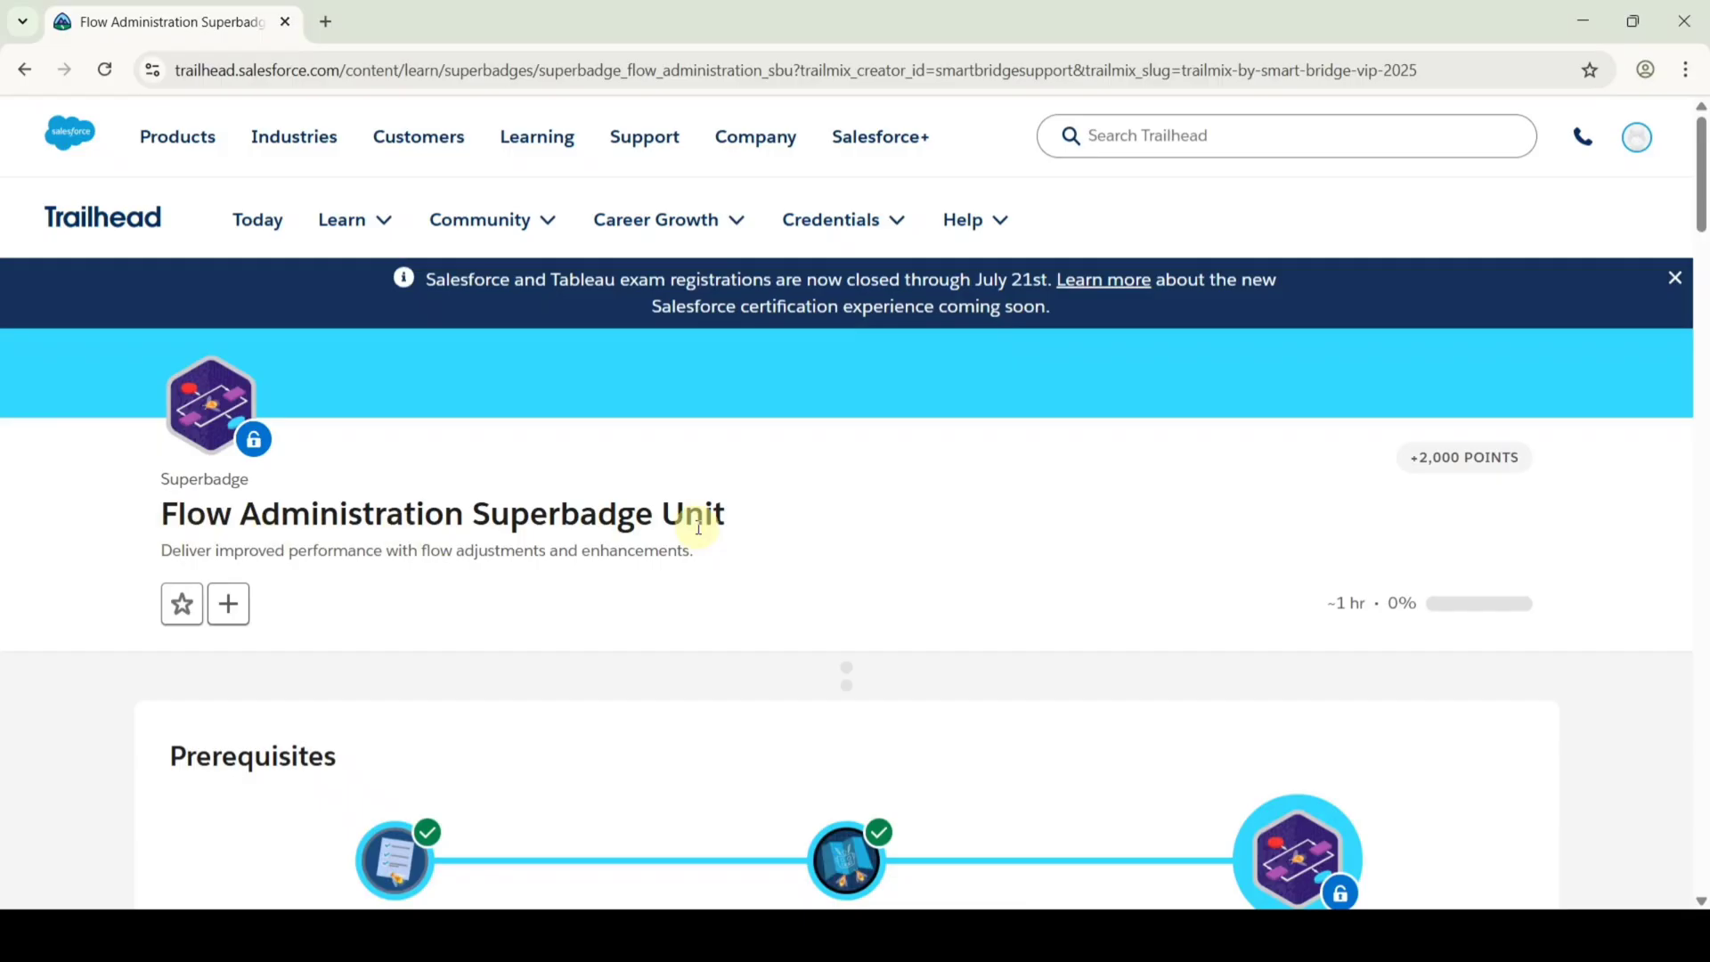
Open the Developer Edition org sign-up form linked on the superbadge page and review its required fields.
scroll(927, 438, "down", 3)
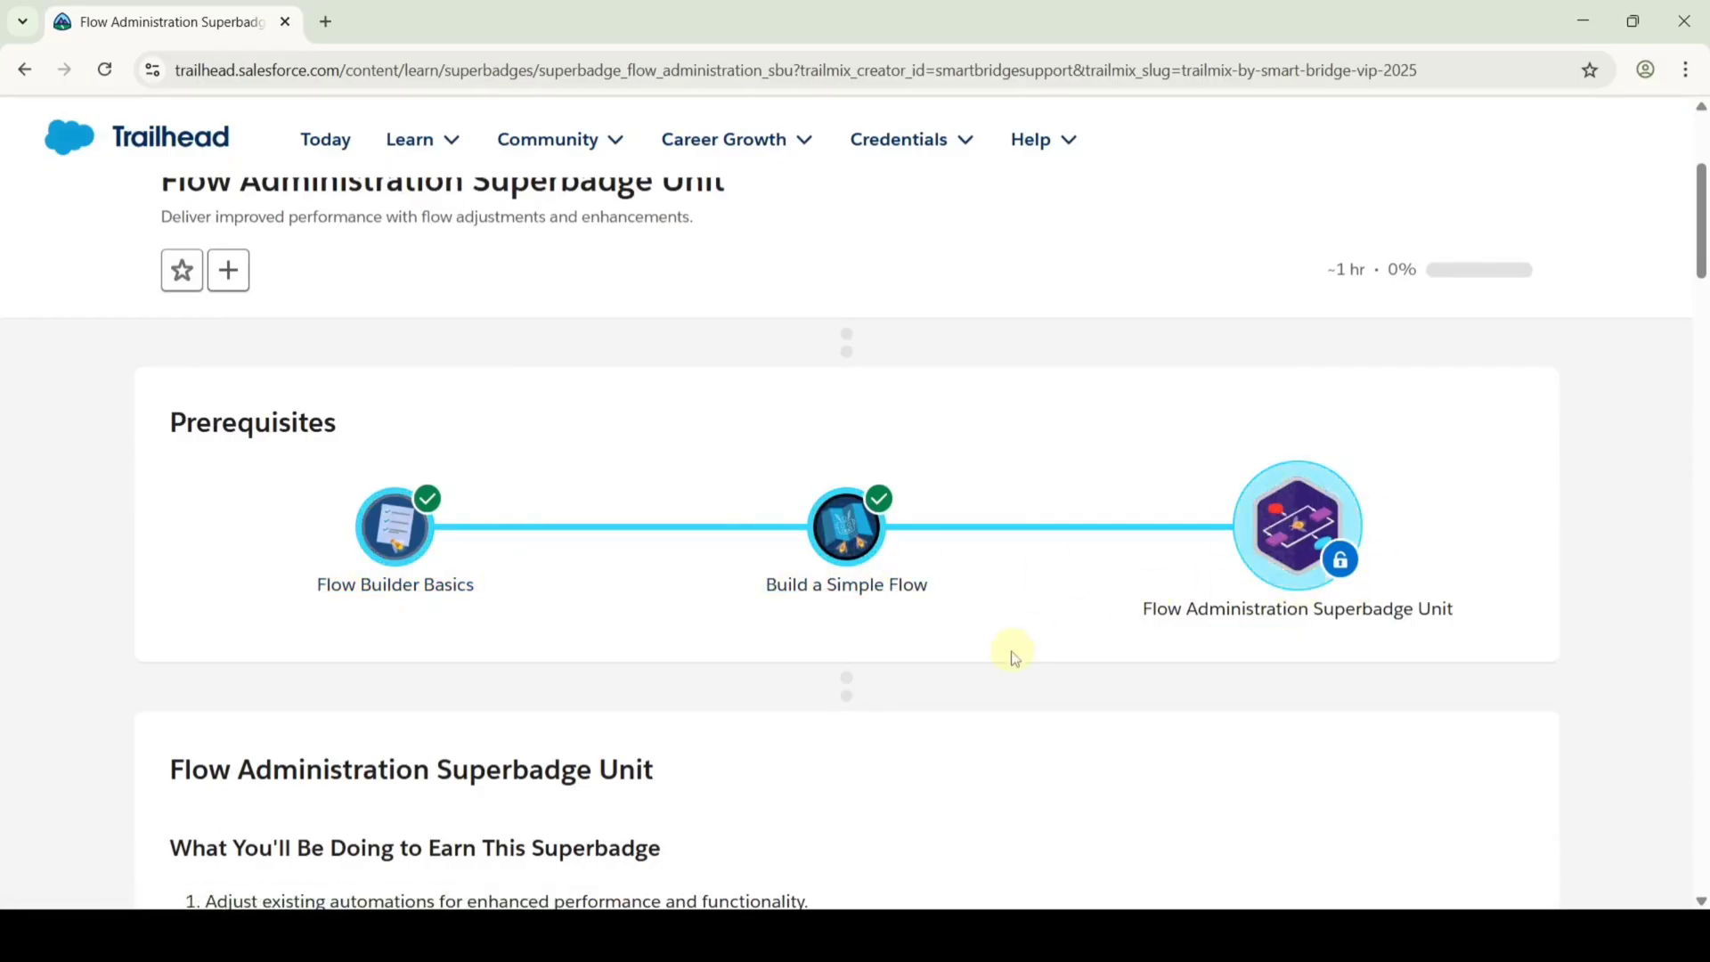
scroll(1012, 649, "down", 9)
scroll(977, 634, "down", 4)
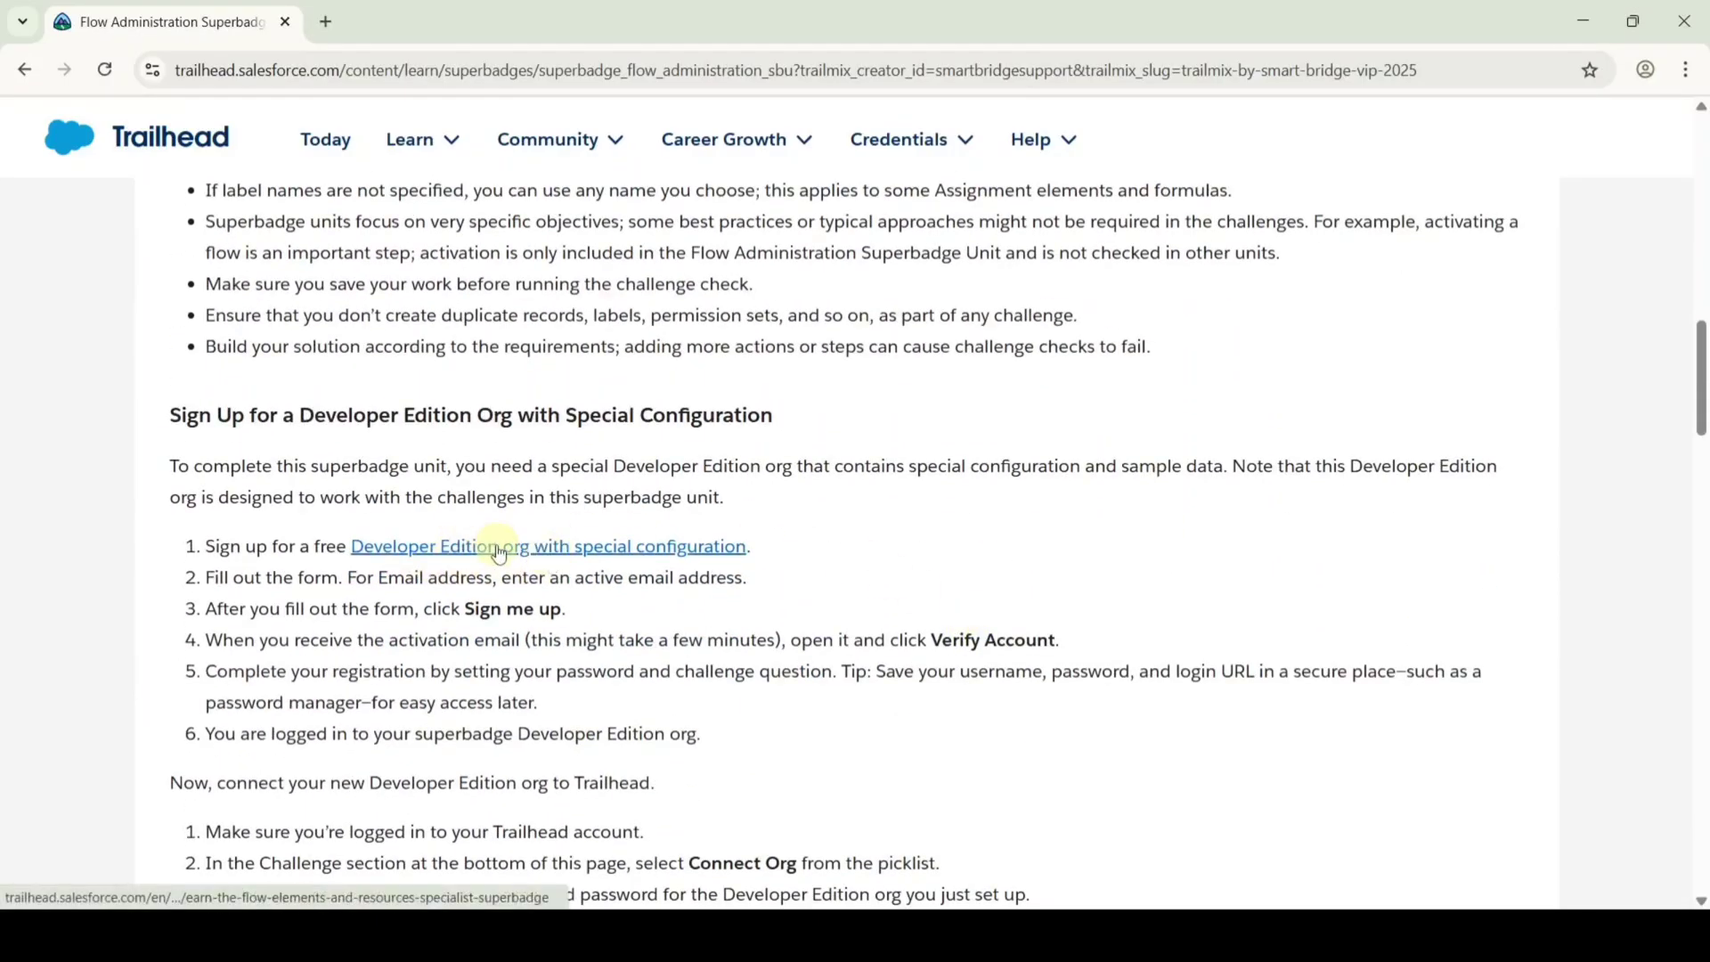
left_click(504, 546)
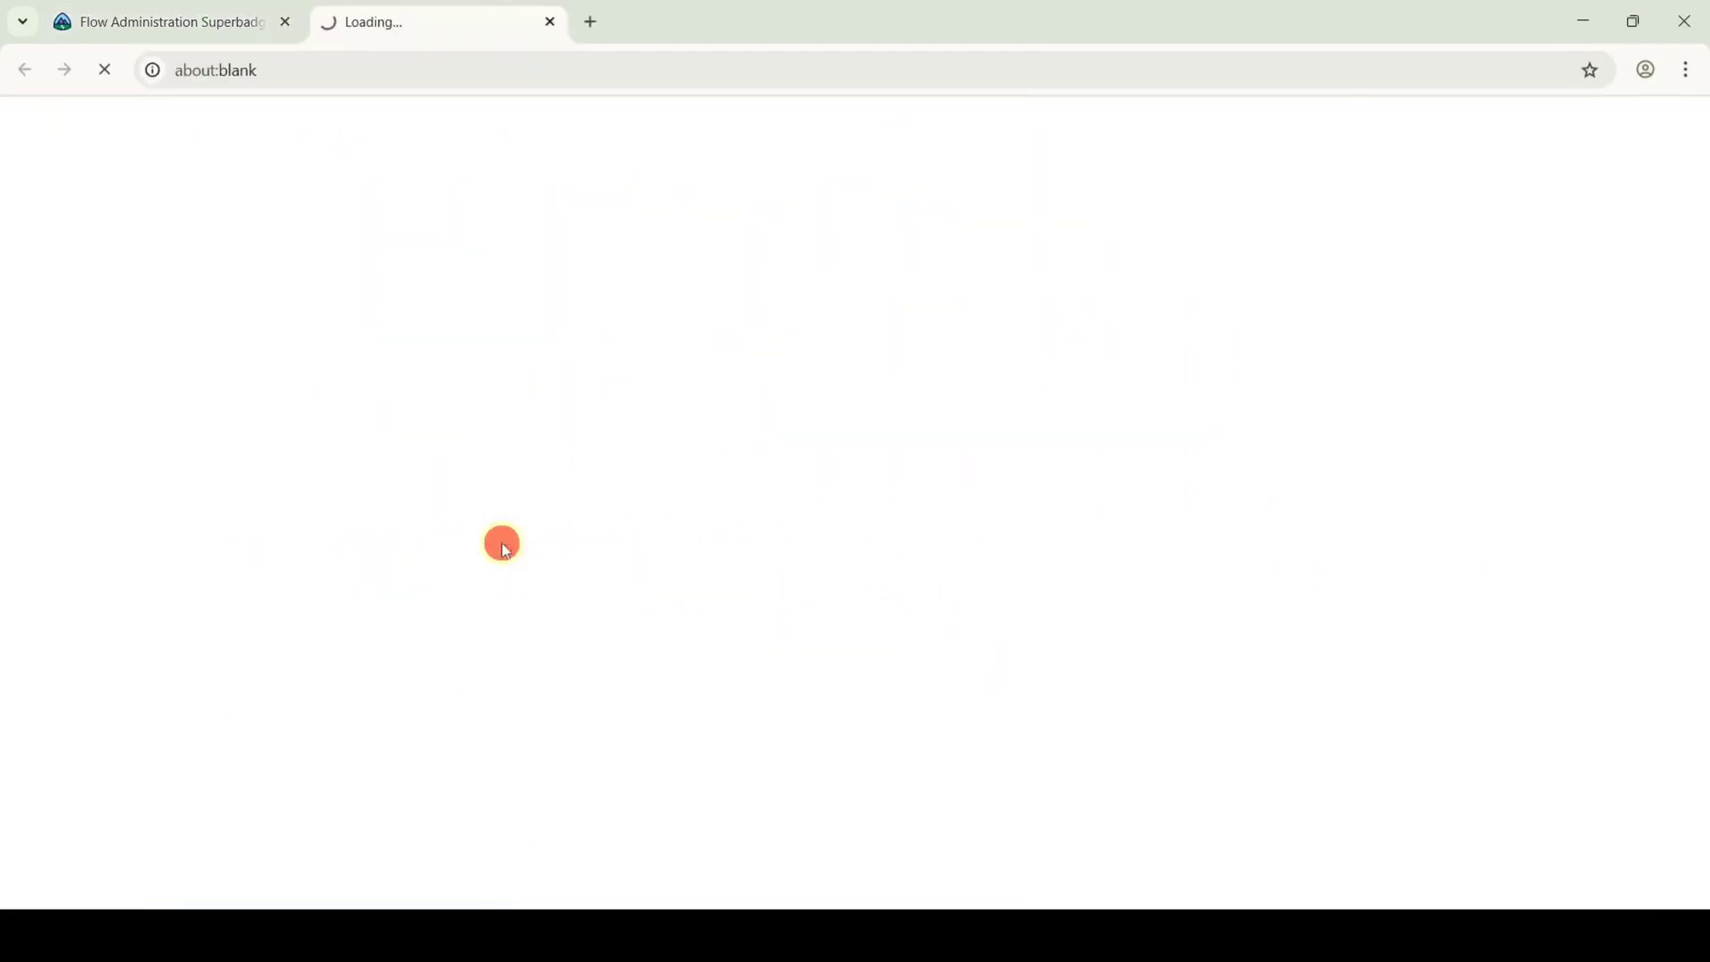
scroll(1273, 540, "down", 3)
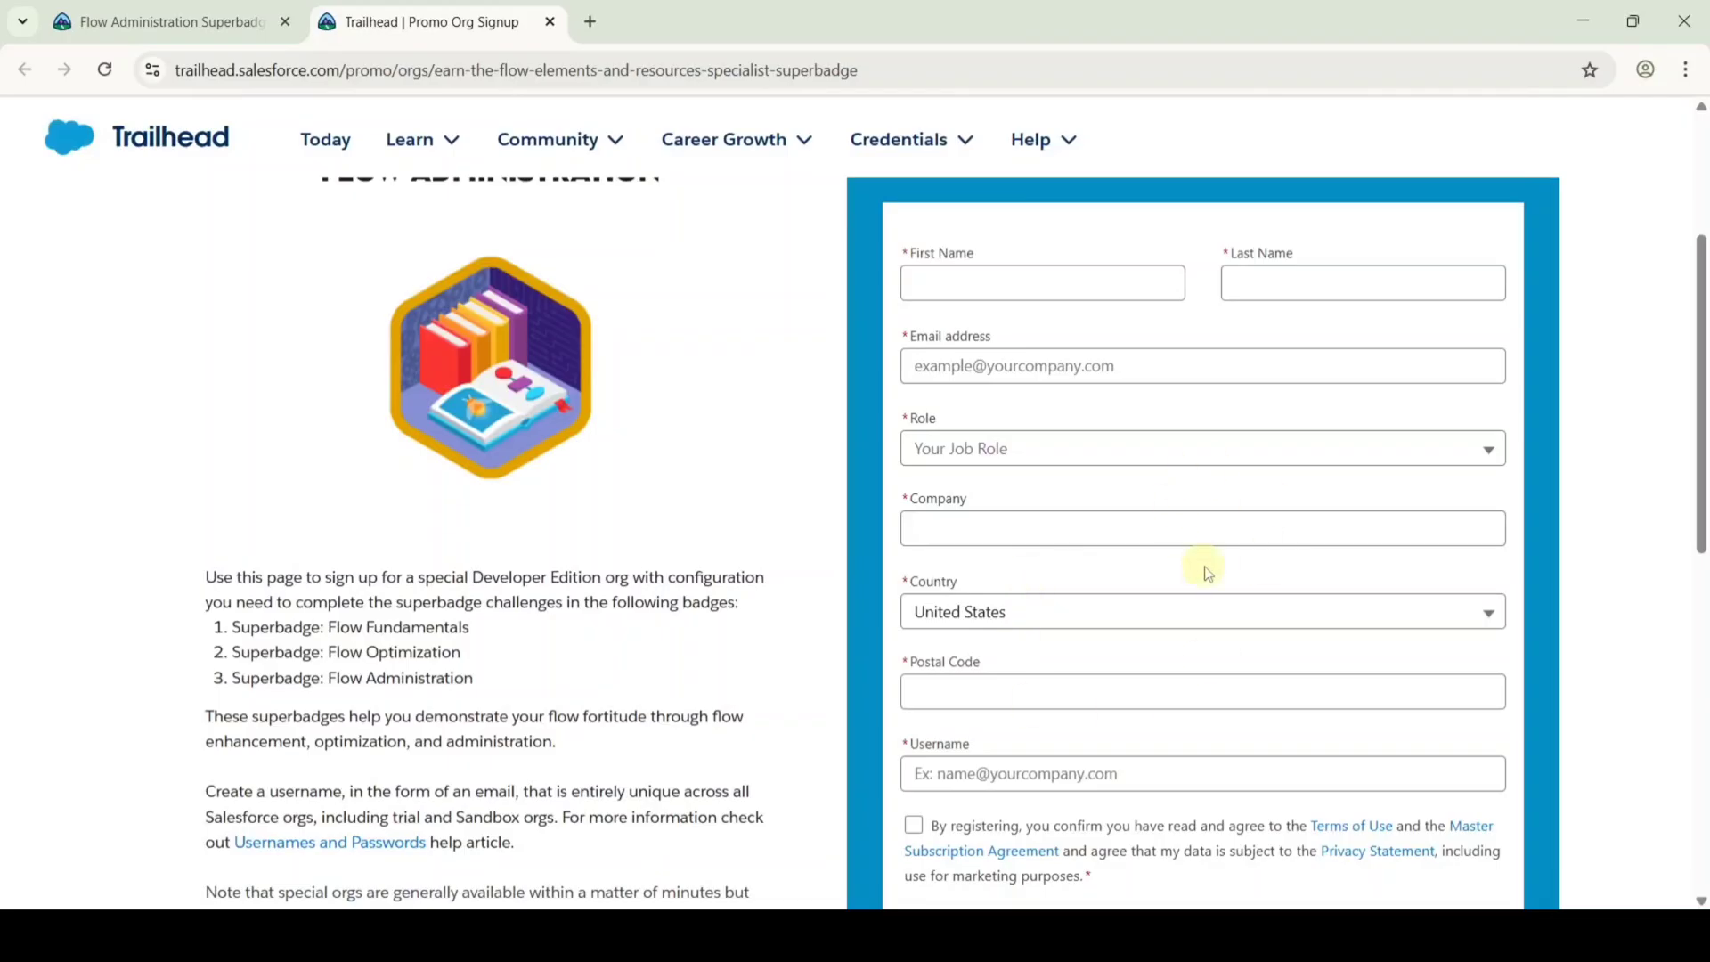
scroll(1202, 565, "down", 3)
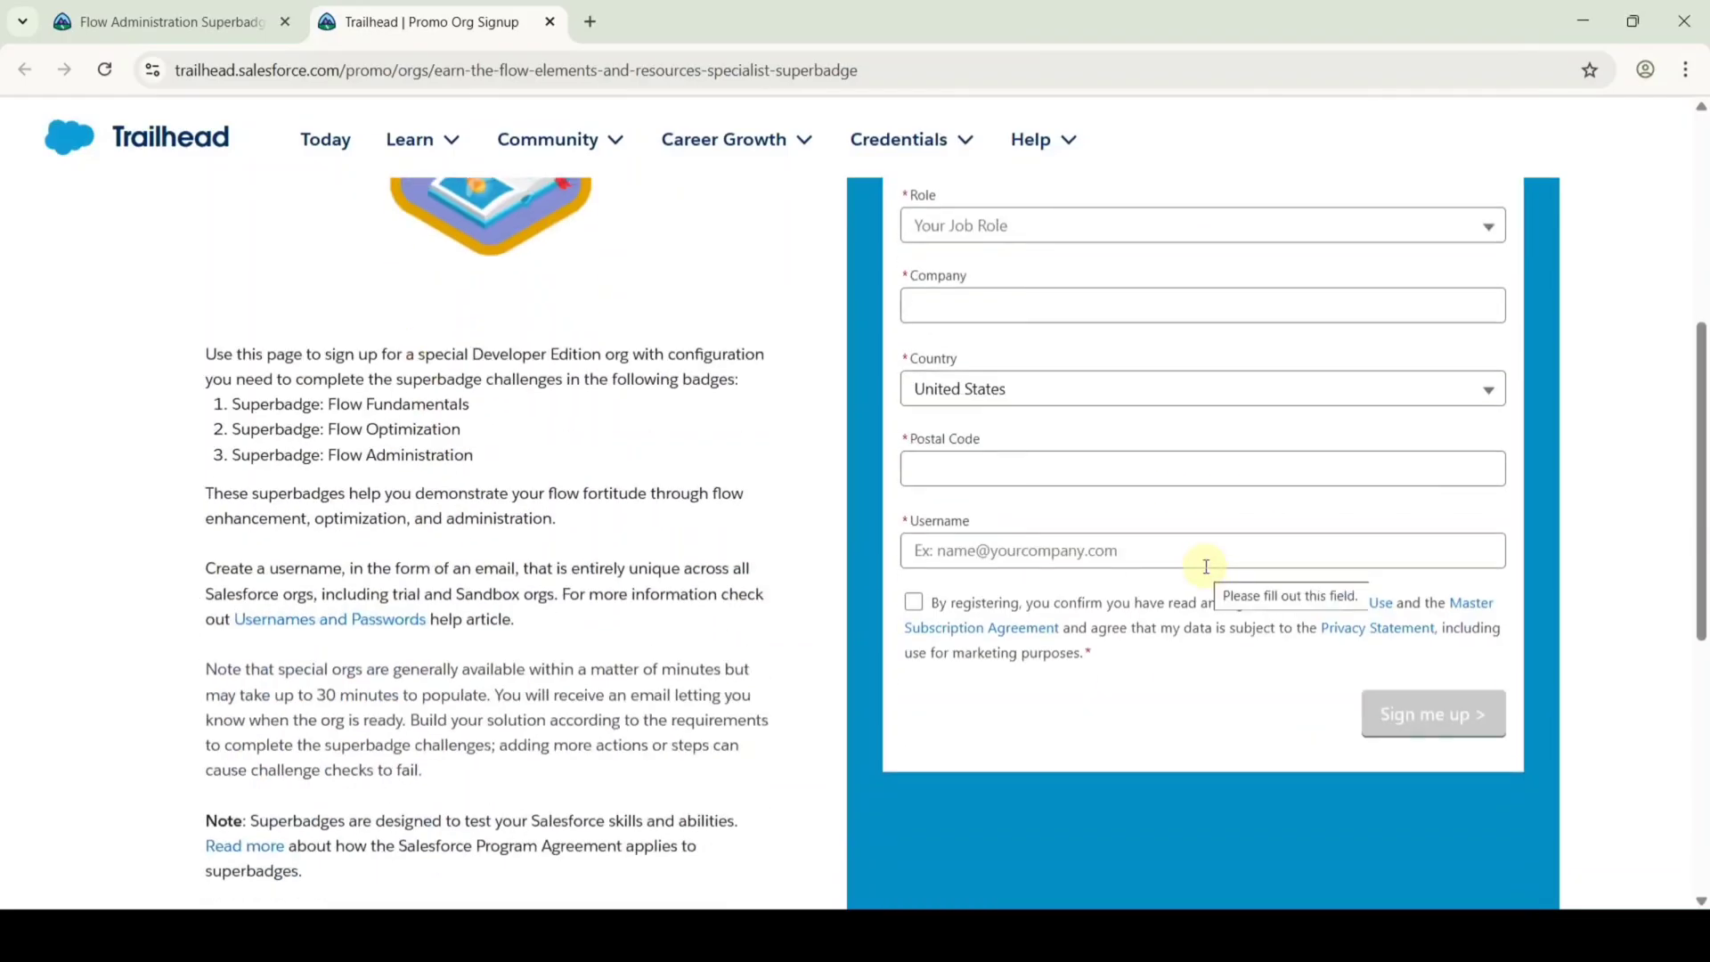
scroll(1206, 566, "up", 1)
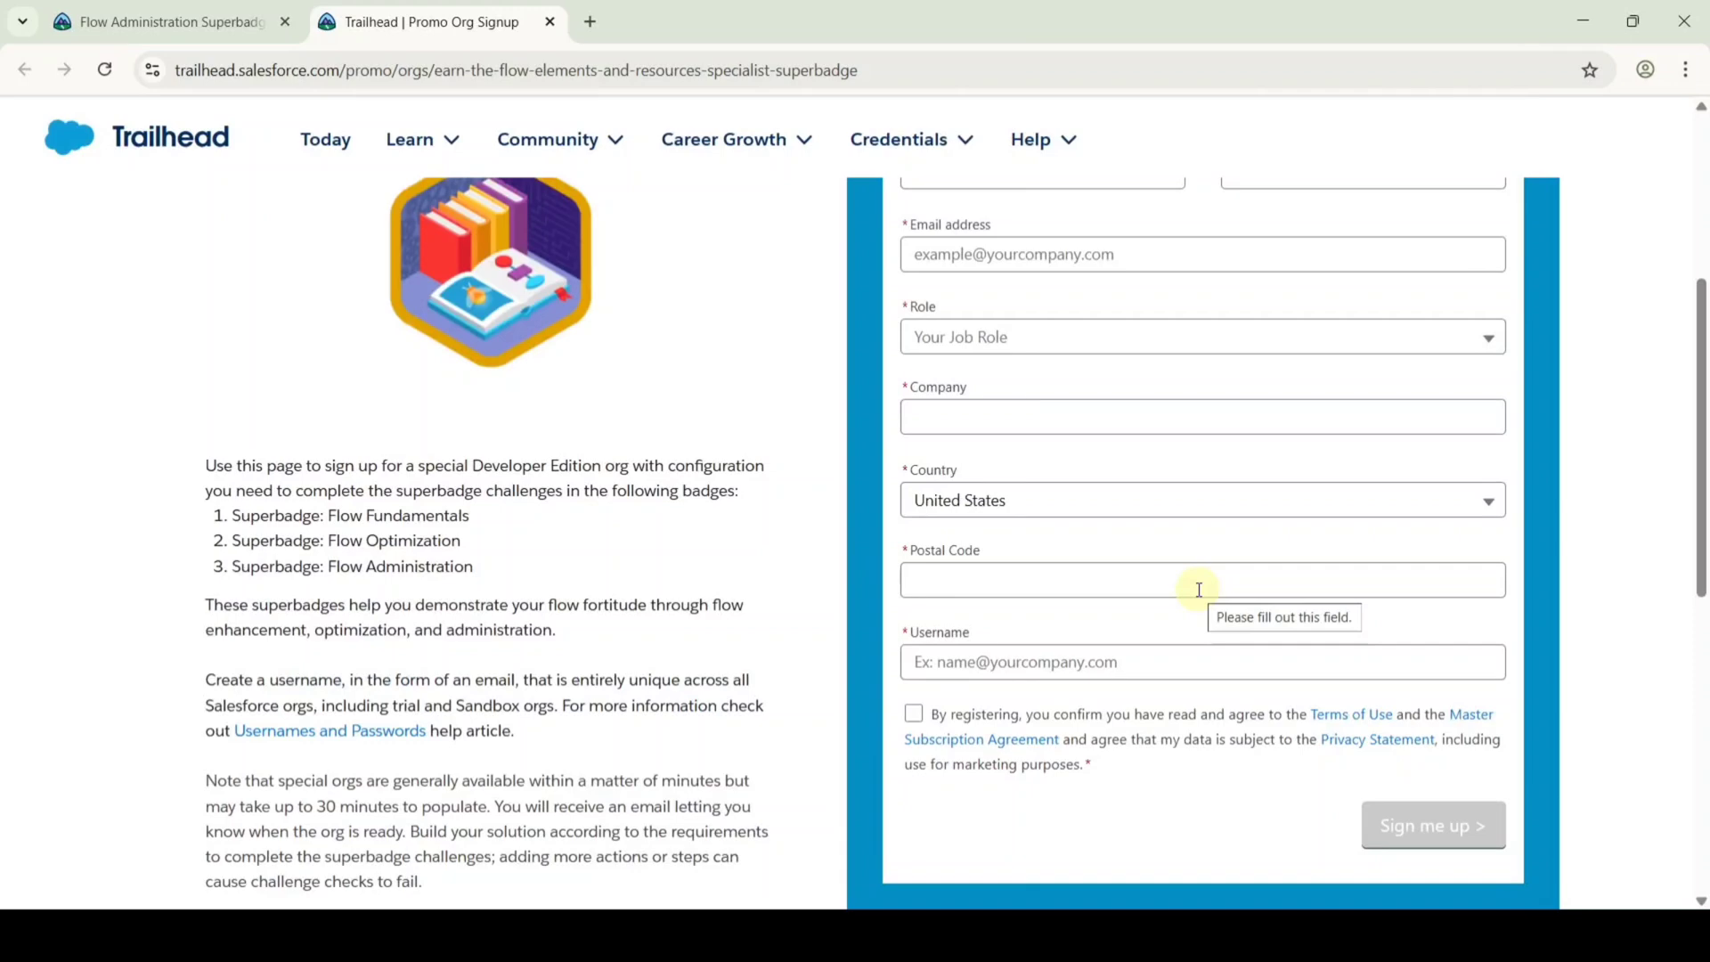
scroll(1199, 590, "up", 4)
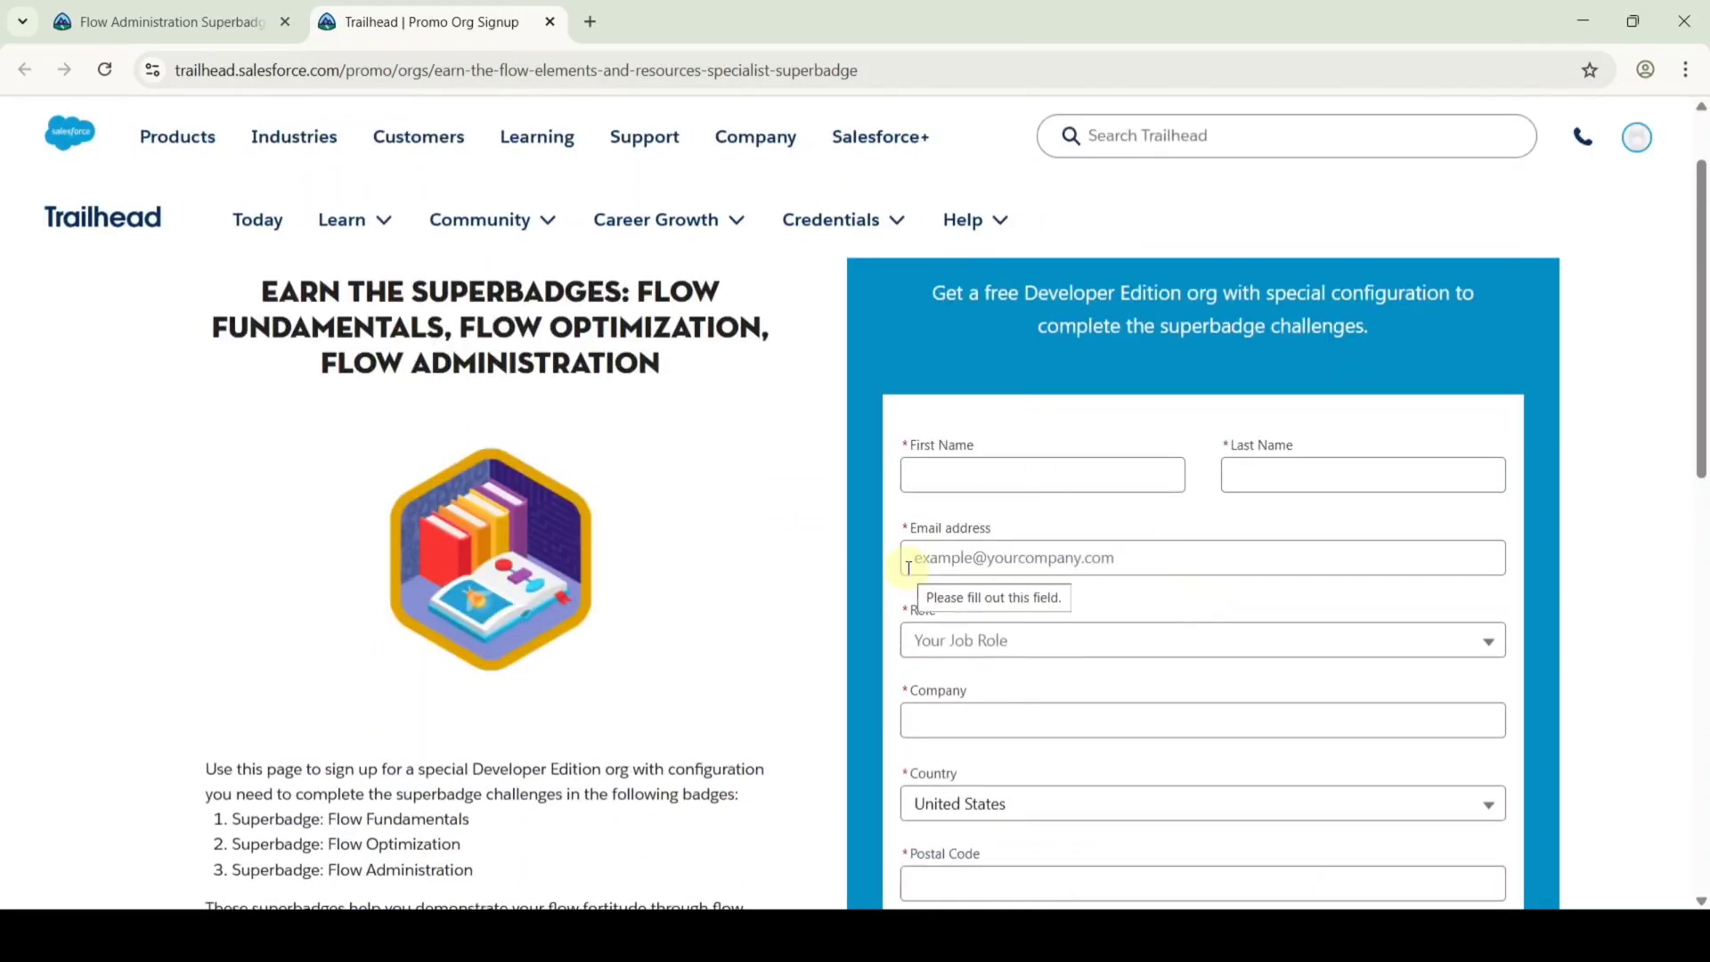
View the Connect Org login page from the superbadge's hands-on org chooser and return to the superbadge page.
left_click(98, 16)
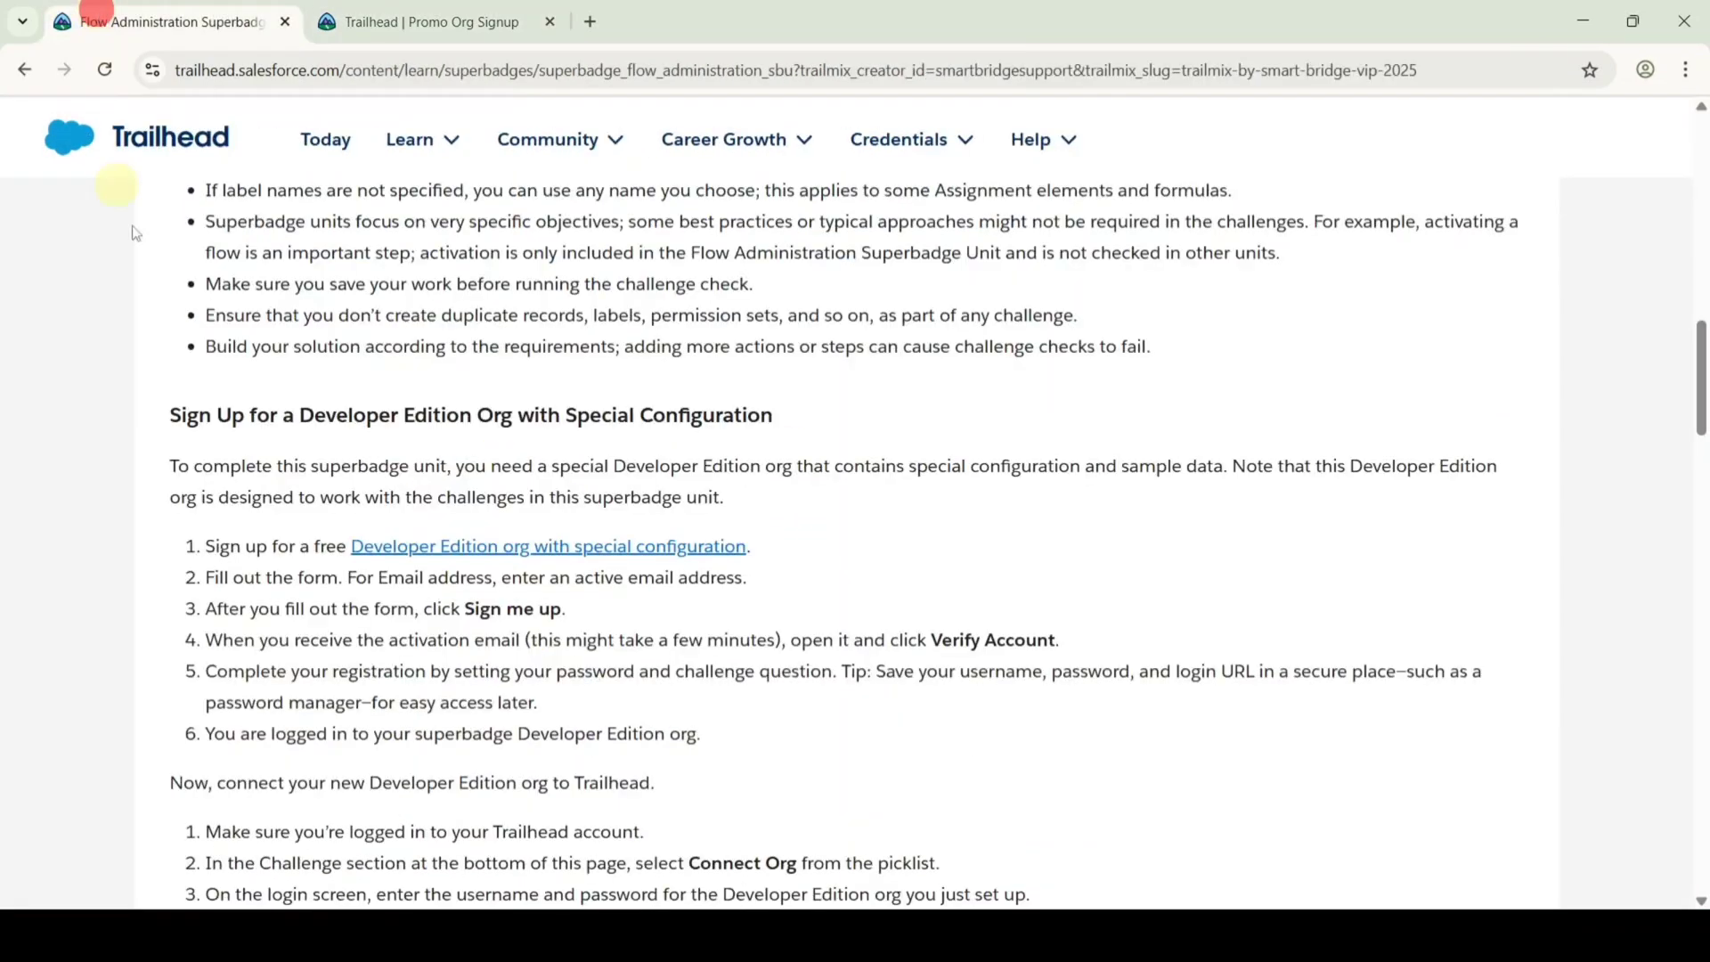
scroll(814, 461, "down", 15)
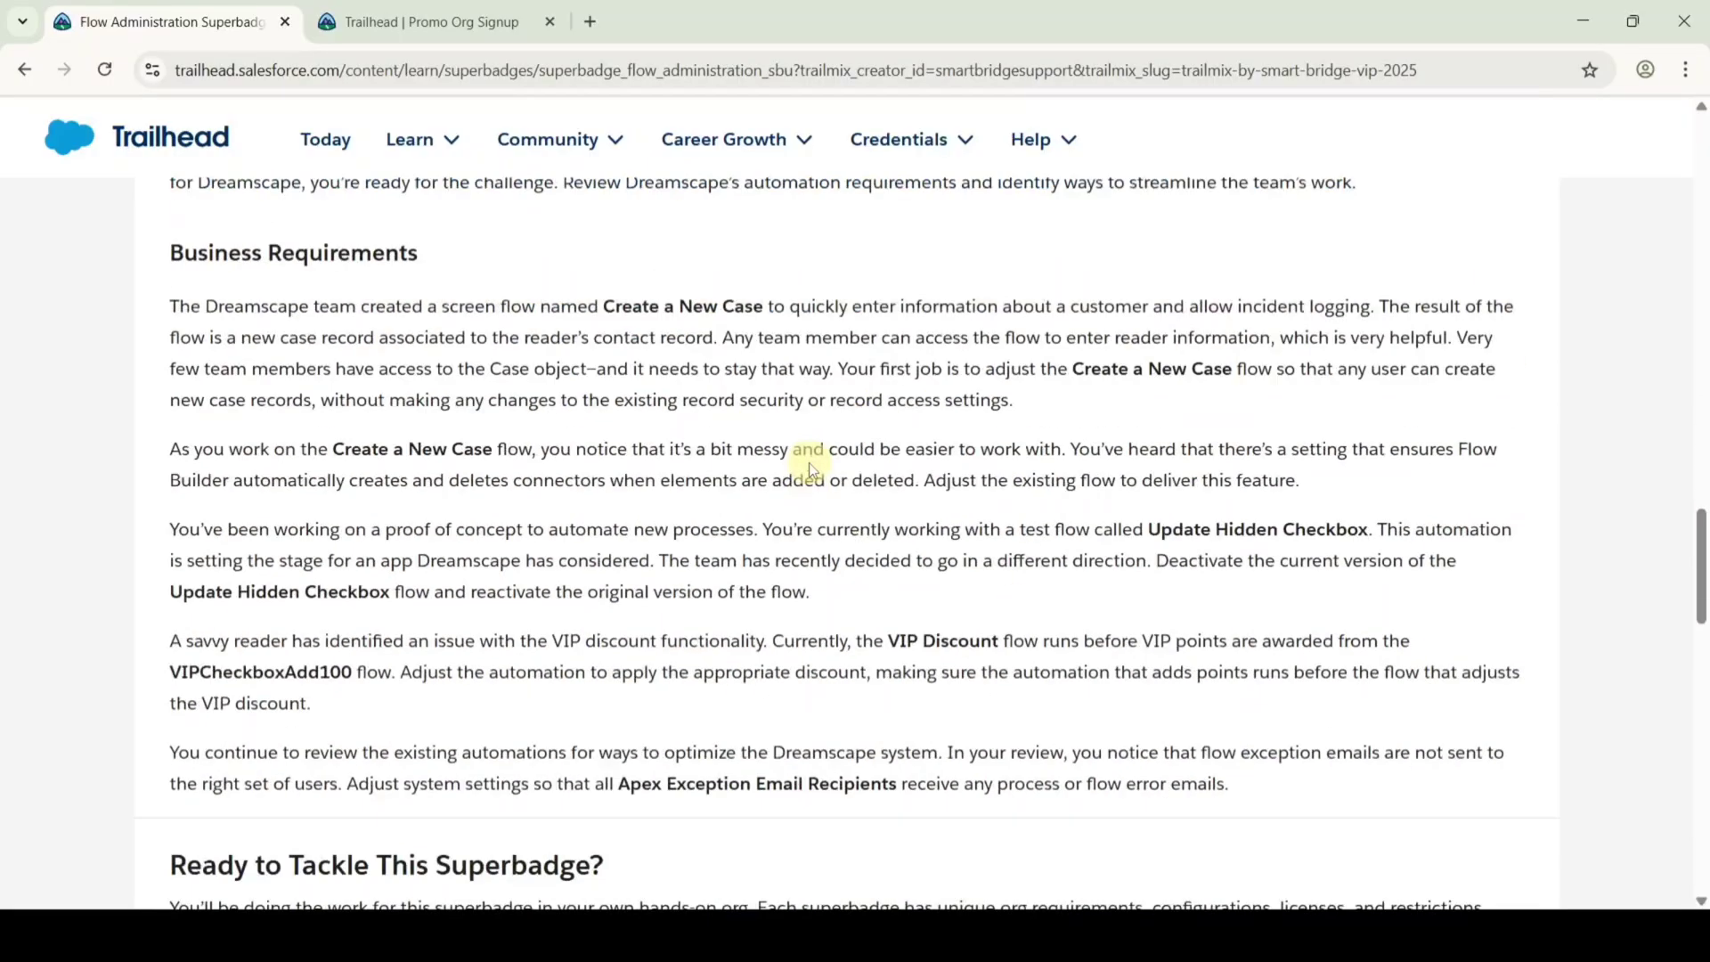
scroll(812, 471, "down", 3)
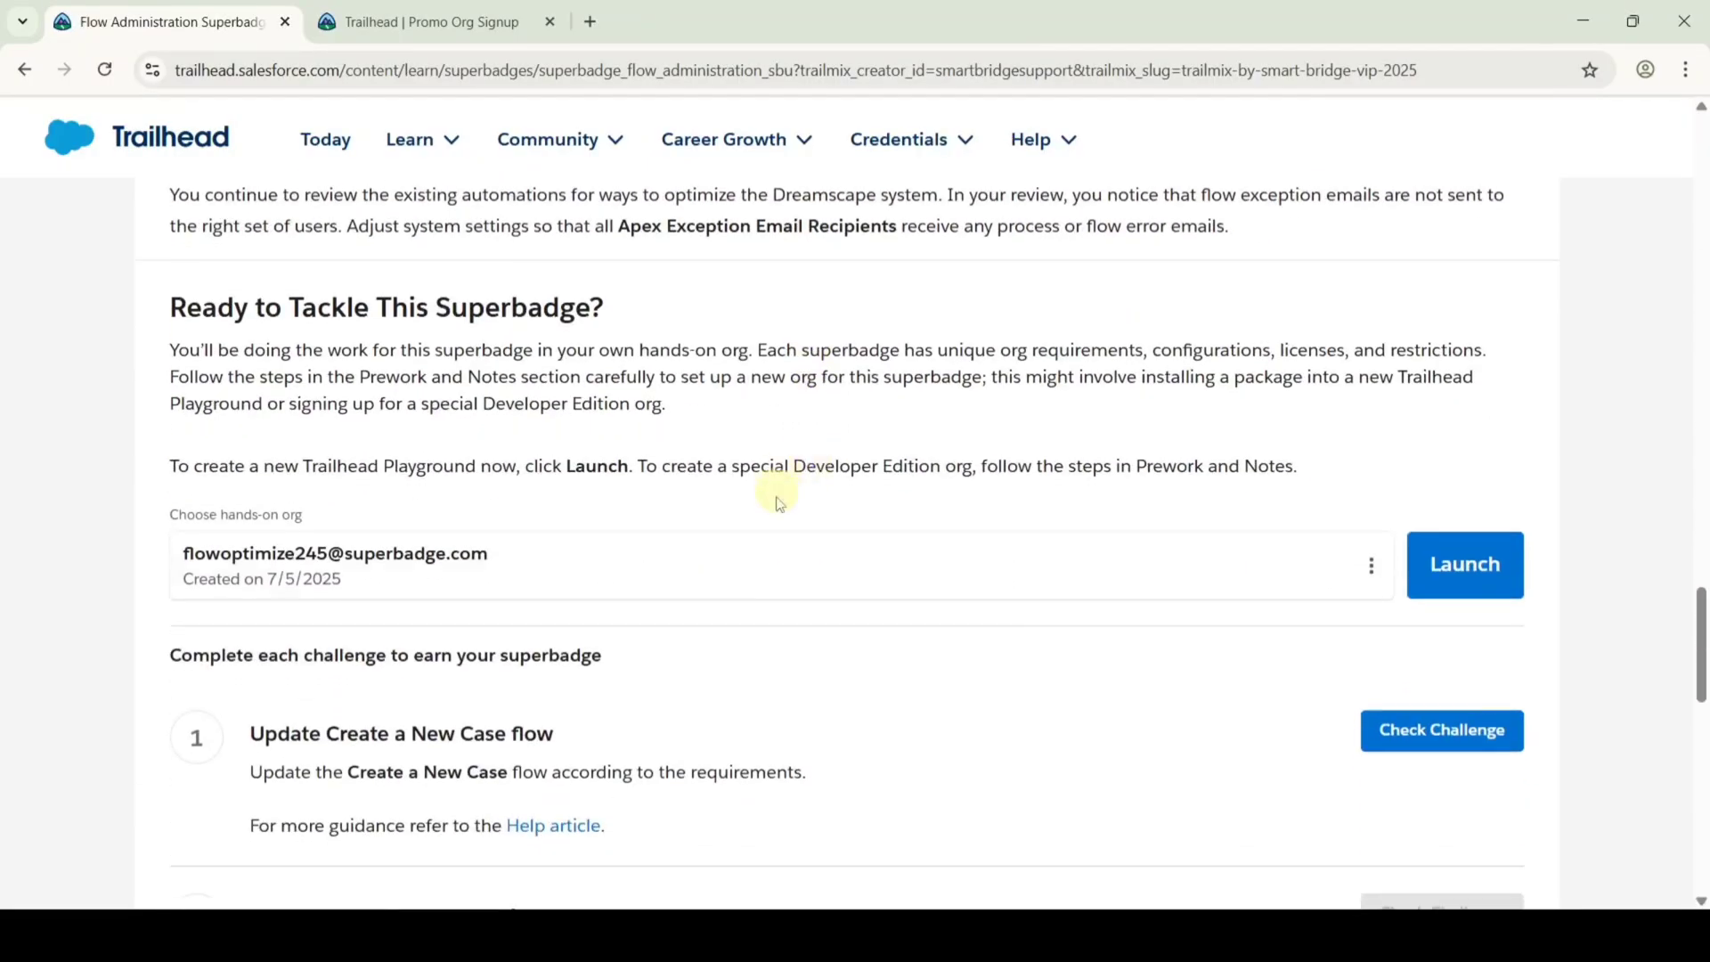
left_click(1373, 570)
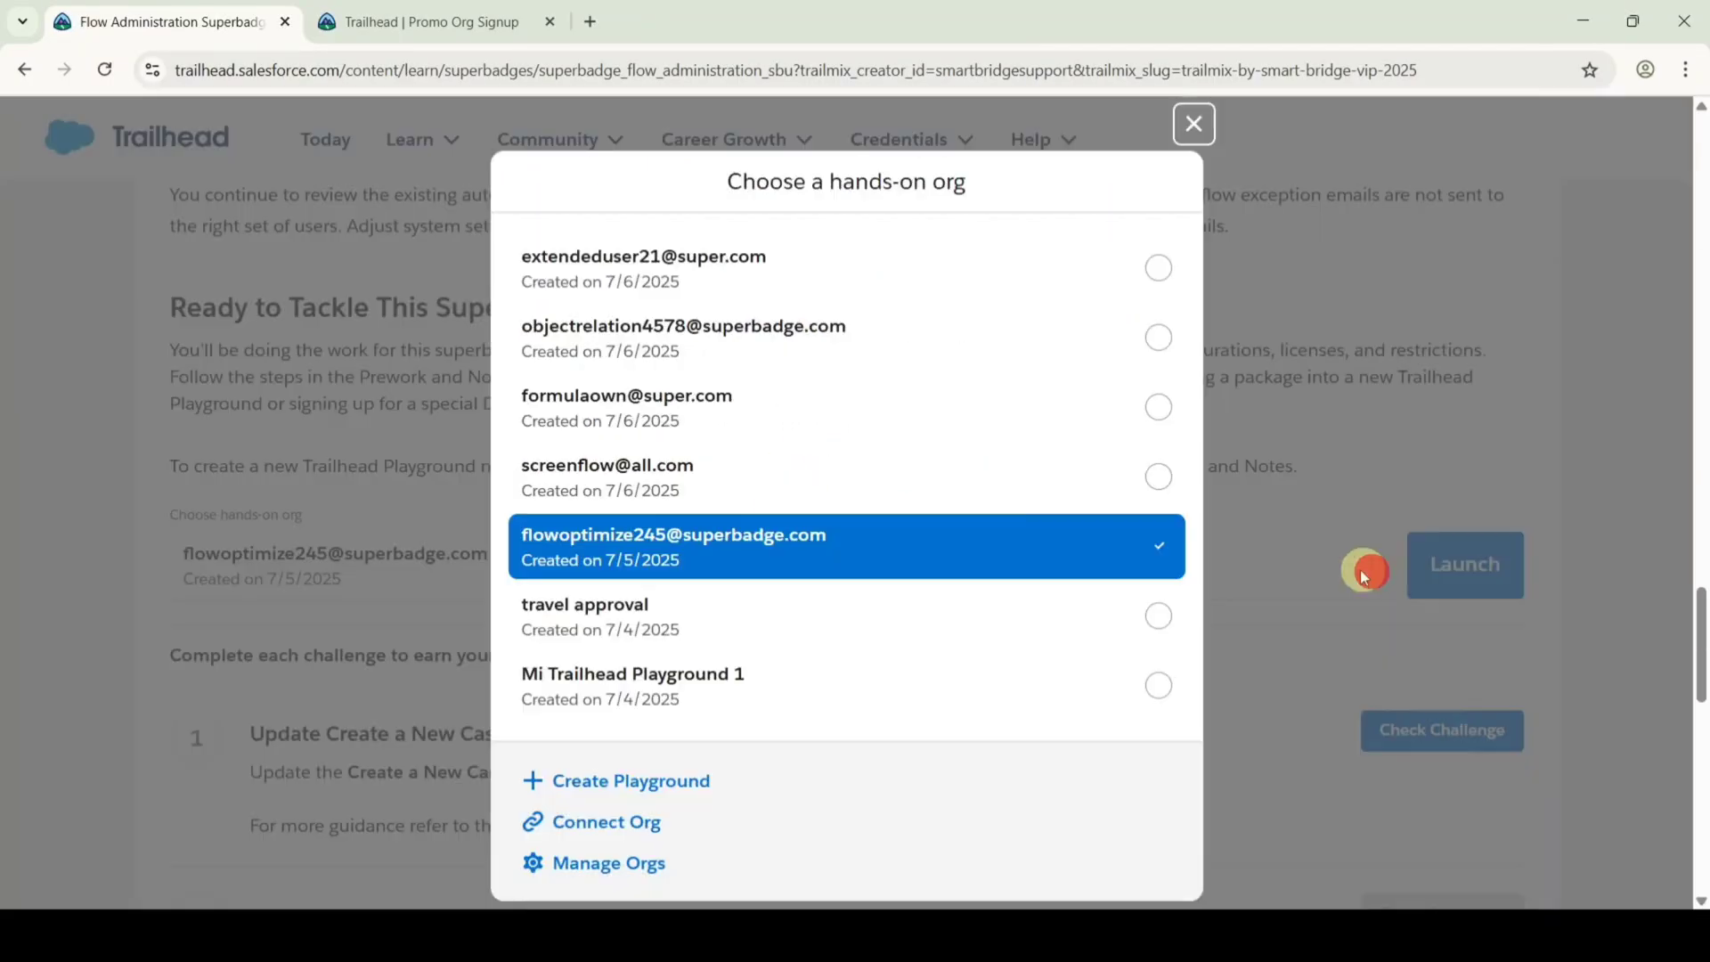
left_click(610, 841)
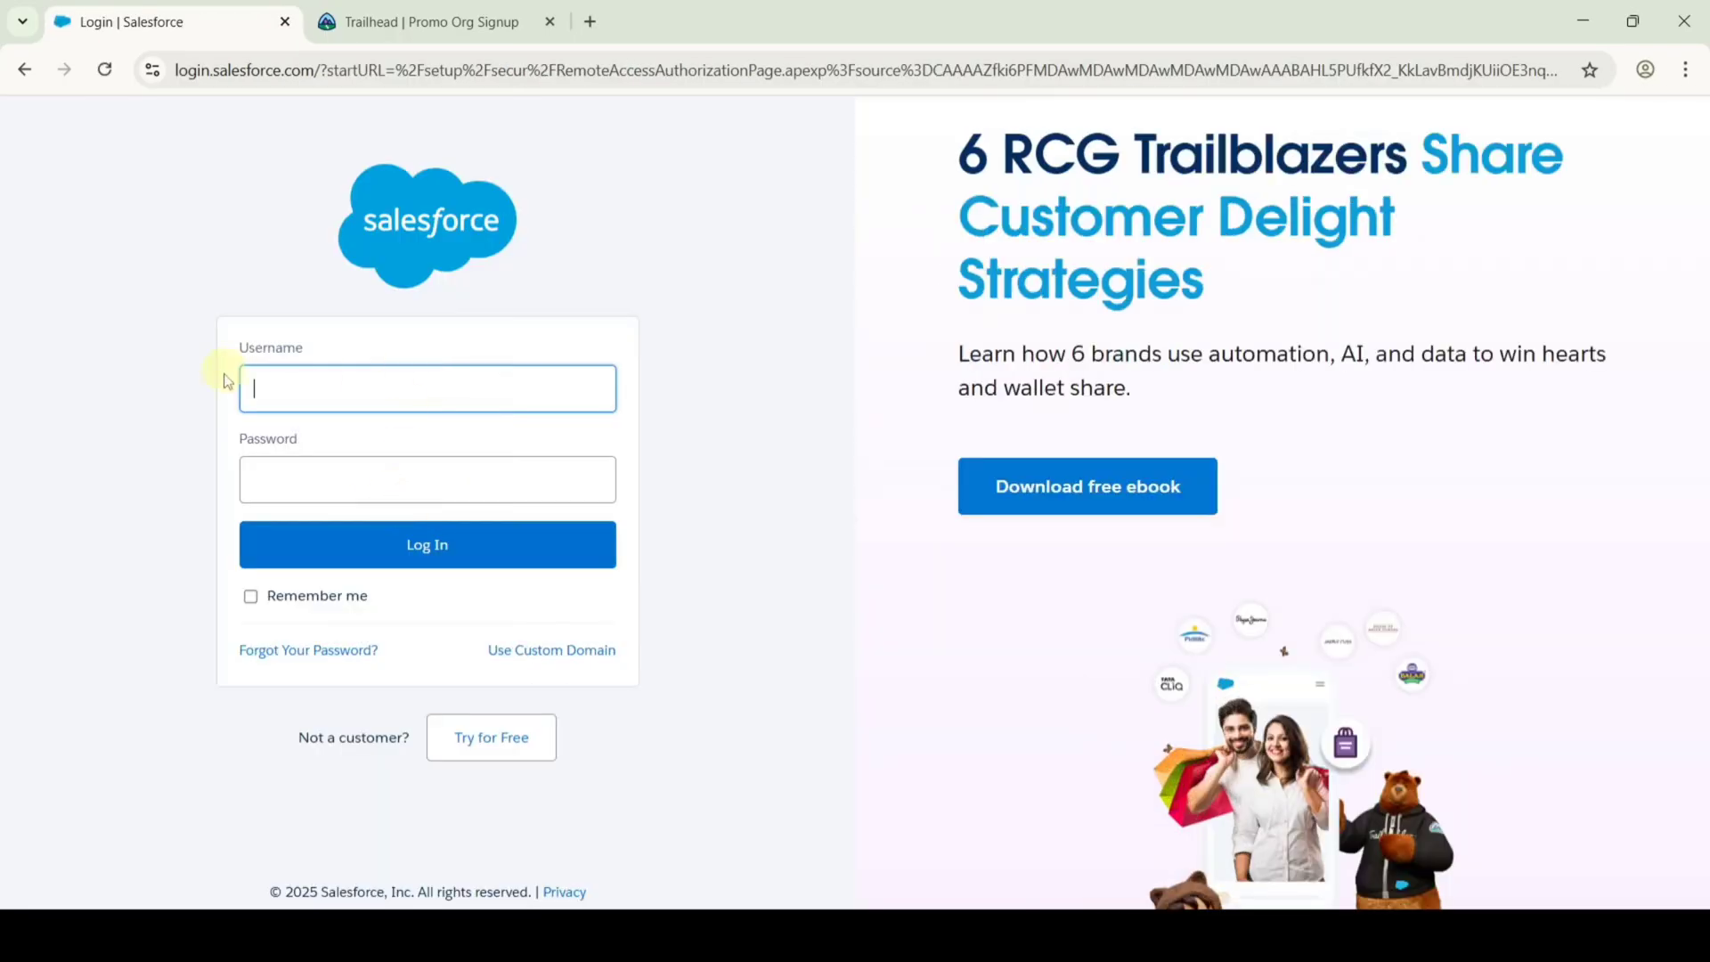
left_click(427, 550)
left_click(24, 70)
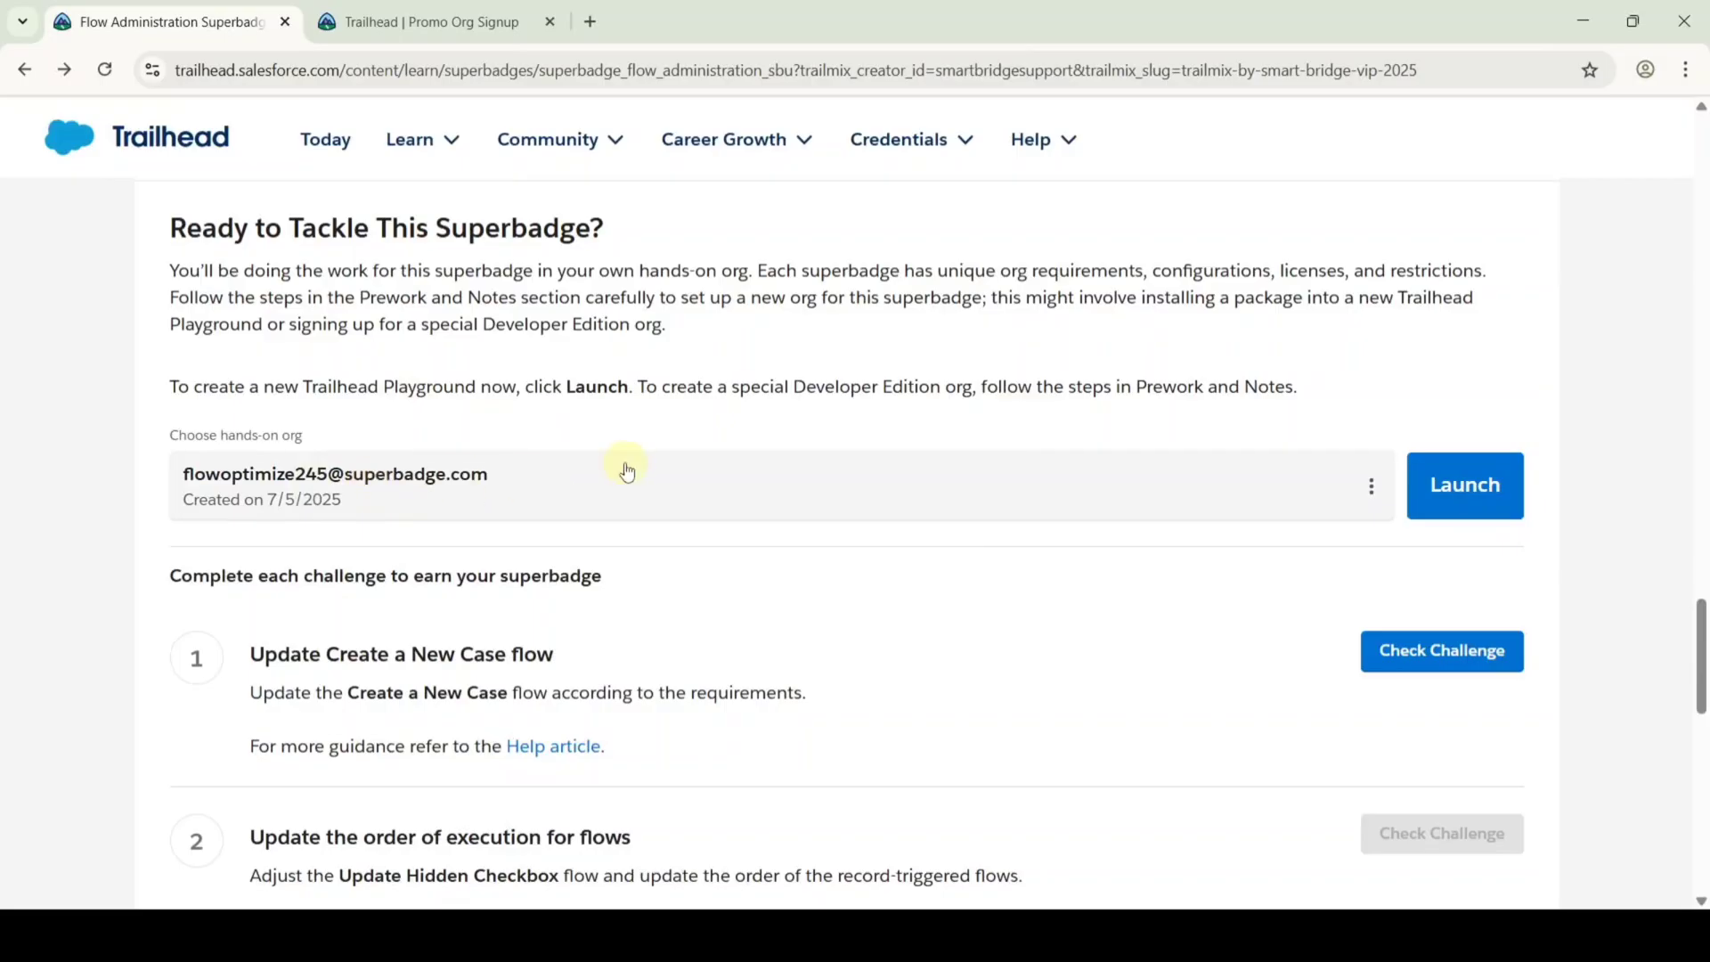
Launch the selected hands-on org for the superbadge challenges.
scroll(606, 463, "down", 3)
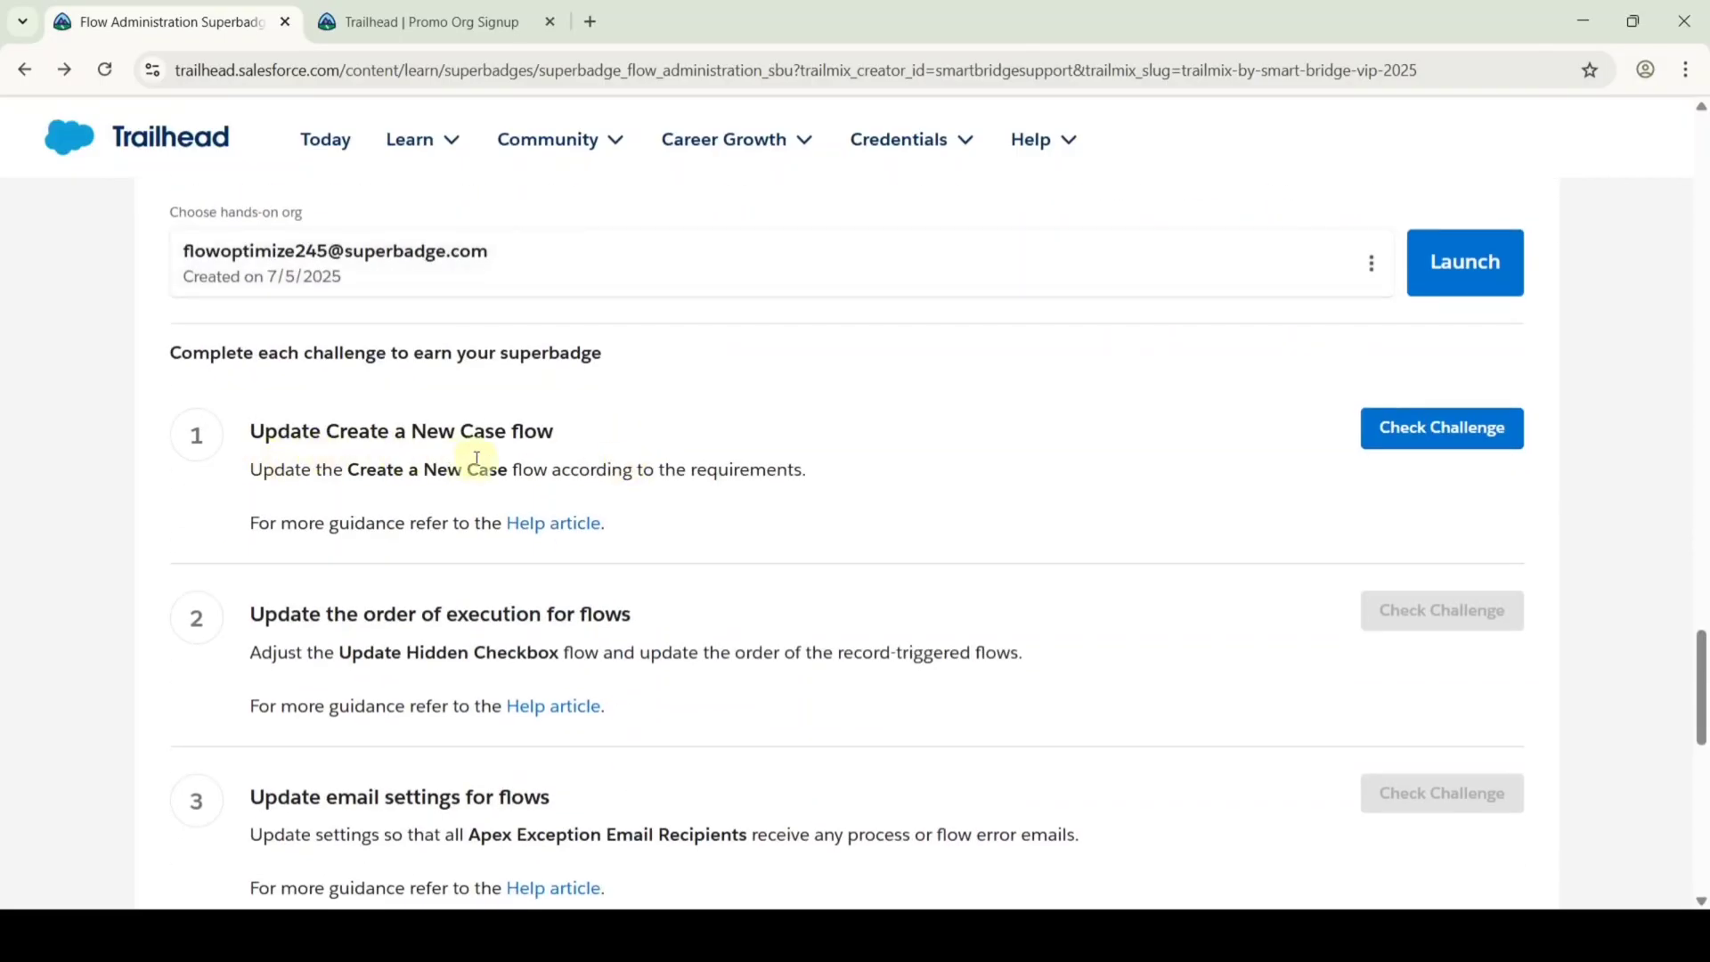
scroll(794, 474, "up", 1)
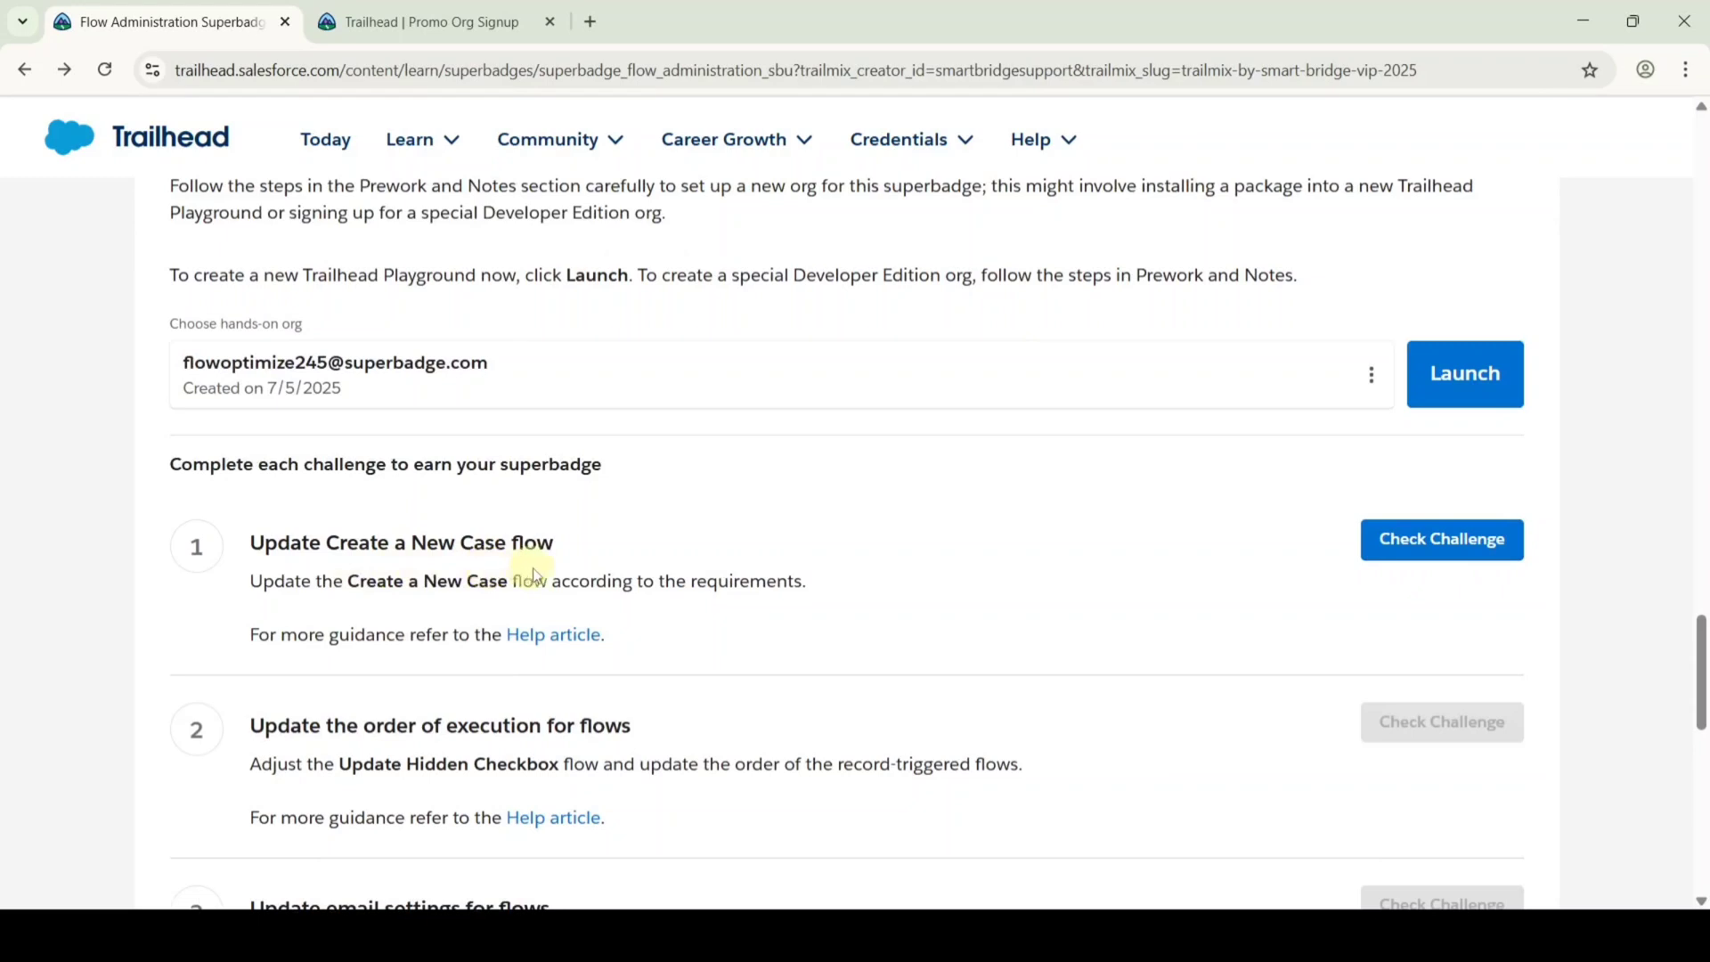
left_click(1451, 397)
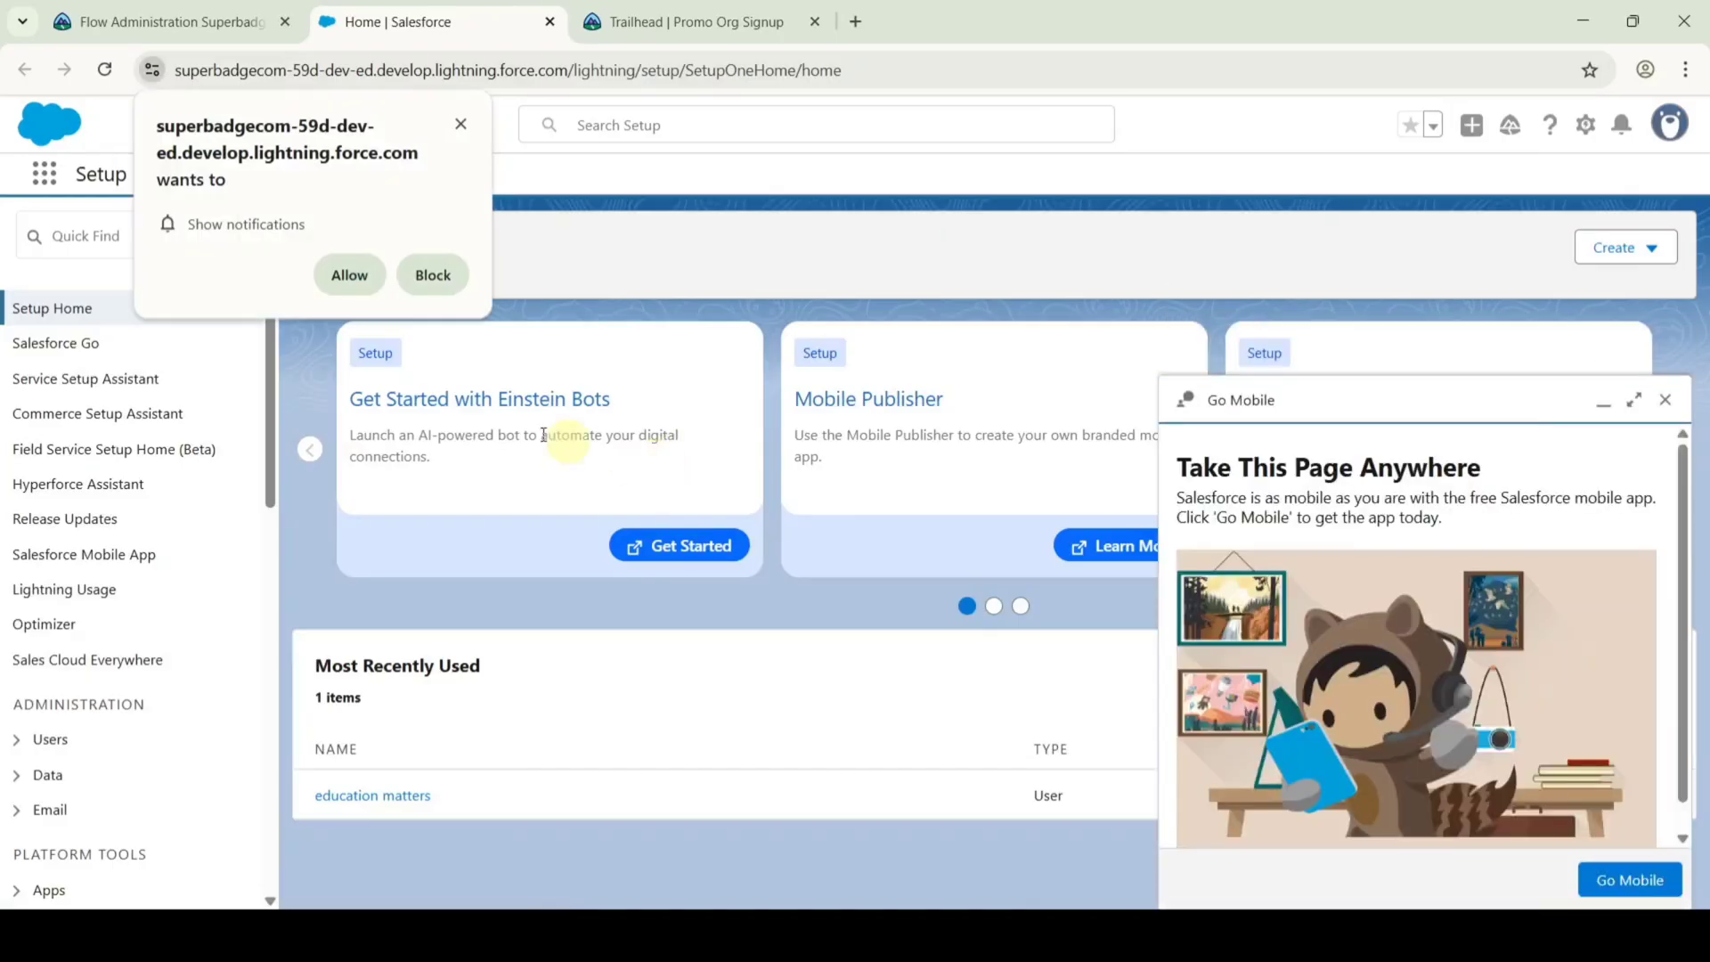
Review the business requirements for the Create a New Case flow on the superbadge page.
left_click(222, 26)
scroll(763, 599, "up", 15)
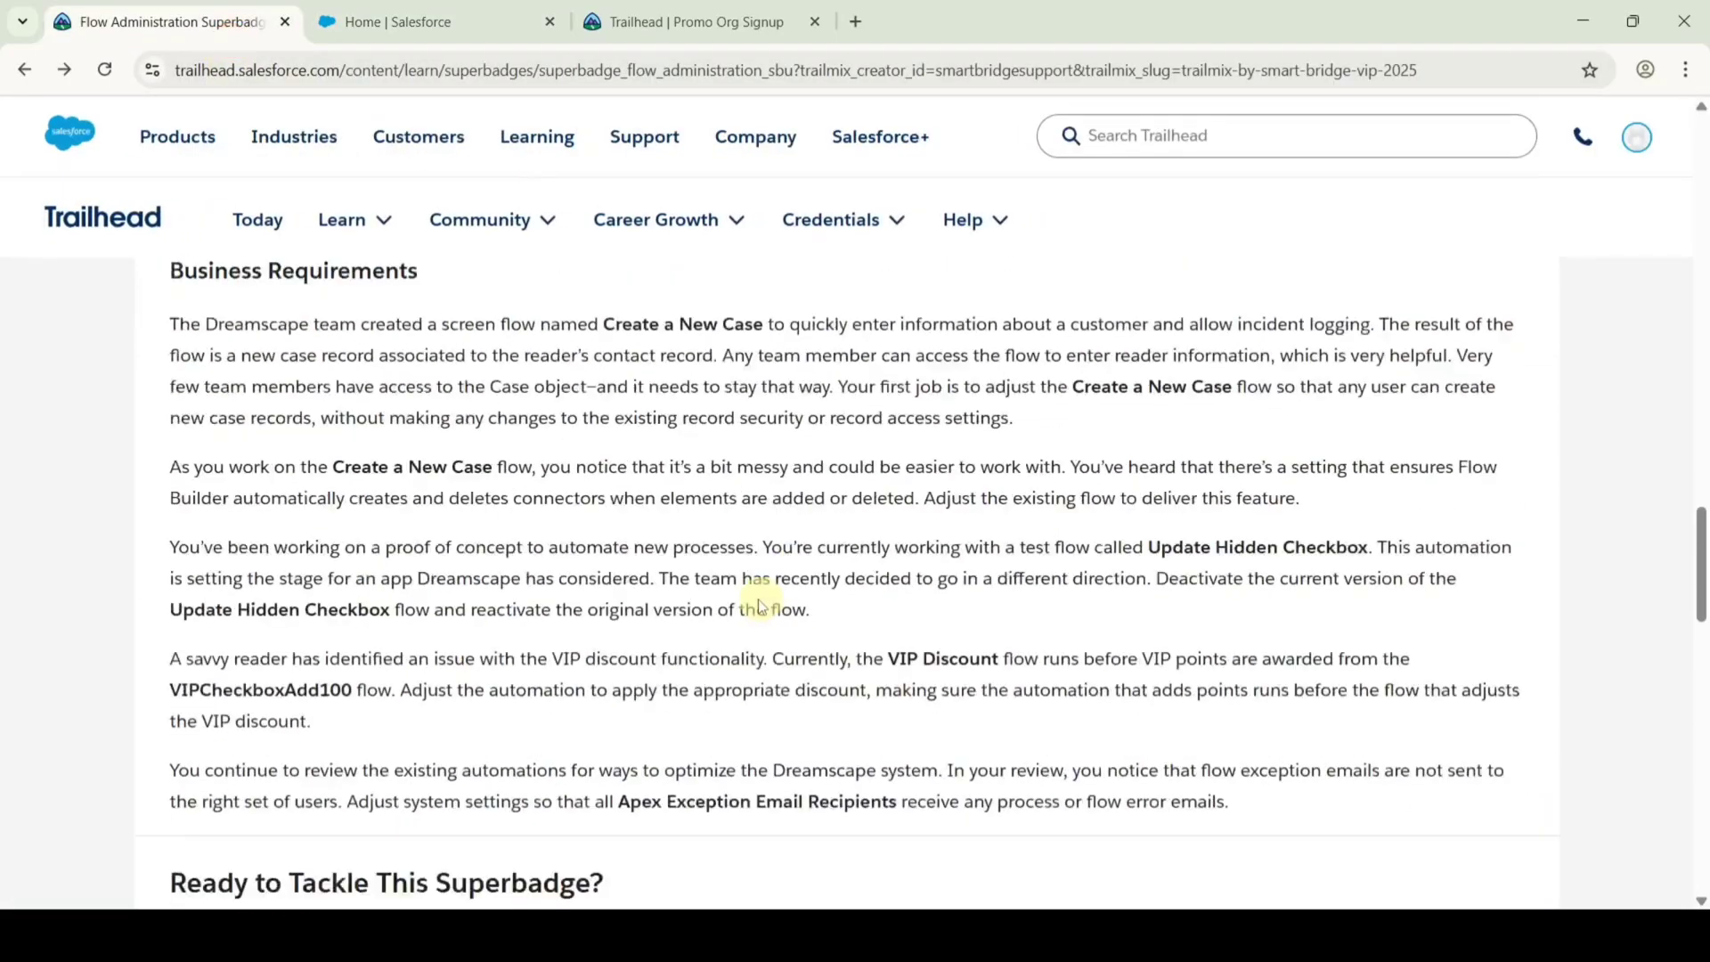
scroll(744, 616, "down", 5)
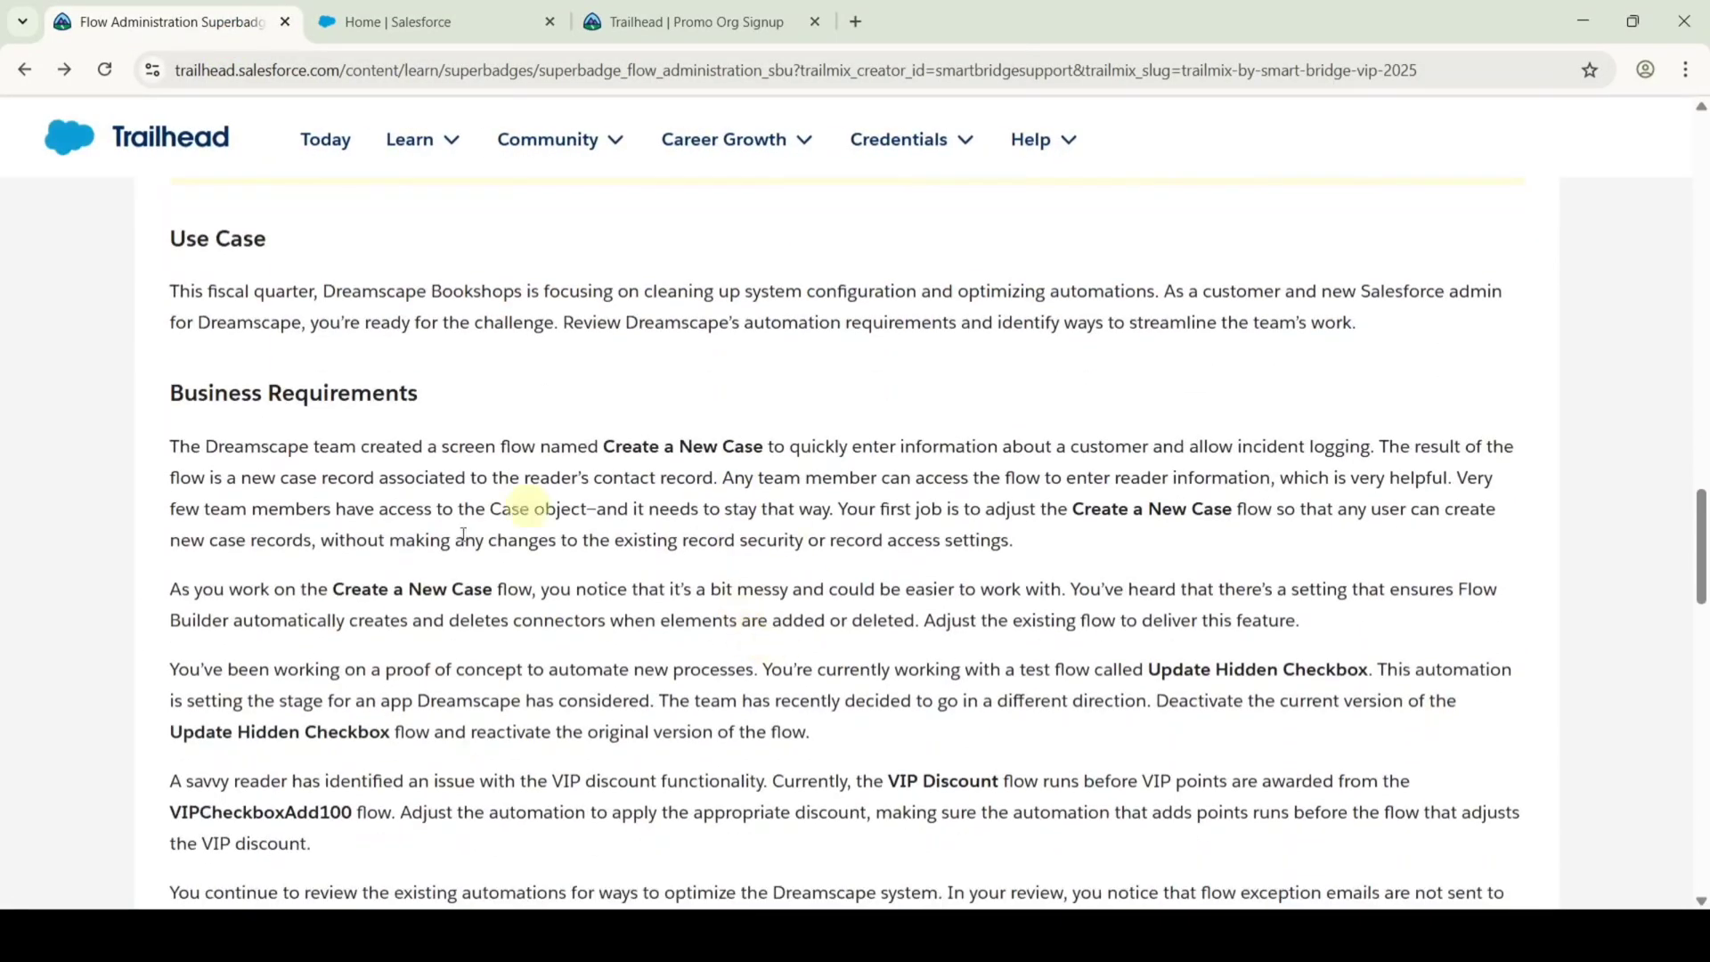
scroll(816, 583, "down", 1)
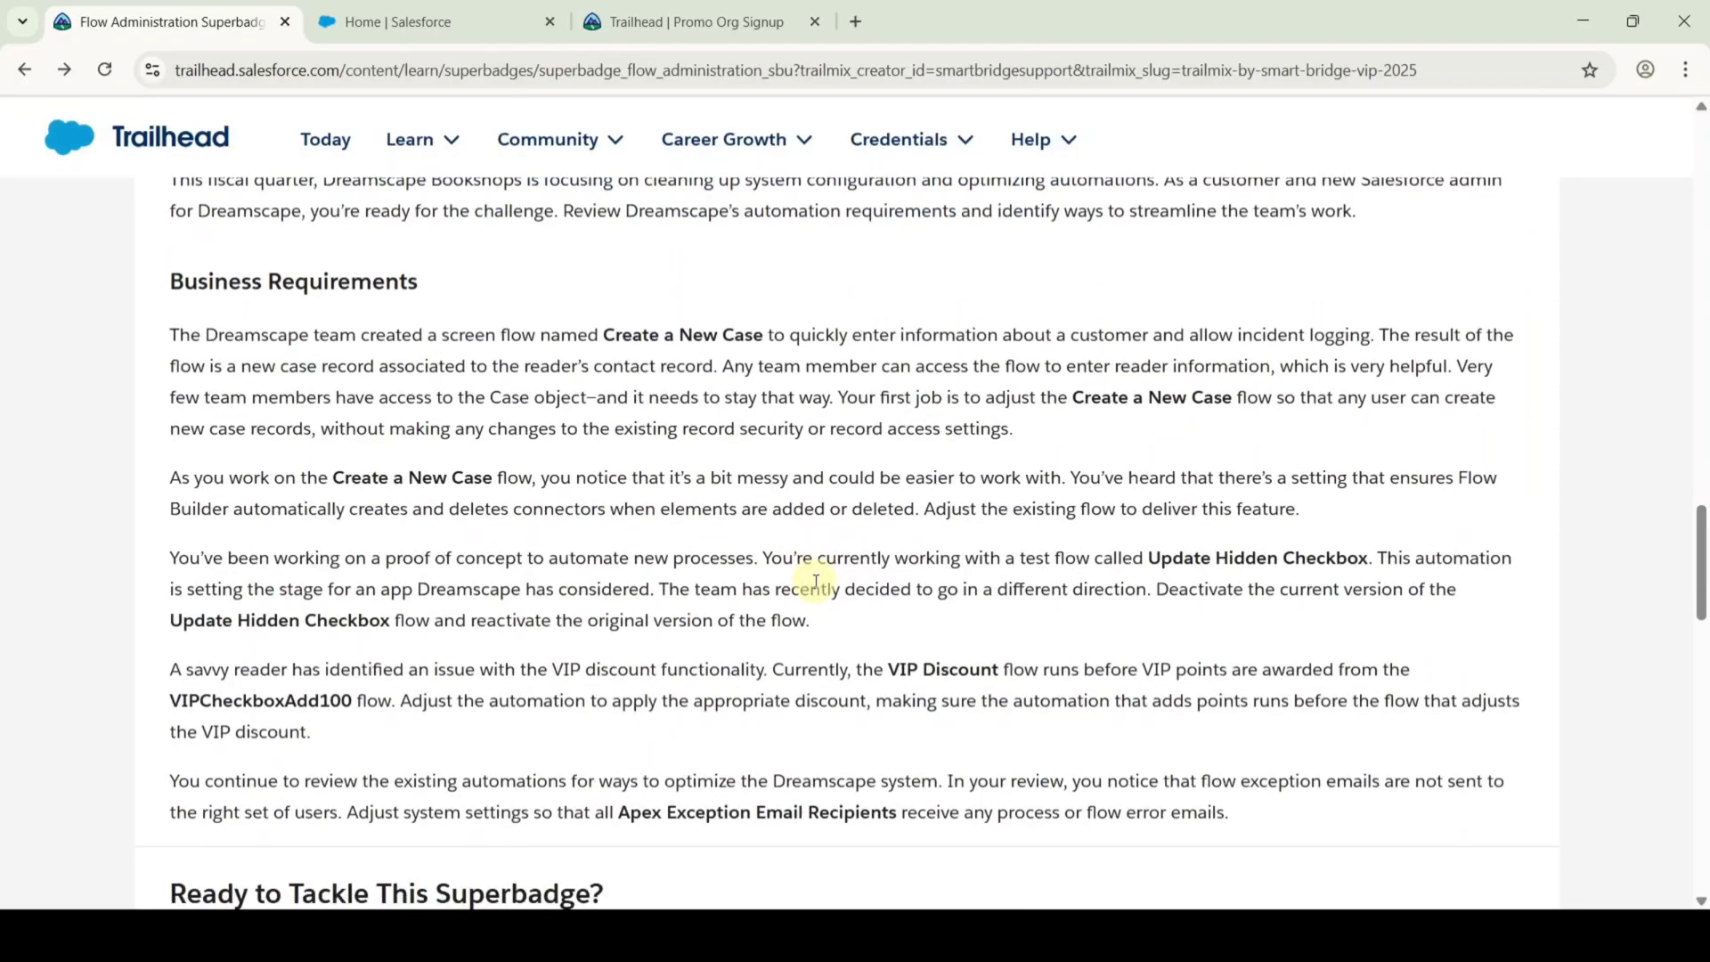
Dismiss the Go Mobile and notification pop-ups in the launched org and find the Flows setup page by searching for "flow".
left_click(401, 21)
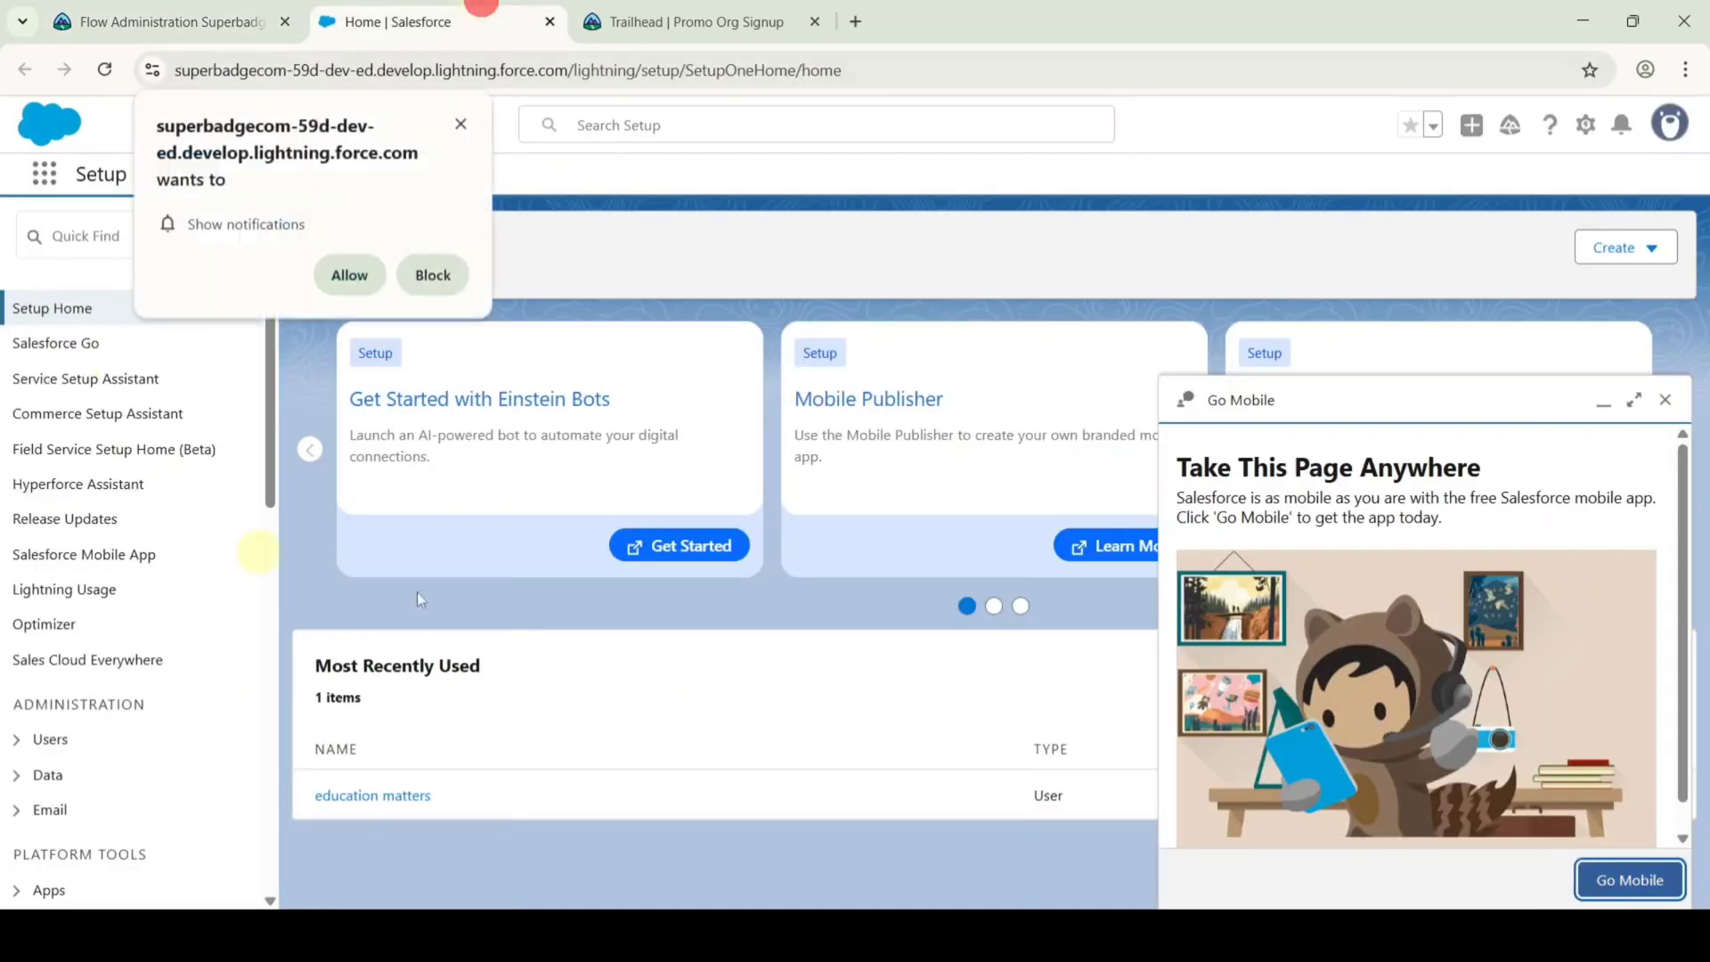
left_click(1660, 396)
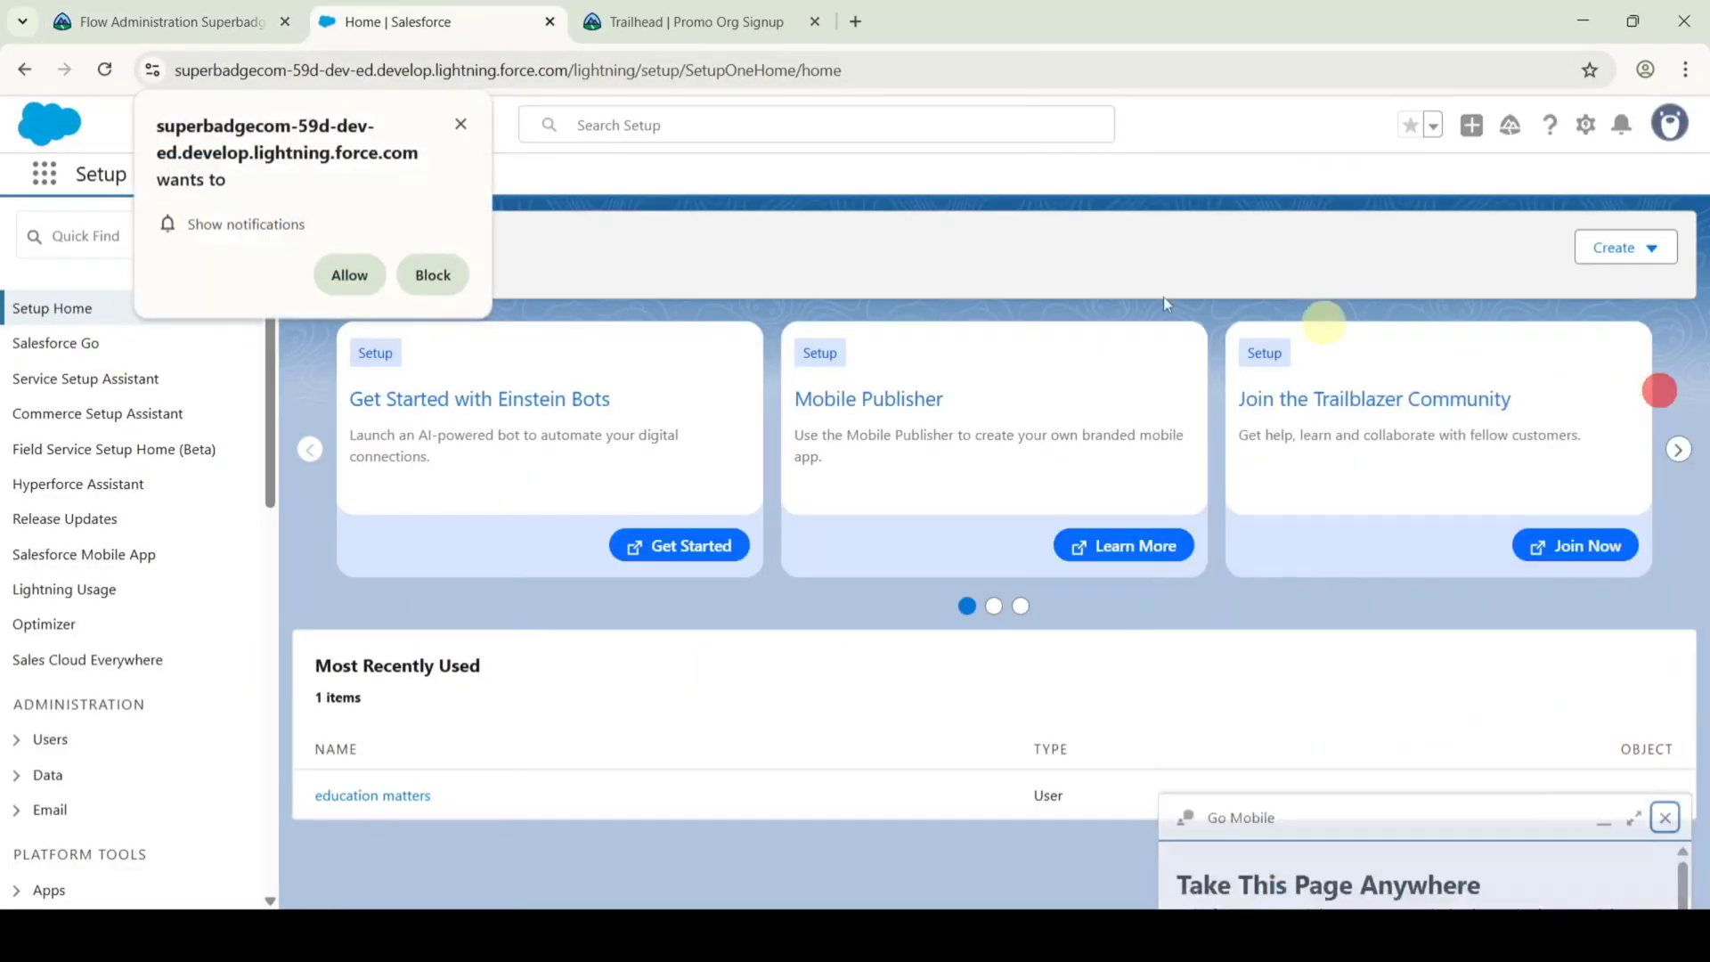
left_click(461, 123)
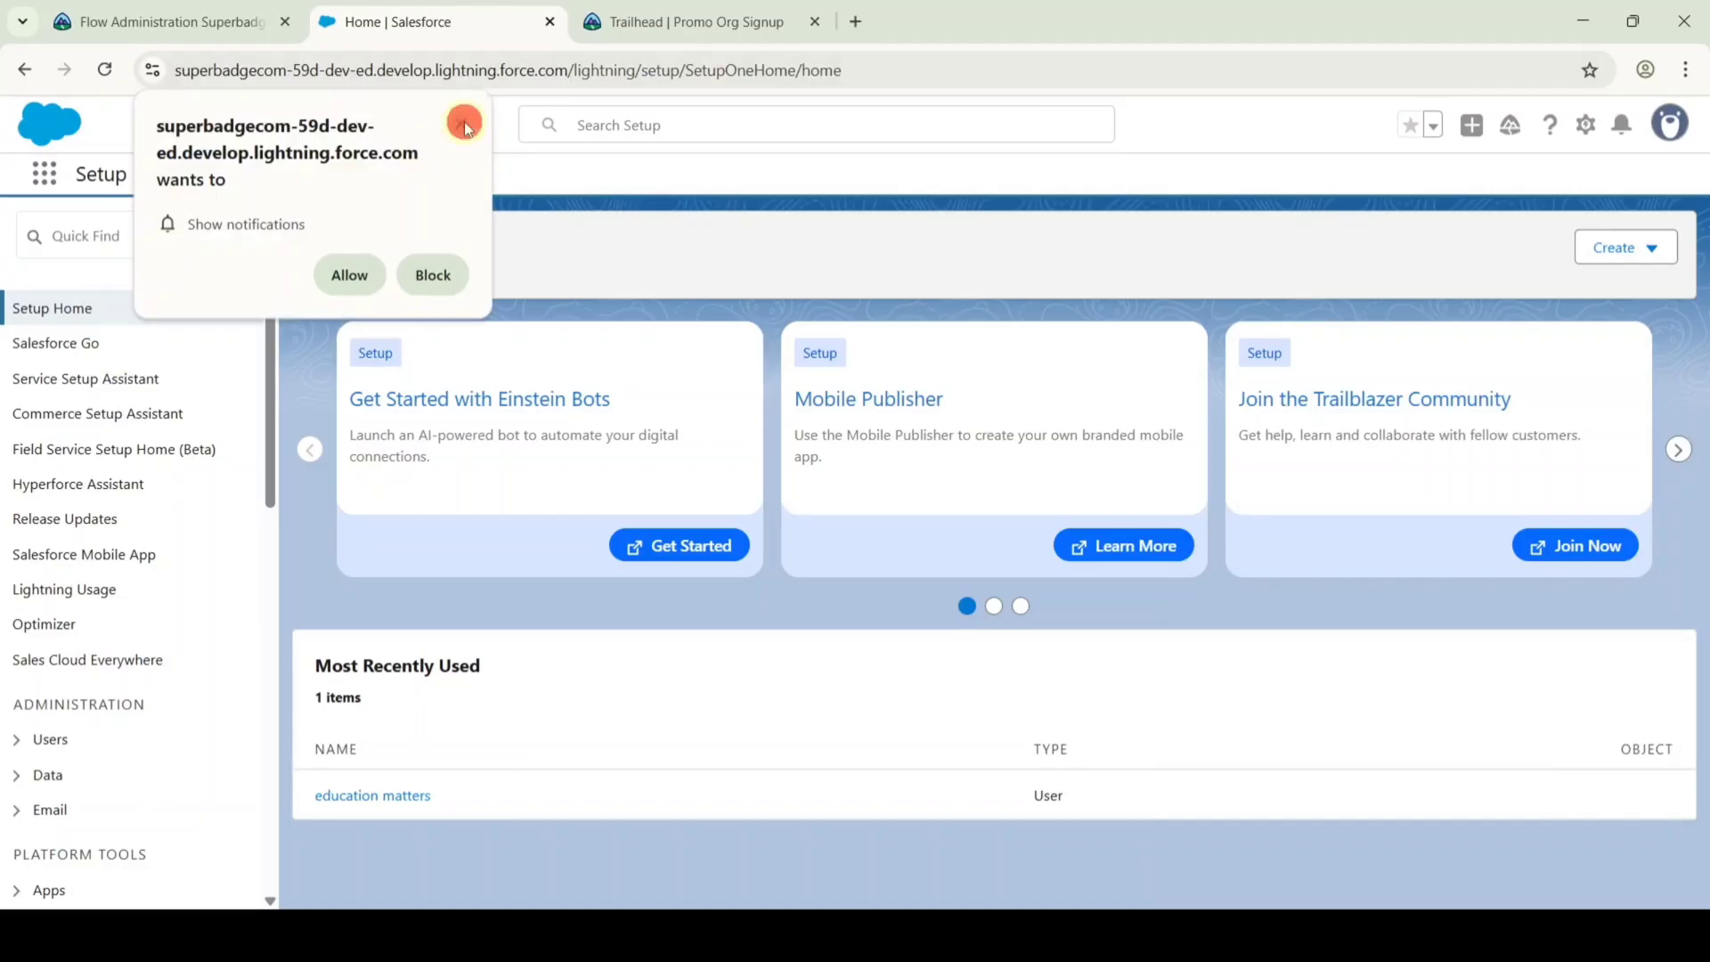
left_click(194, 223)
type("flow")
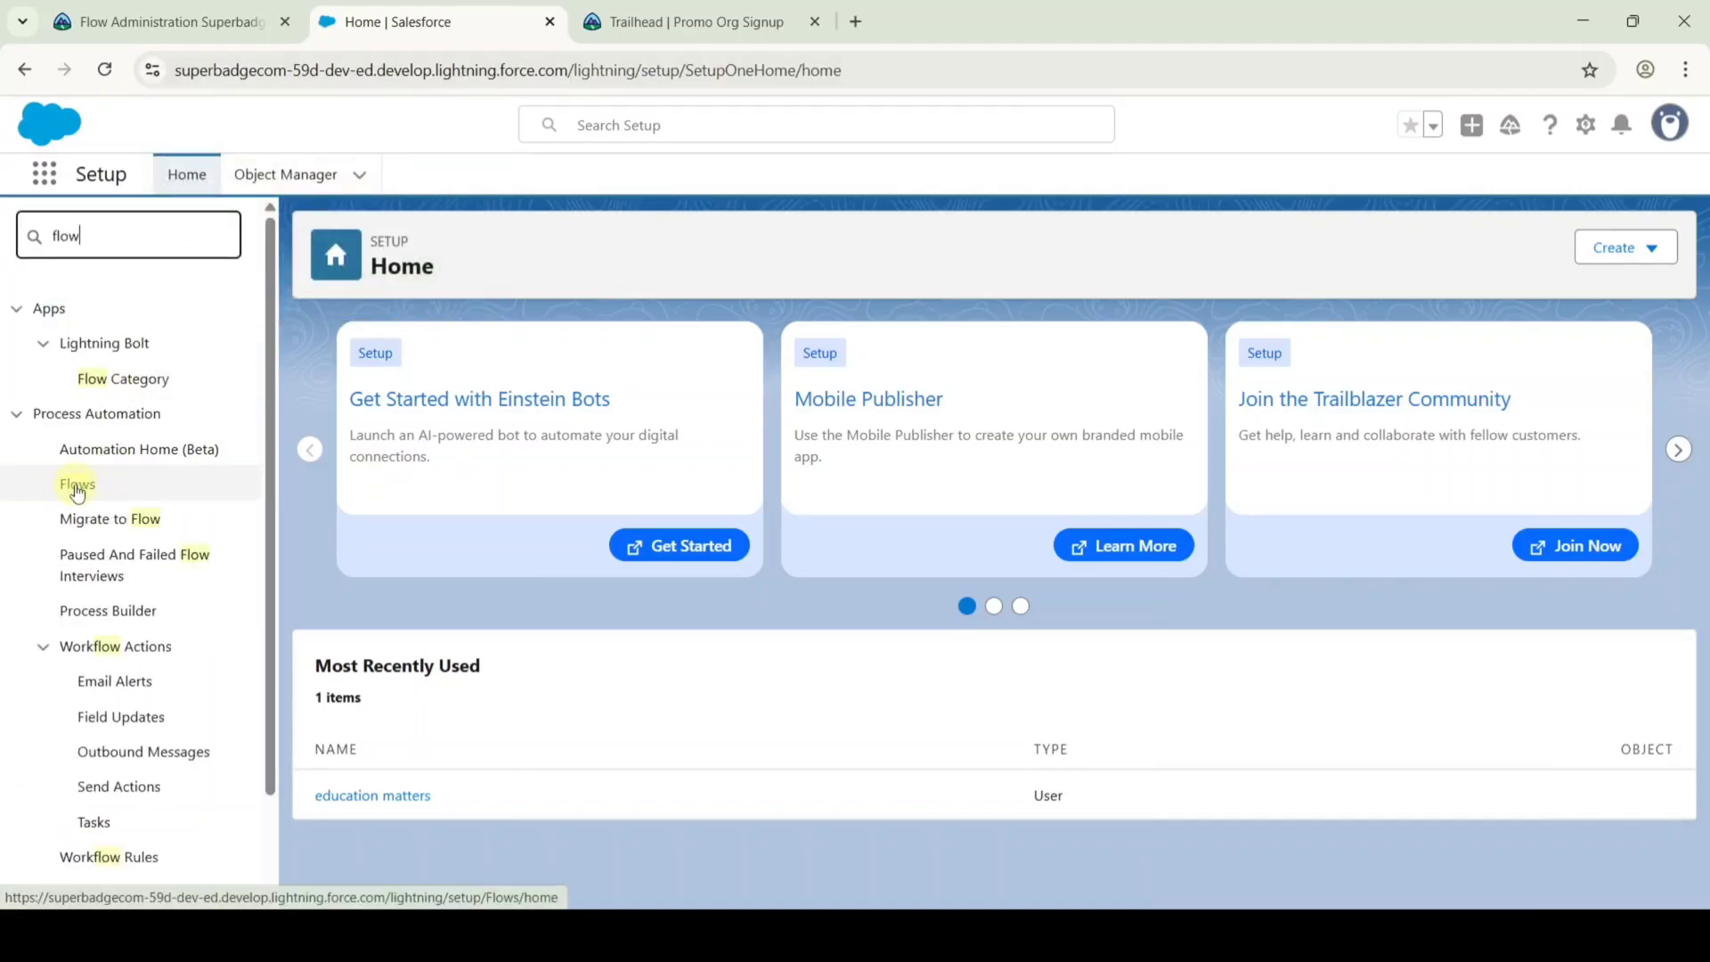
left_click(76, 489)
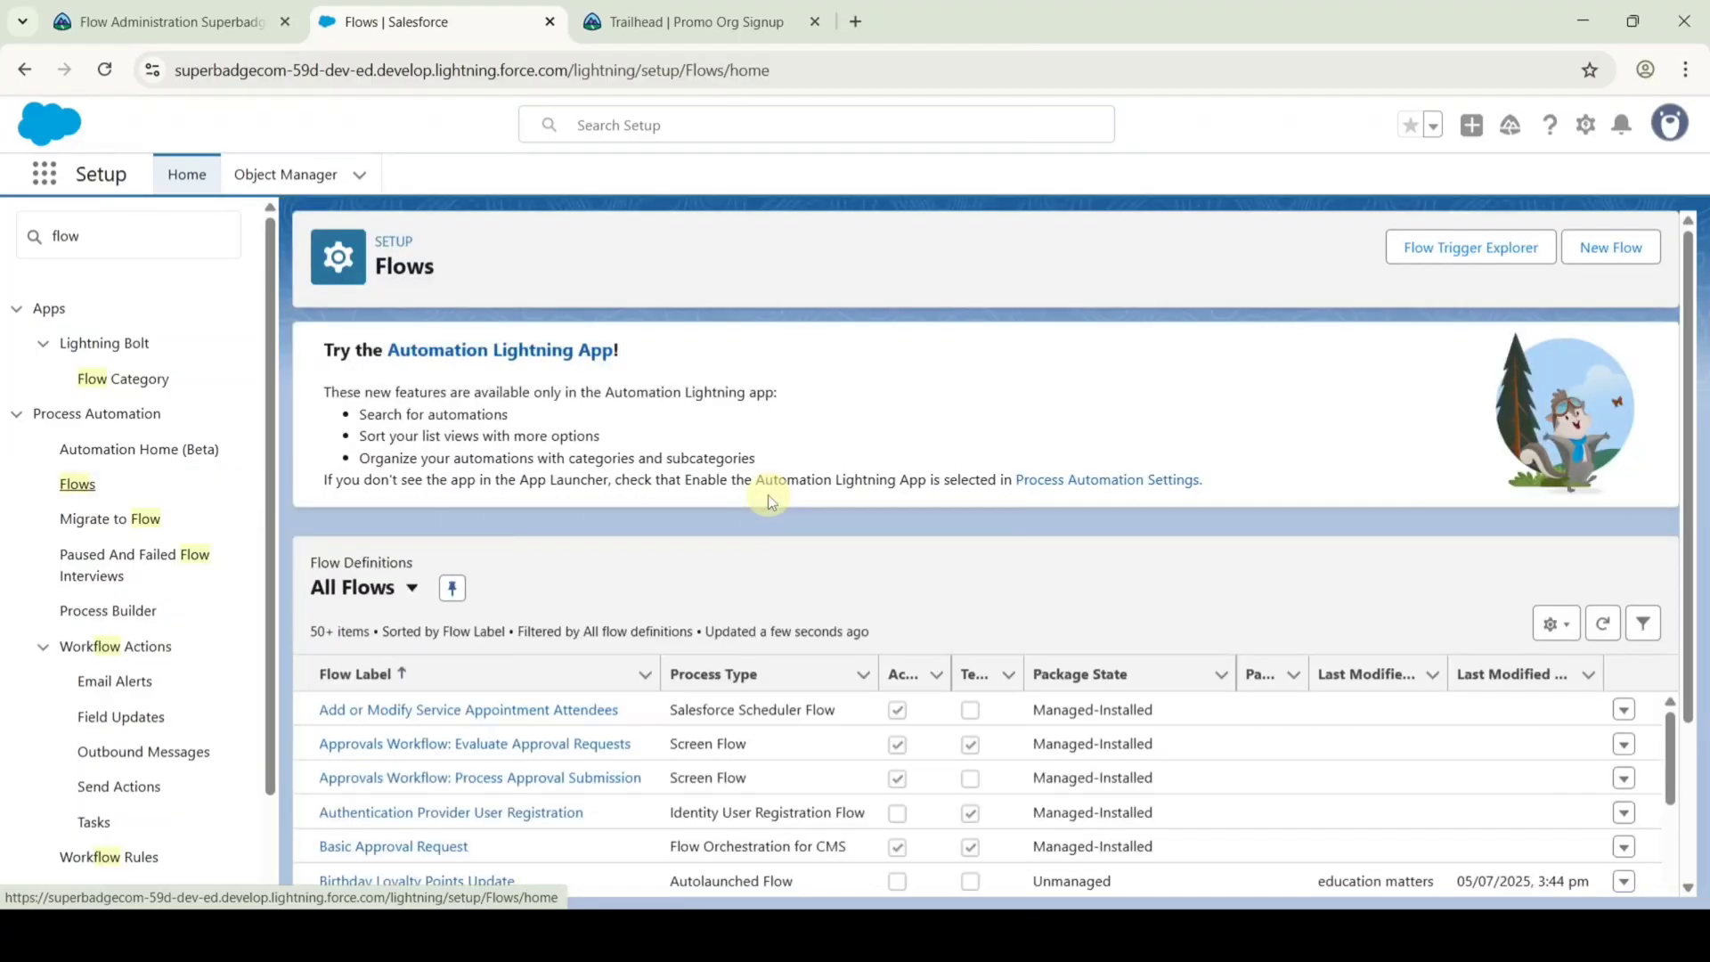
Open the Create a New Case screen flow from the All Flows list in Flow Builder.
scroll(759, 539, "down", 2)
scroll(508, 680, "down", 3)
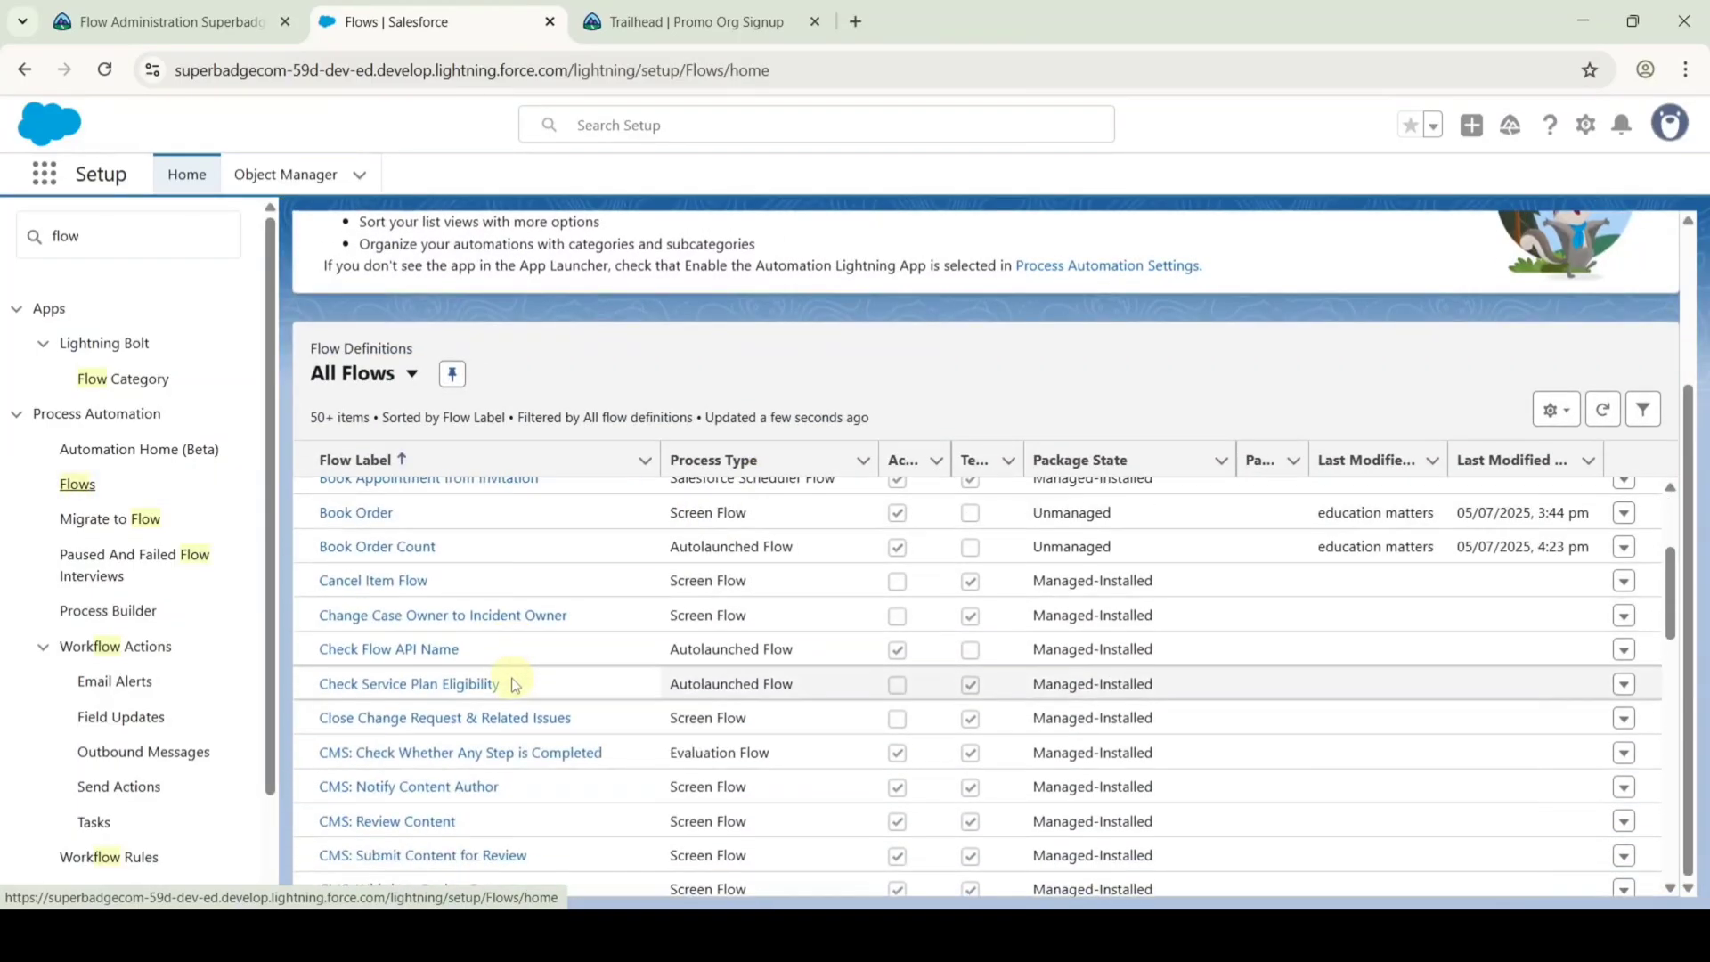
scroll(511, 650, "down", 2)
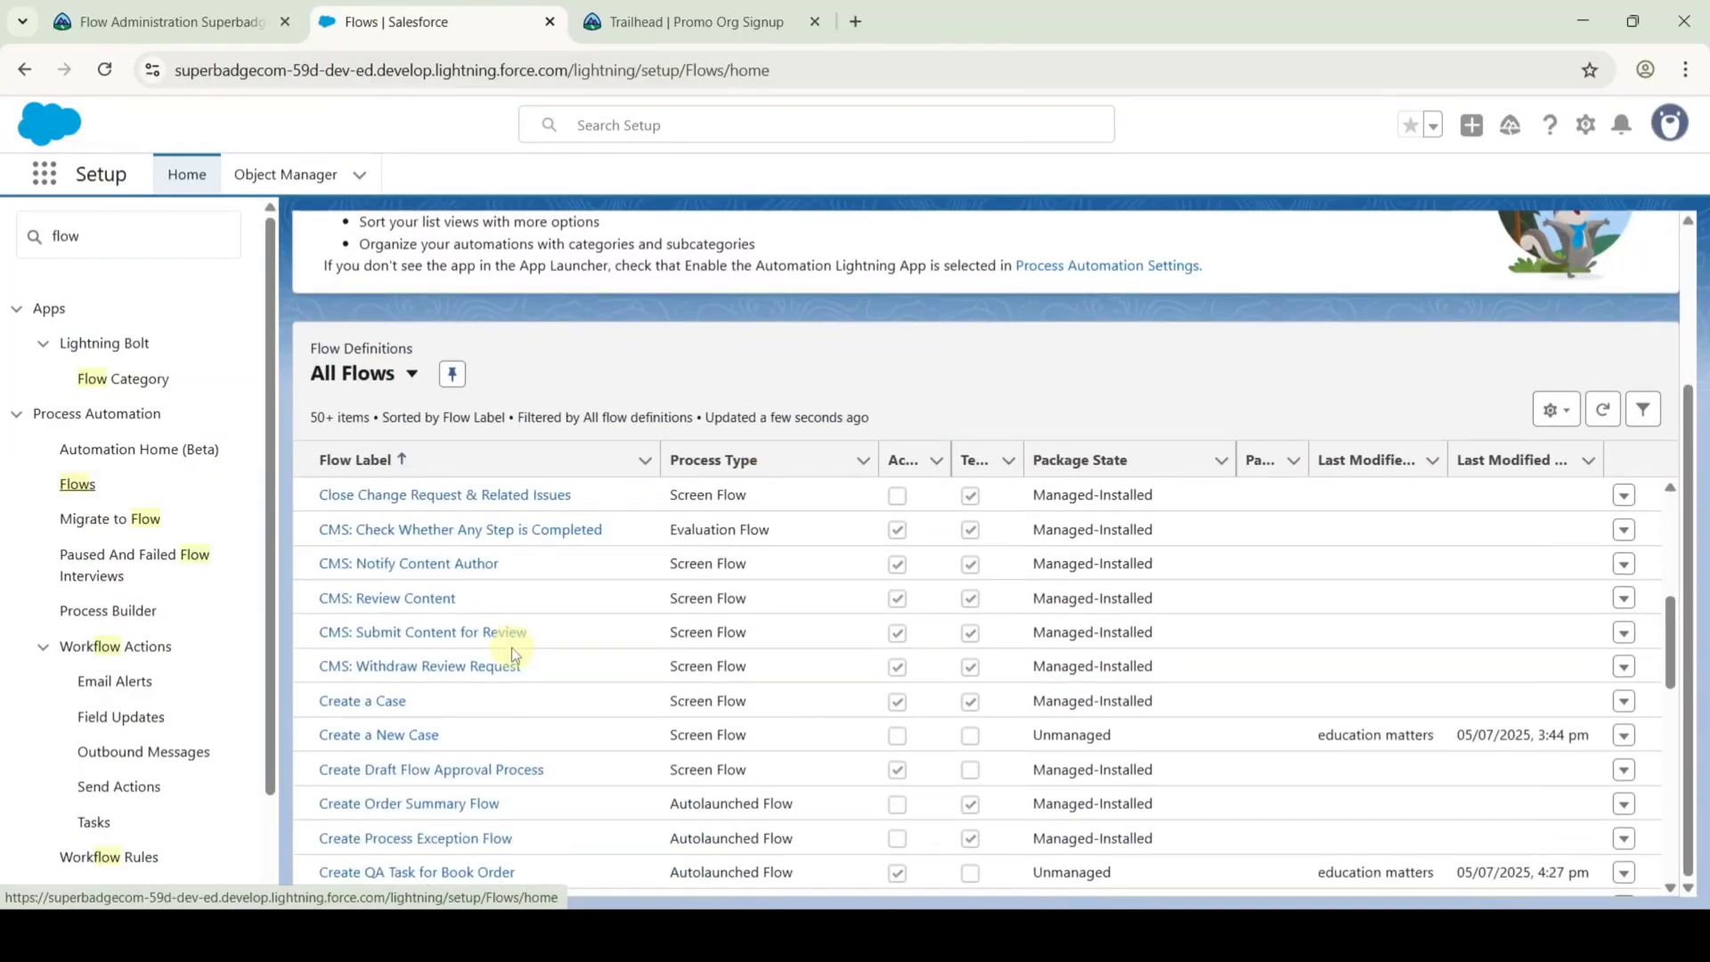
left_click(354, 739)
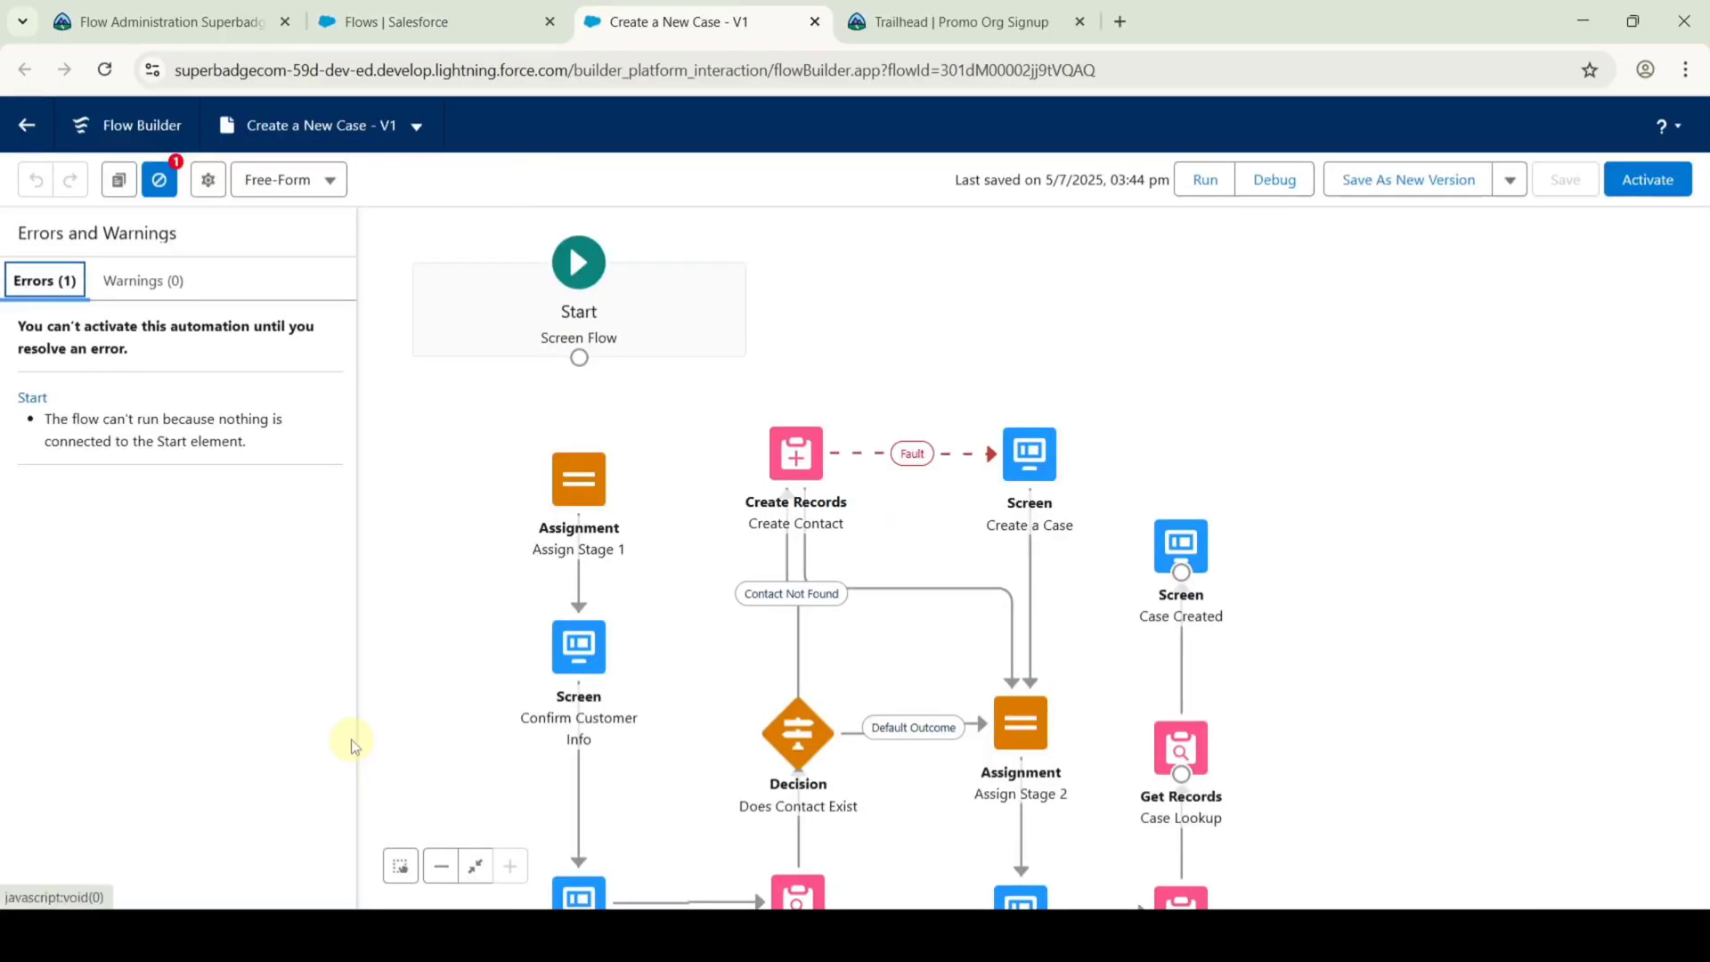
Set the flow version to run in System Context Without Sharing—Access All Data in its advanced properties.
left_click(209, 181)
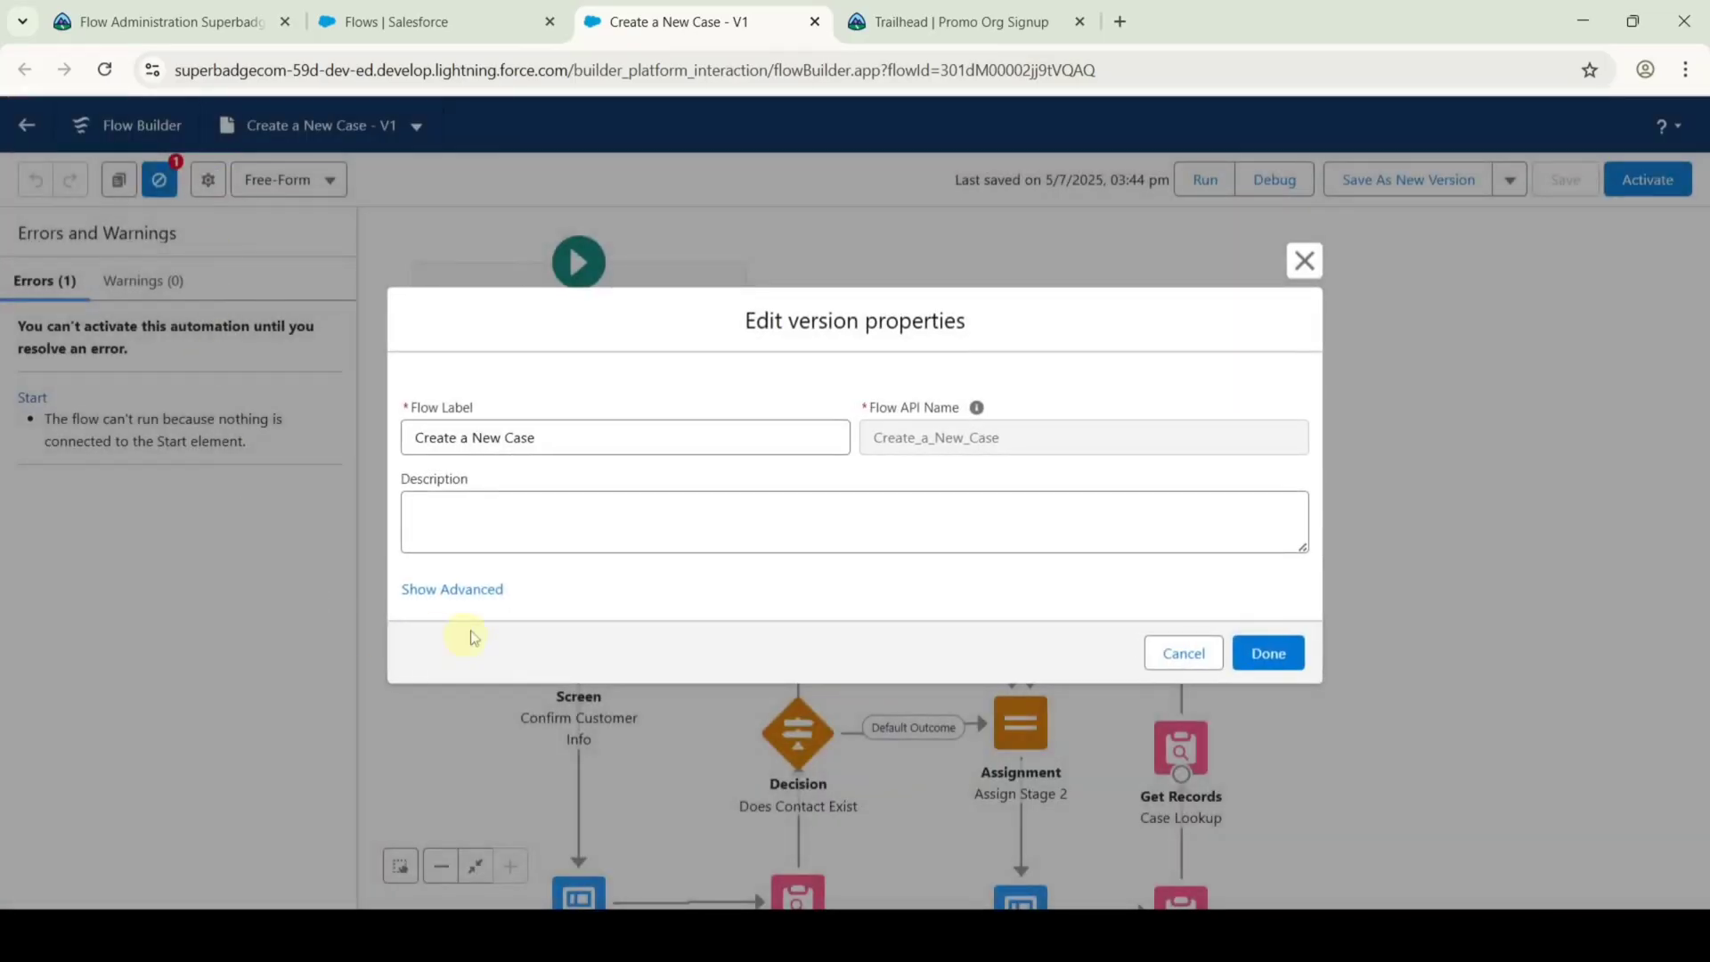
left_click(463, 590)
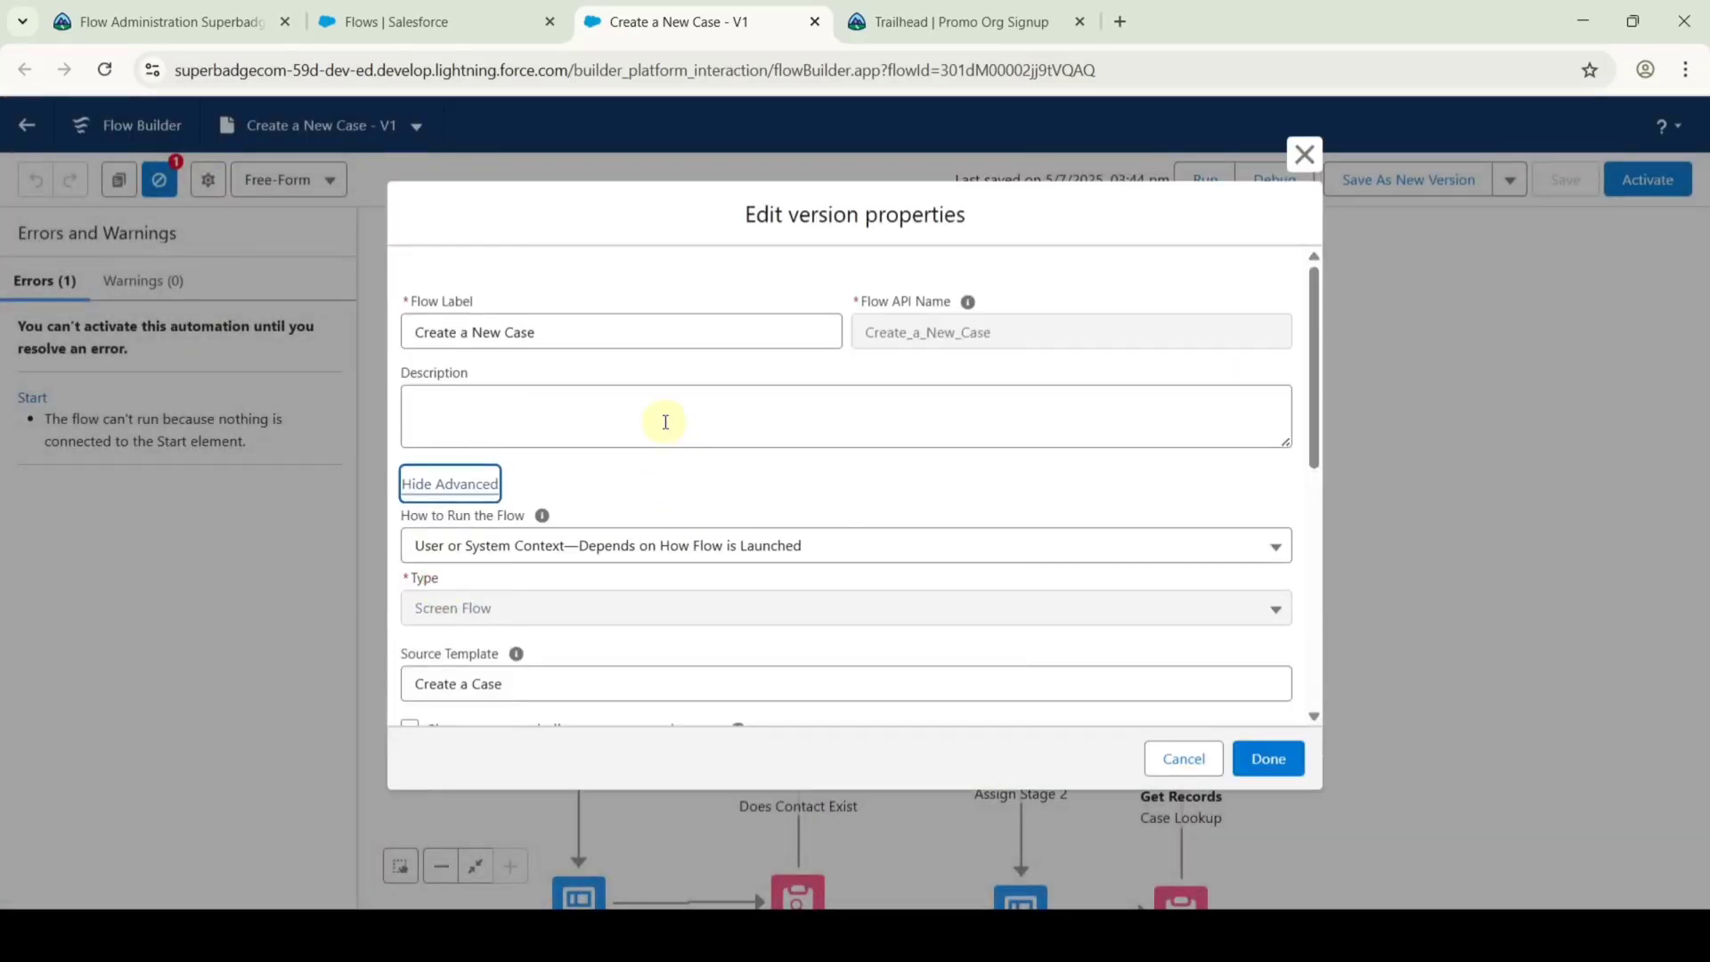
scroll(664, 420, "down", 1)
left_click(411, 385)
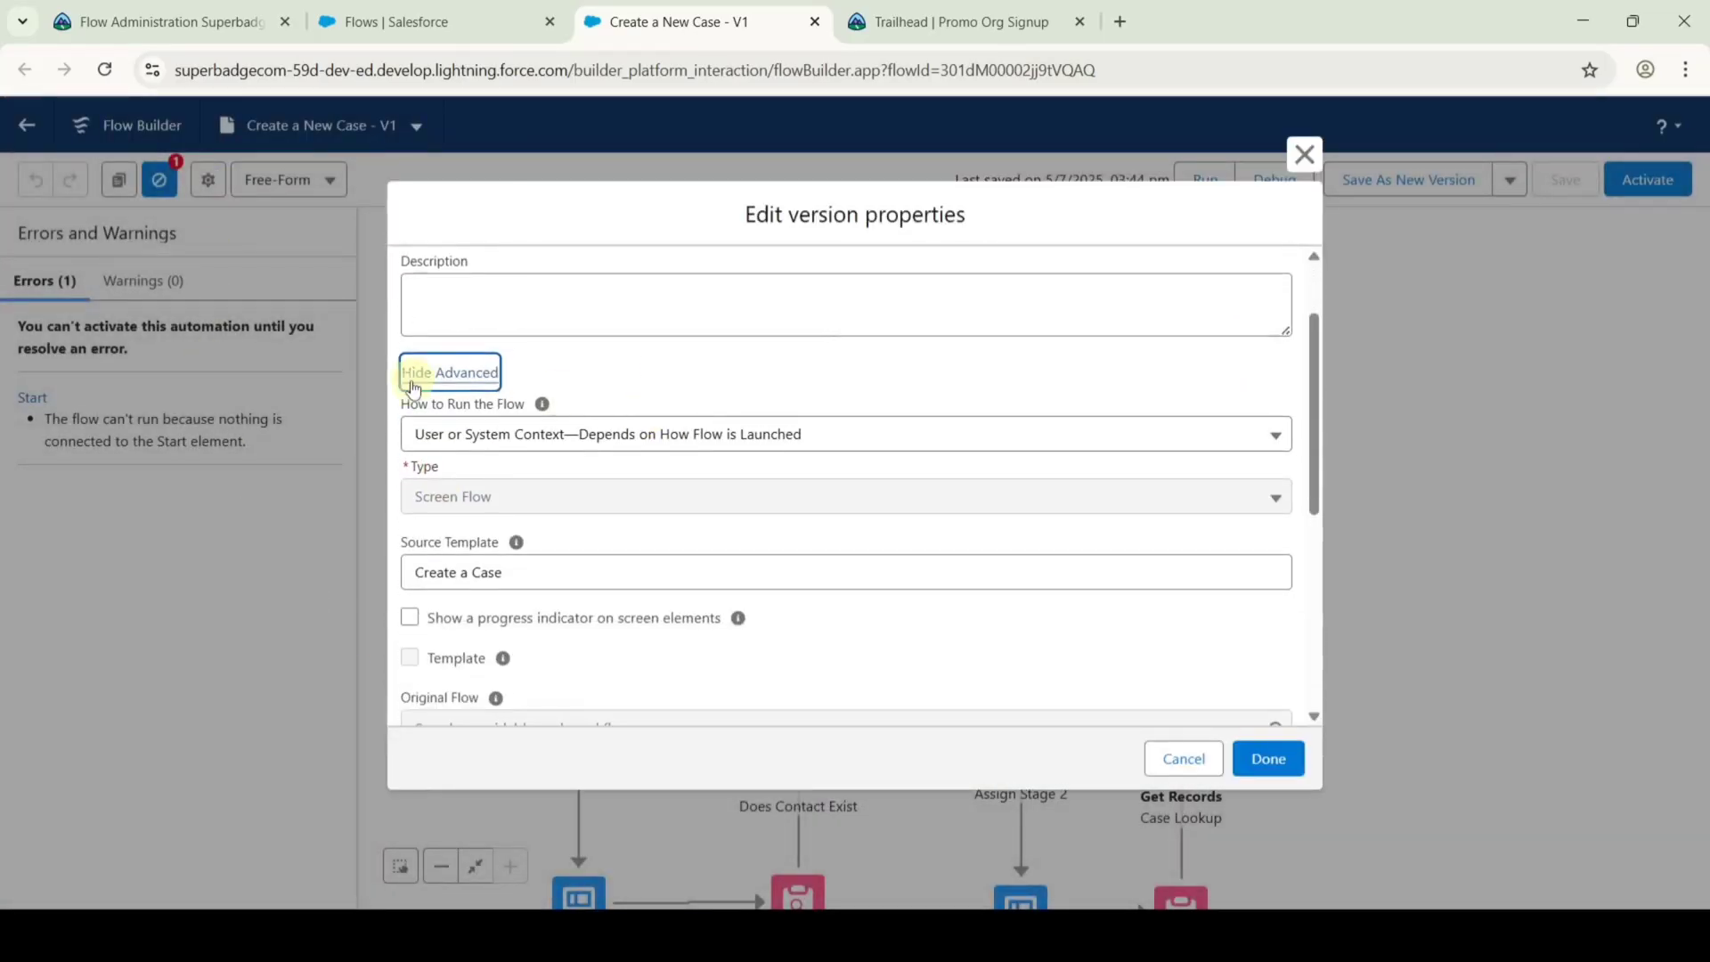
left_click(622, 435)
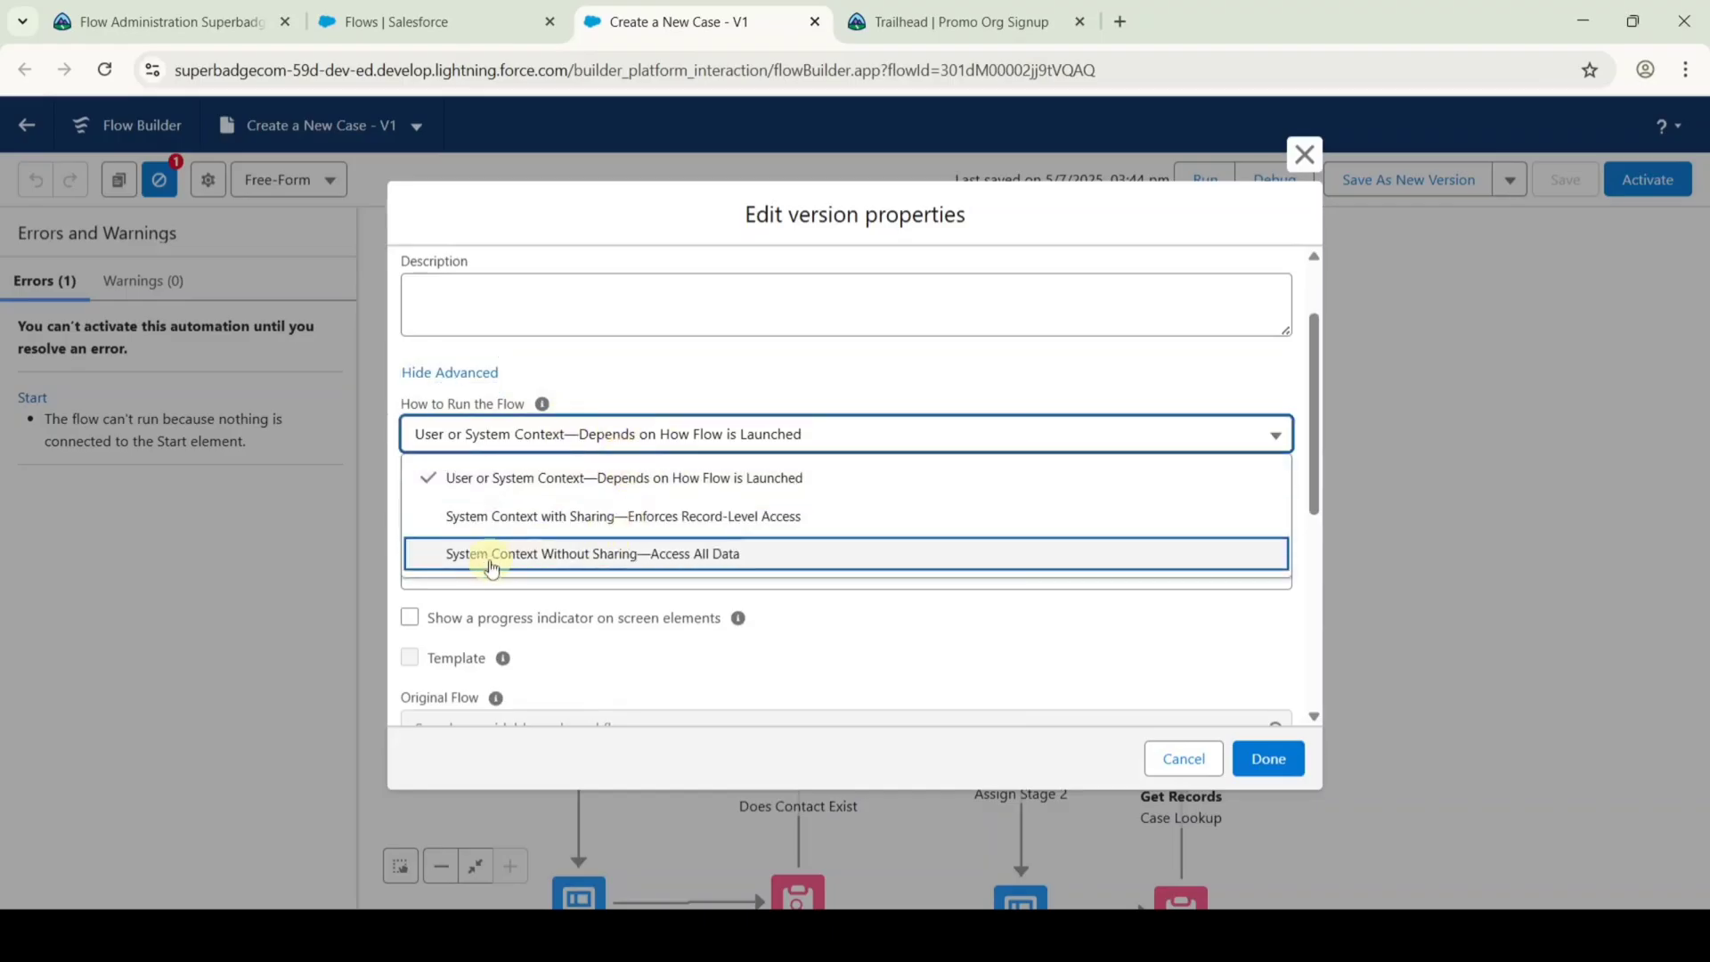
left_click(577, 559)
scroll(1018, 567, "down", 2)
scroll(1018, 566, "down", 1)
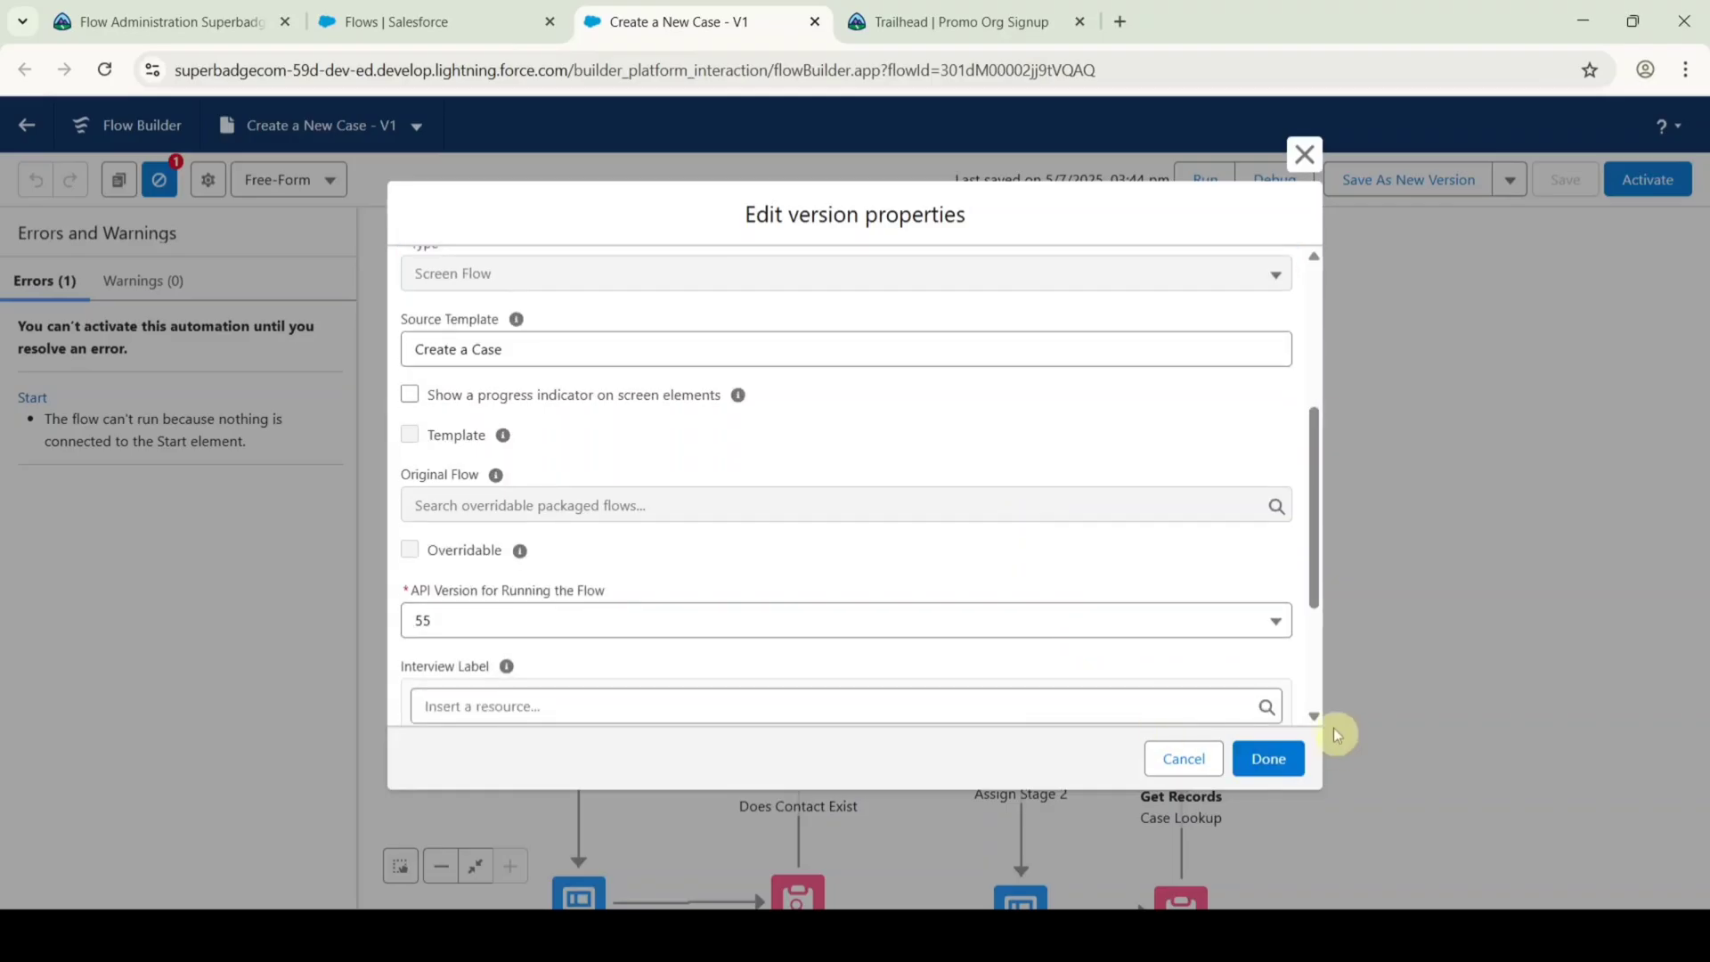
left_click(1268, 758)
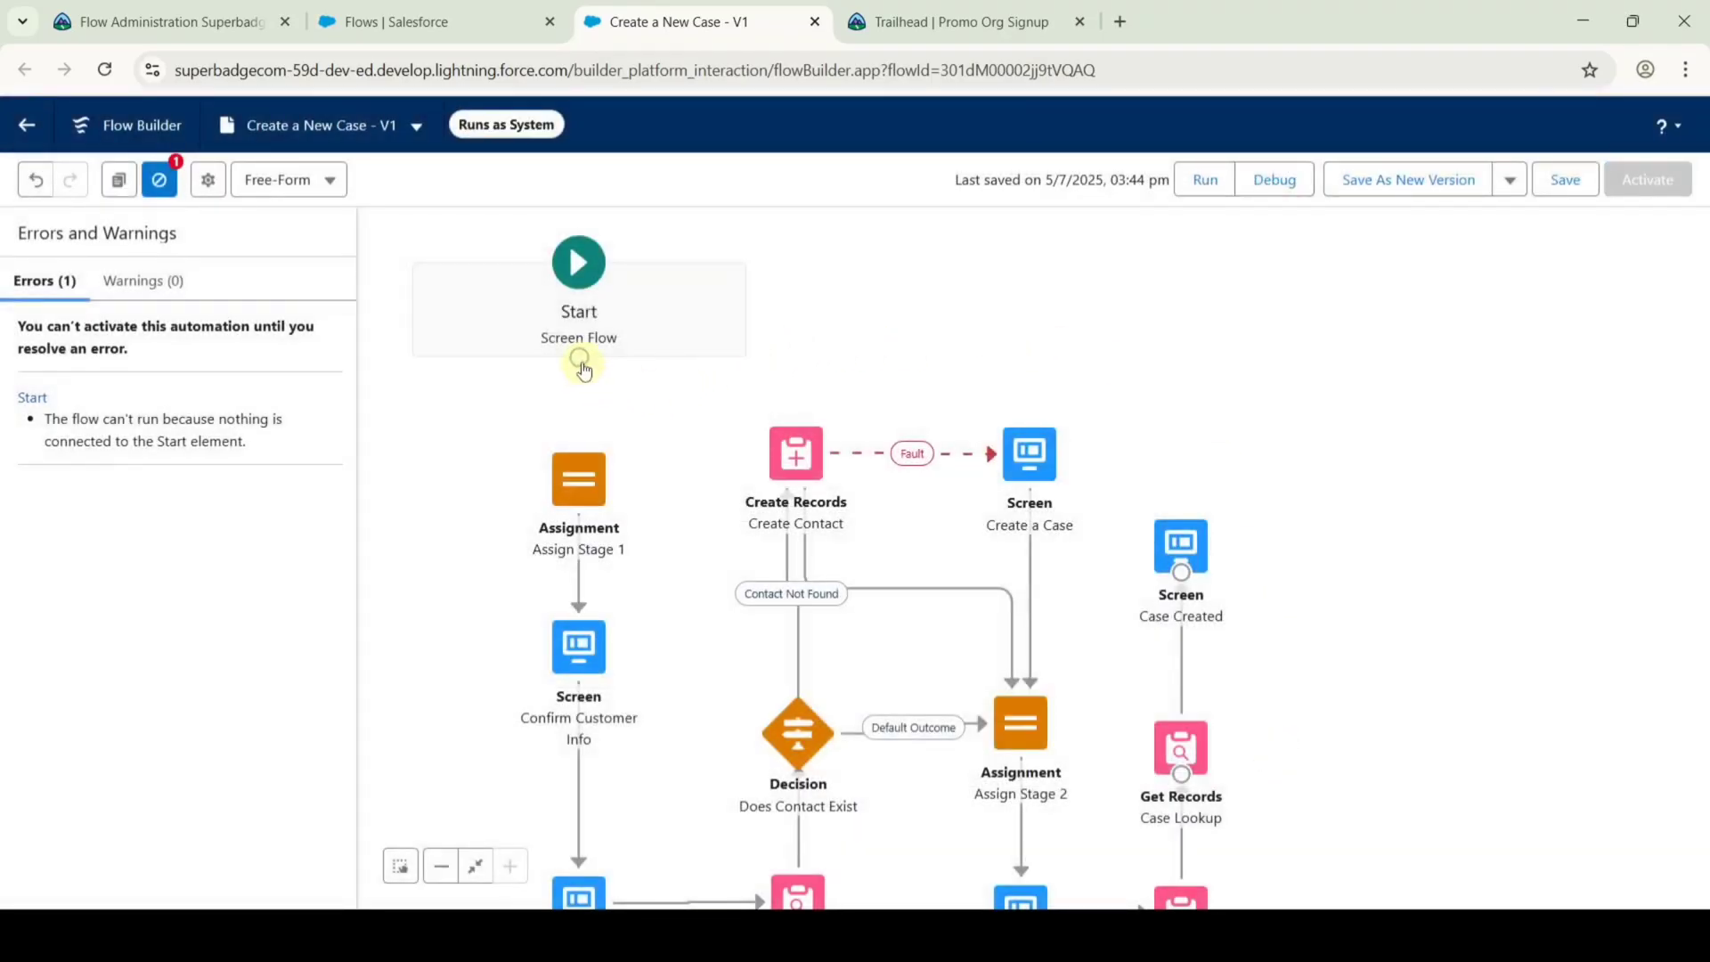
Connect the Start element to the Assign Stage 1 assignment and switch the canvas to Auto-Layout, accepting the loss of unsaved positions.
left_click_drag(580, 367, 585, 467)
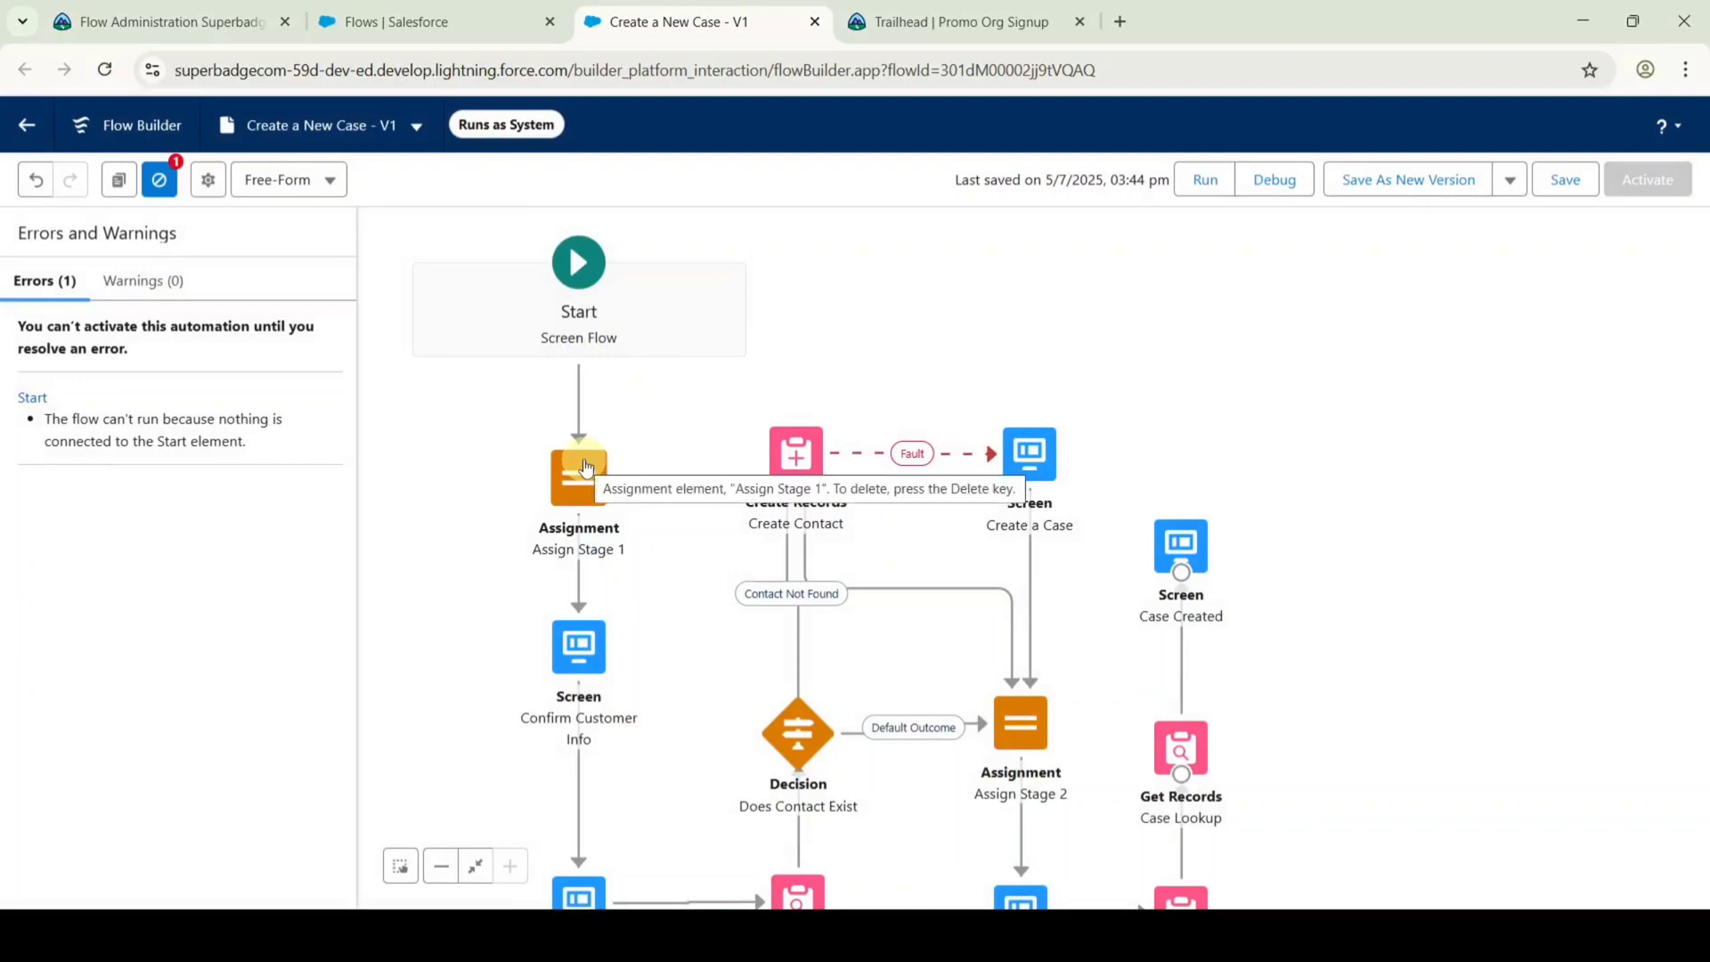
left_click(291, 181)
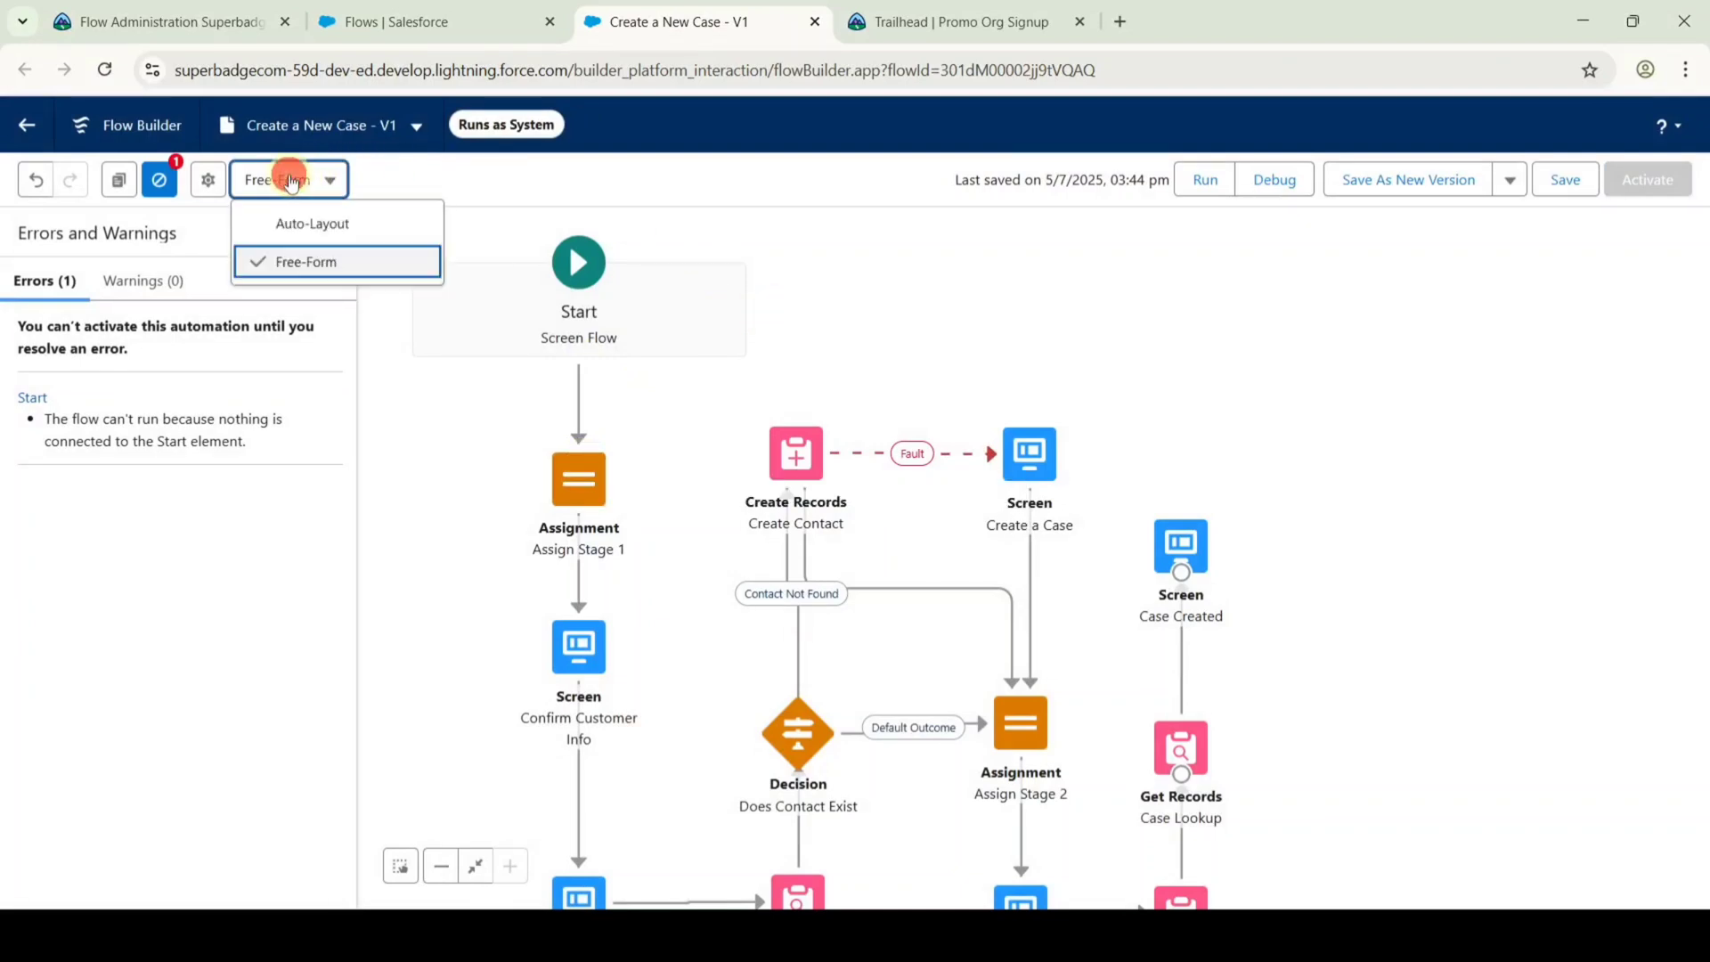
left_click(298, 222)
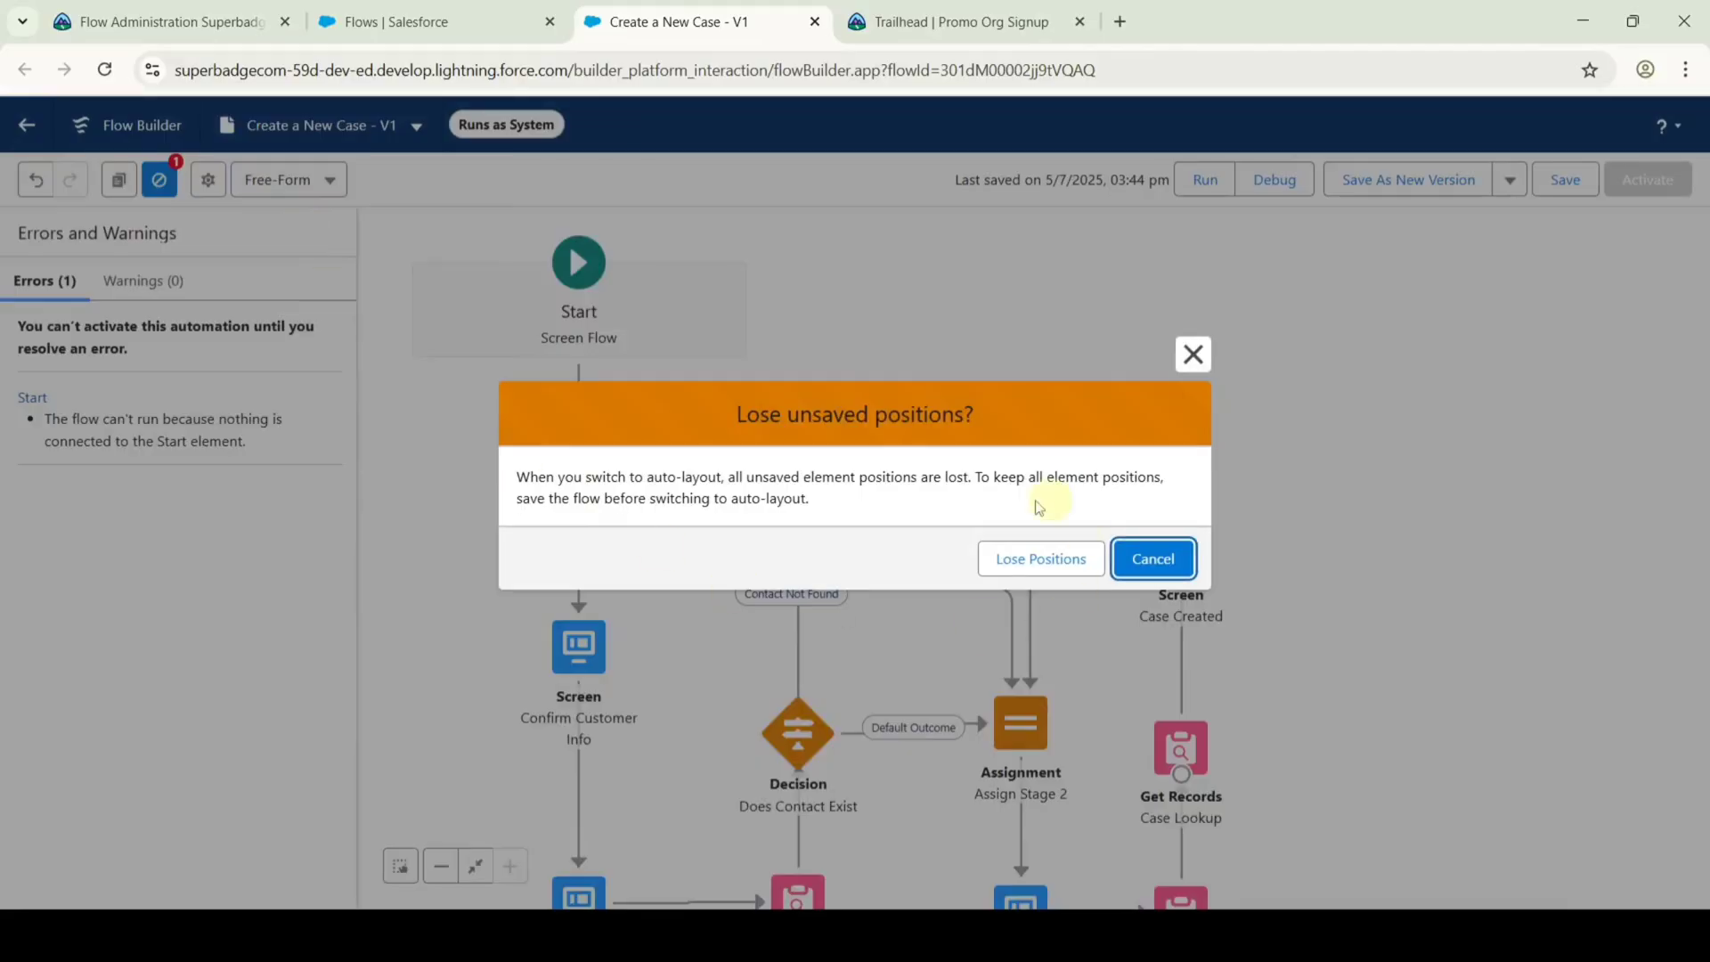
left_click(998, 559)
left_click(1000, 560)
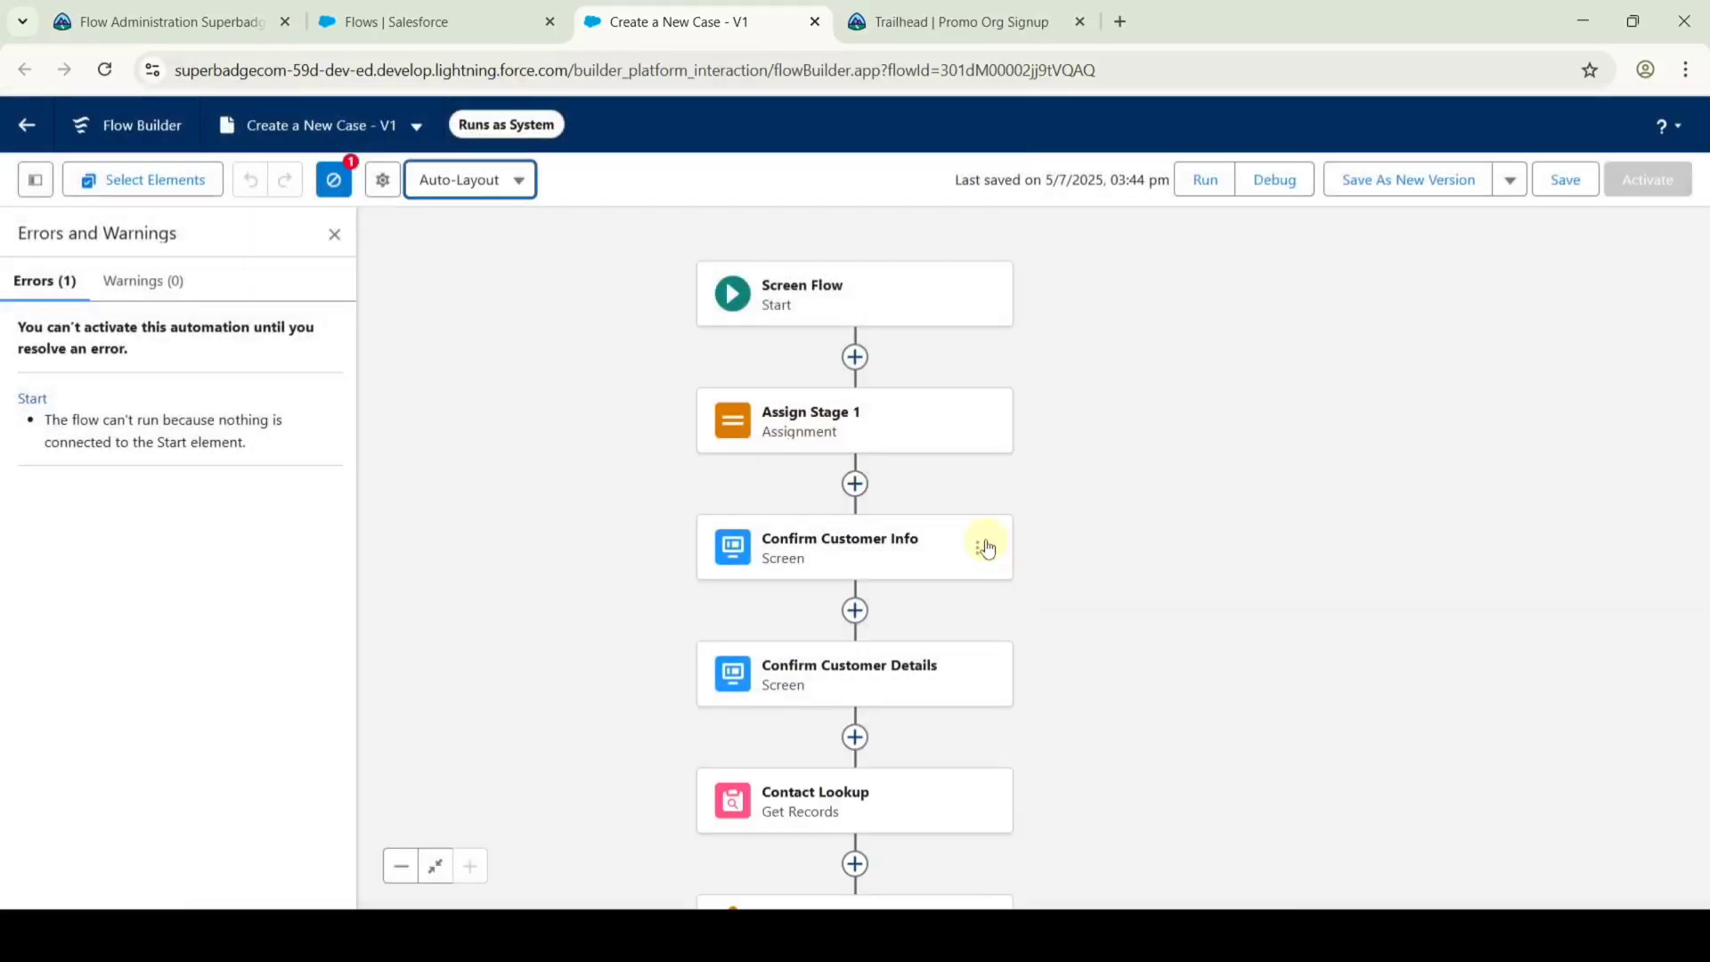
Save and activate the Create a New Case flow.
left_click(1558, 180)
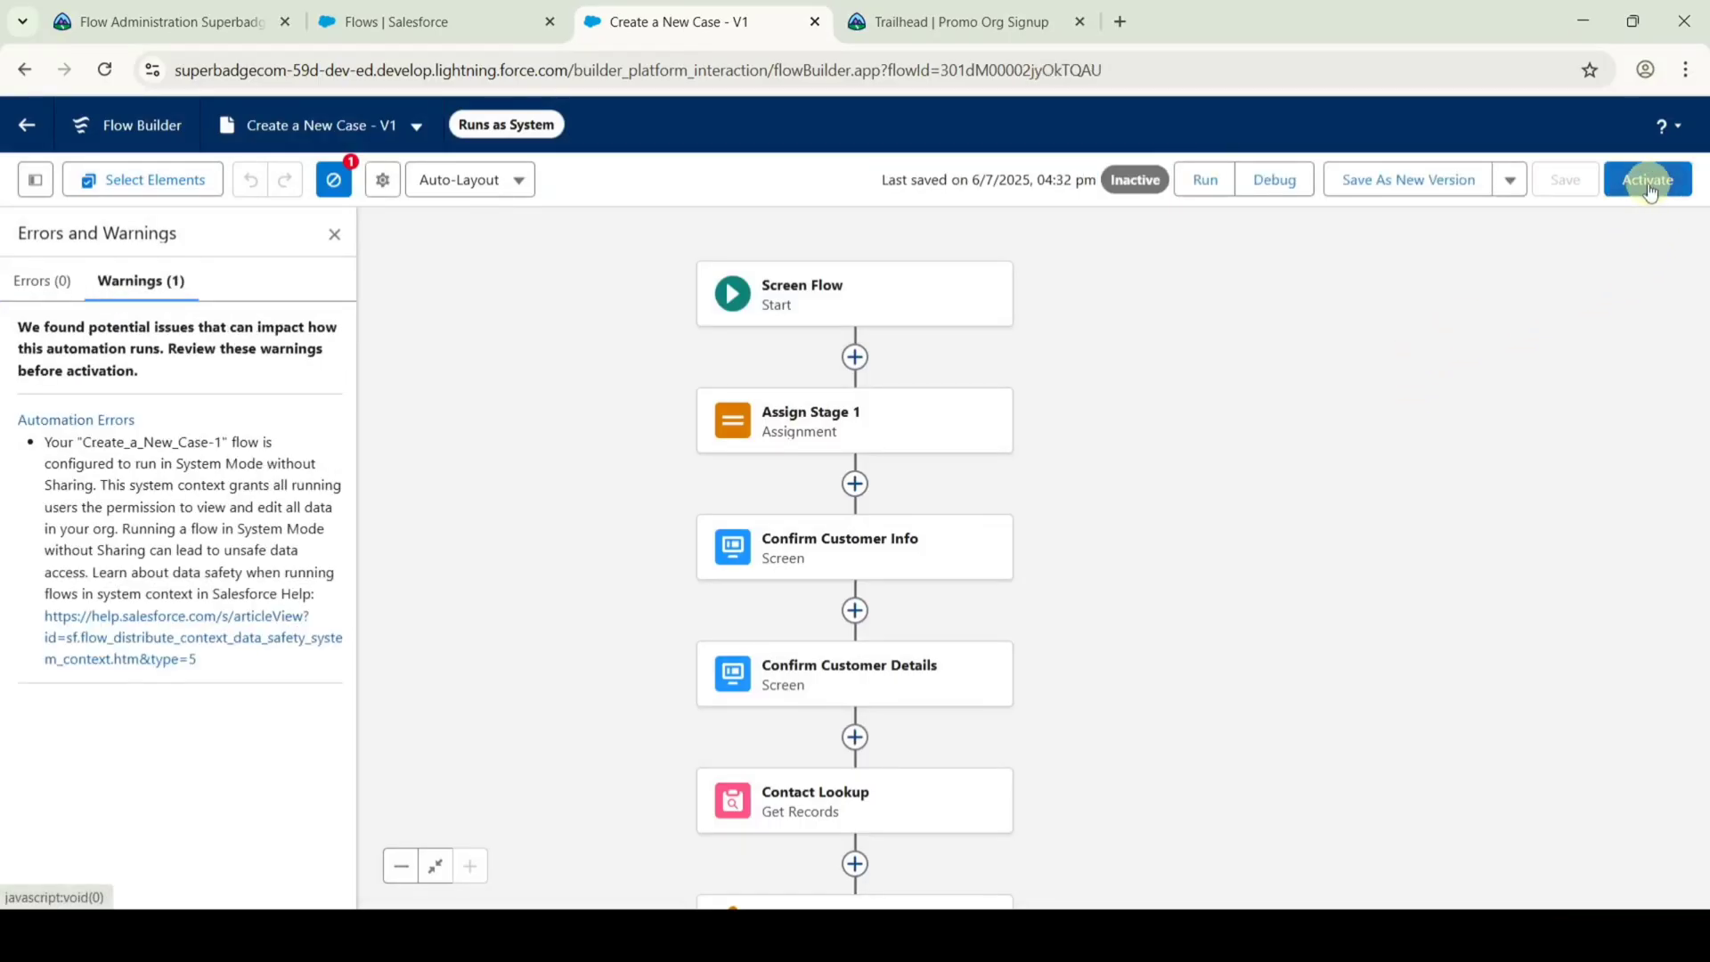
left_click(1647, 185)
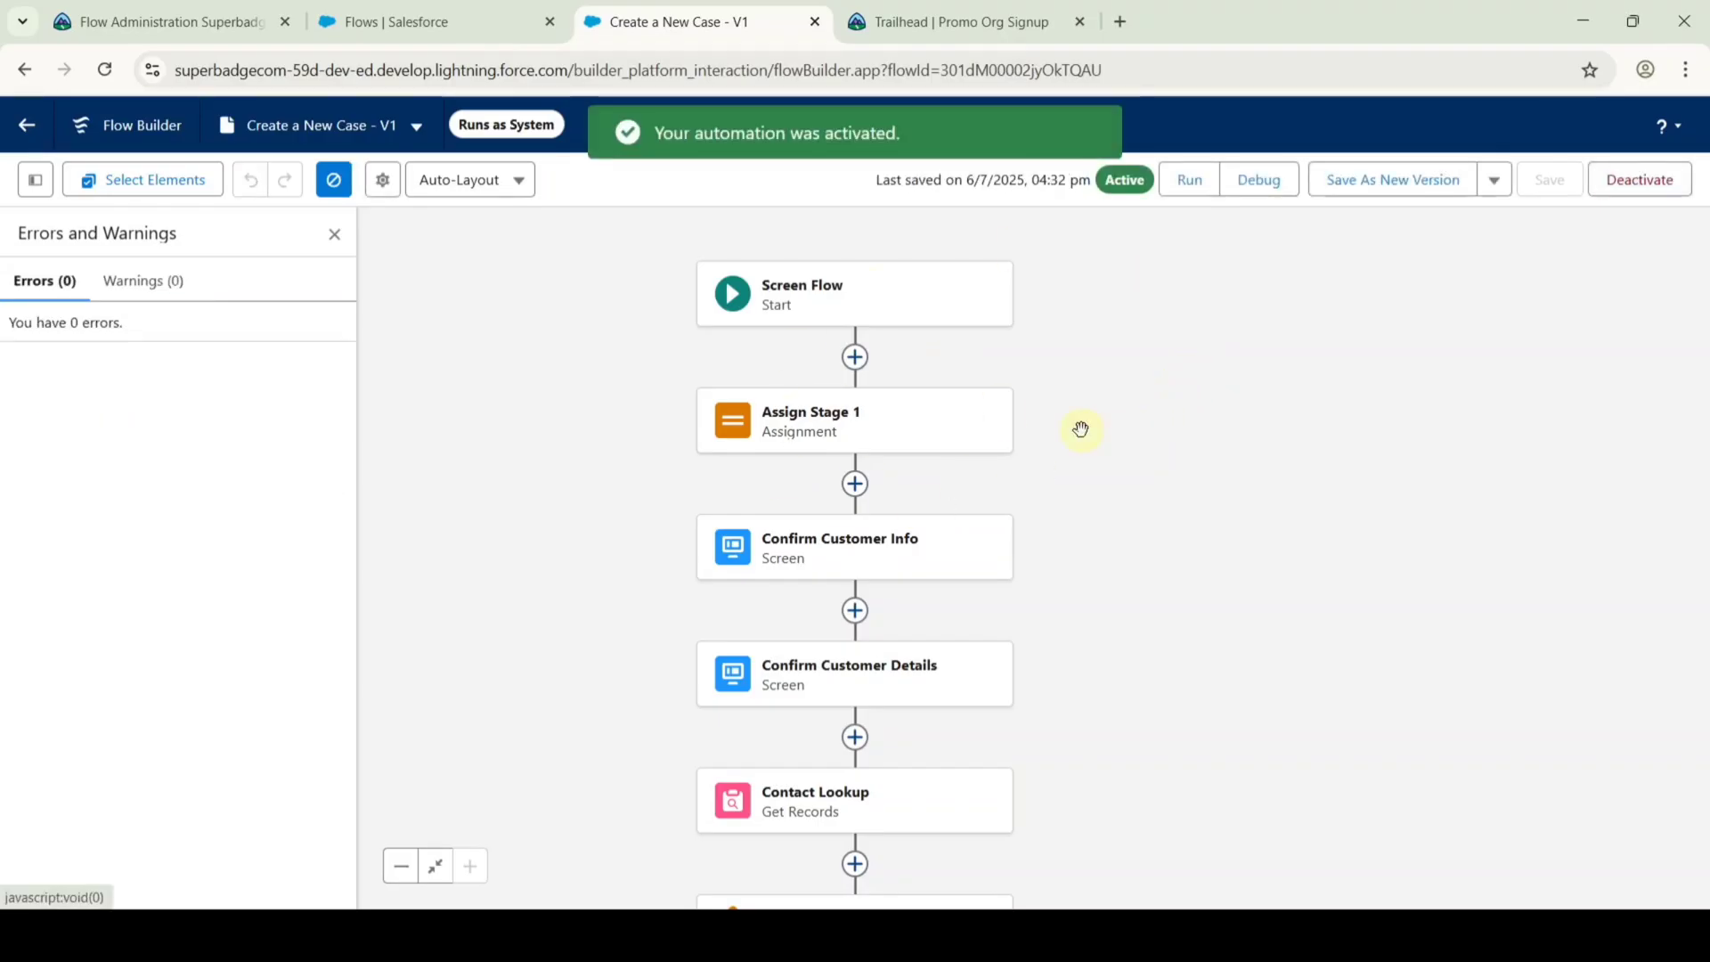
Check the Update Create a New Case flow challenge on the superbadge page, accepting the terms and conditions.
left_click(163, 27)
scroll(1095, 521, "down", 7)
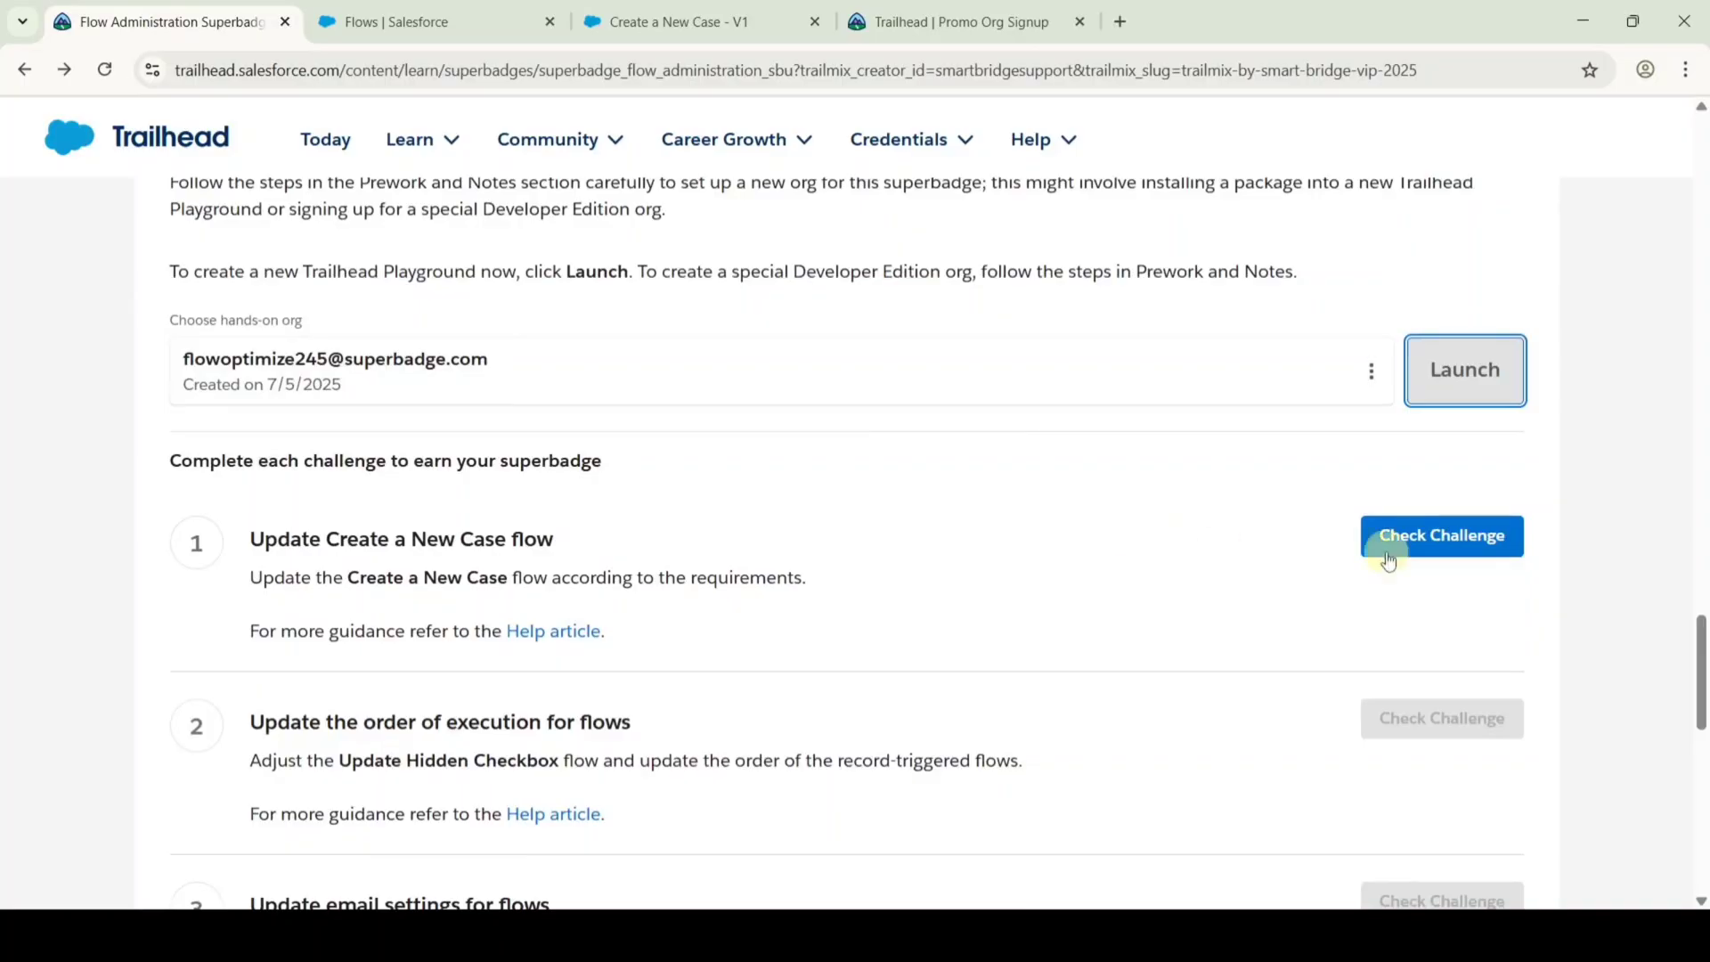
left_click(1428, 540)
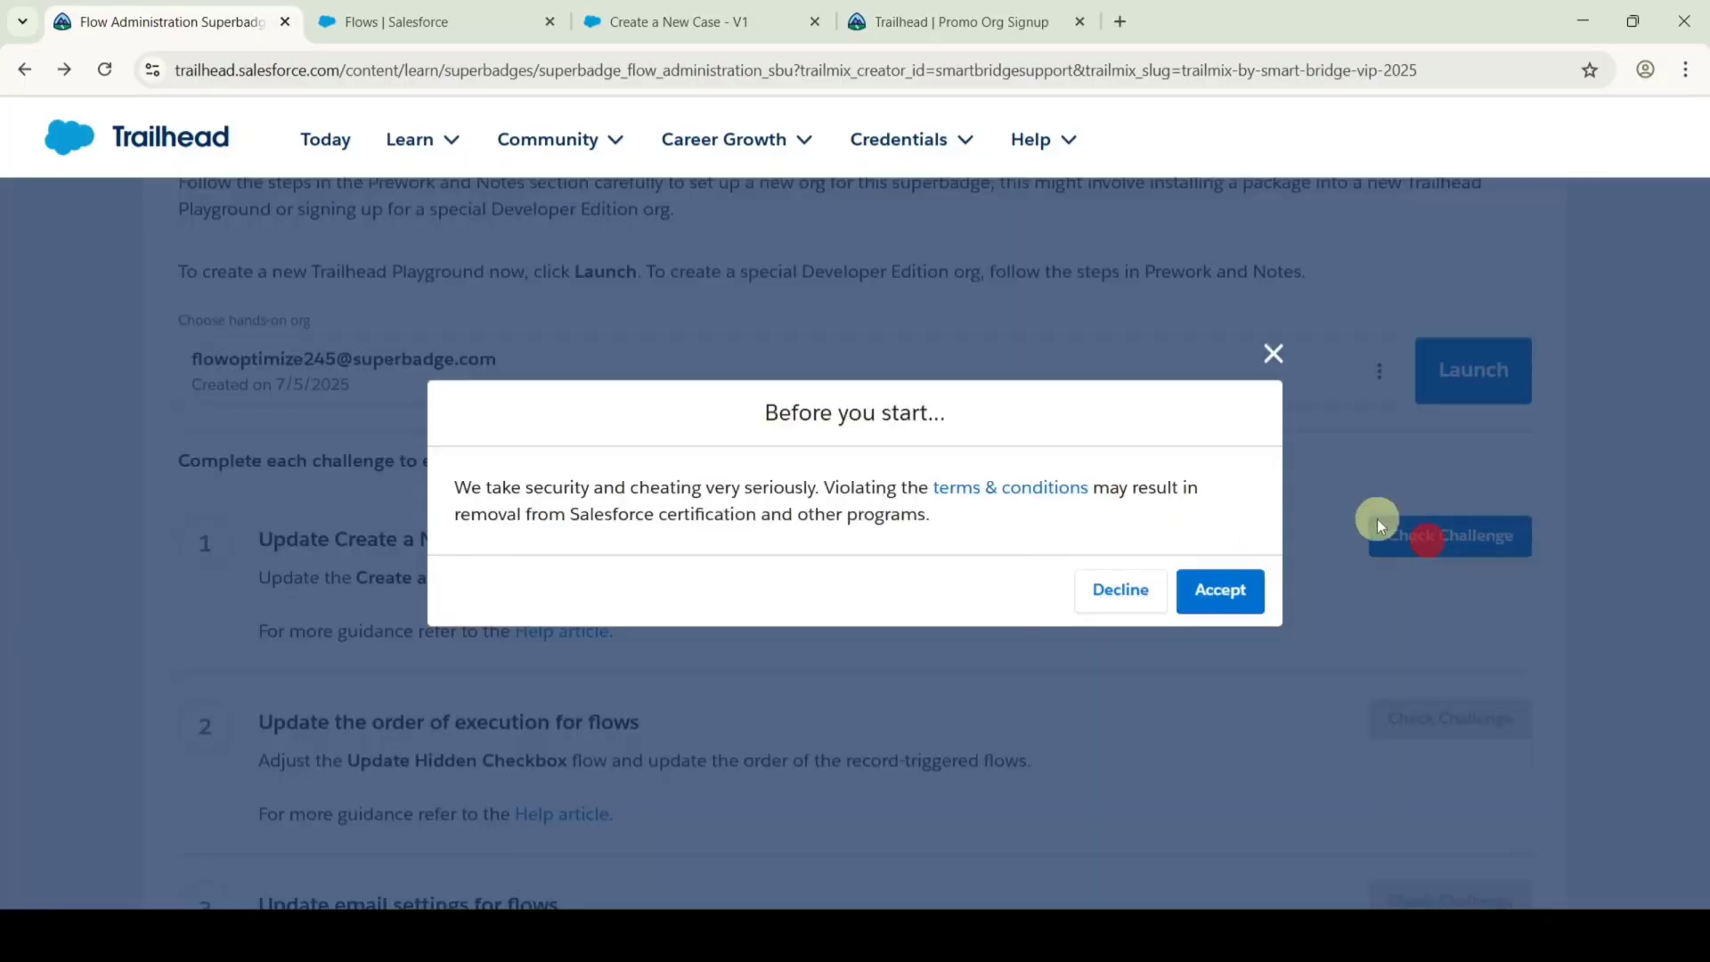
left_click(1230, 592)
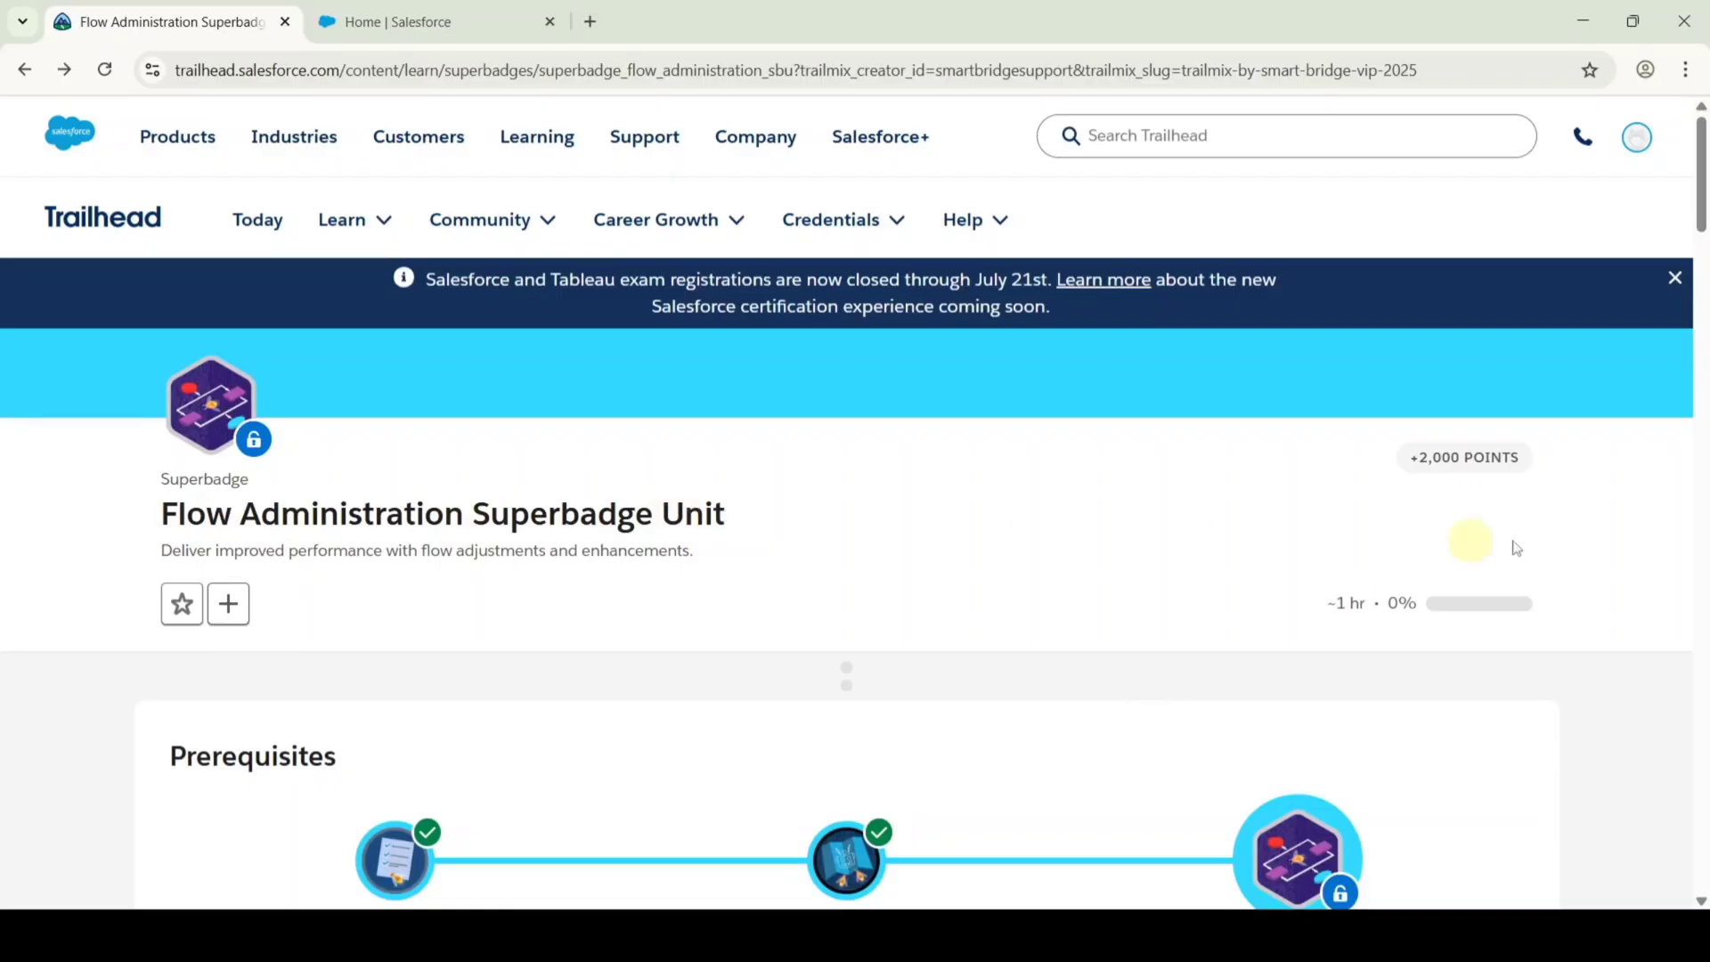
Return to the org's Setup and find the Flows page by searching for "flow".
left_click_drag(1701, 281, 1680, 699)
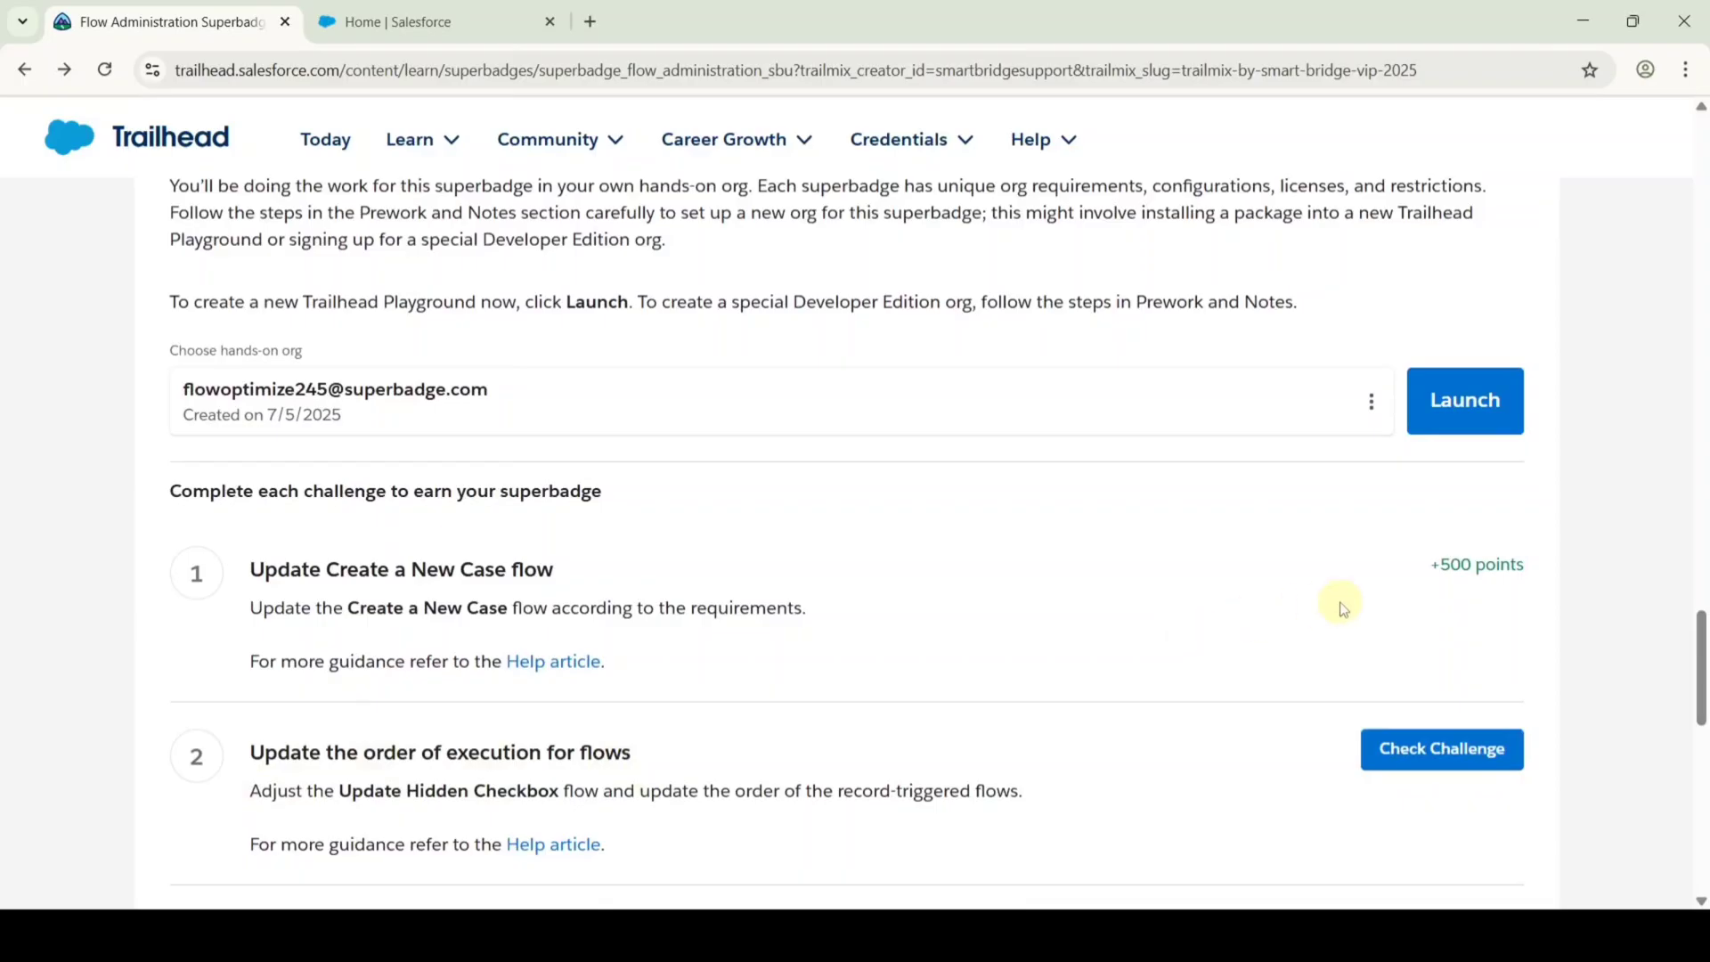
left_click(412, 16)
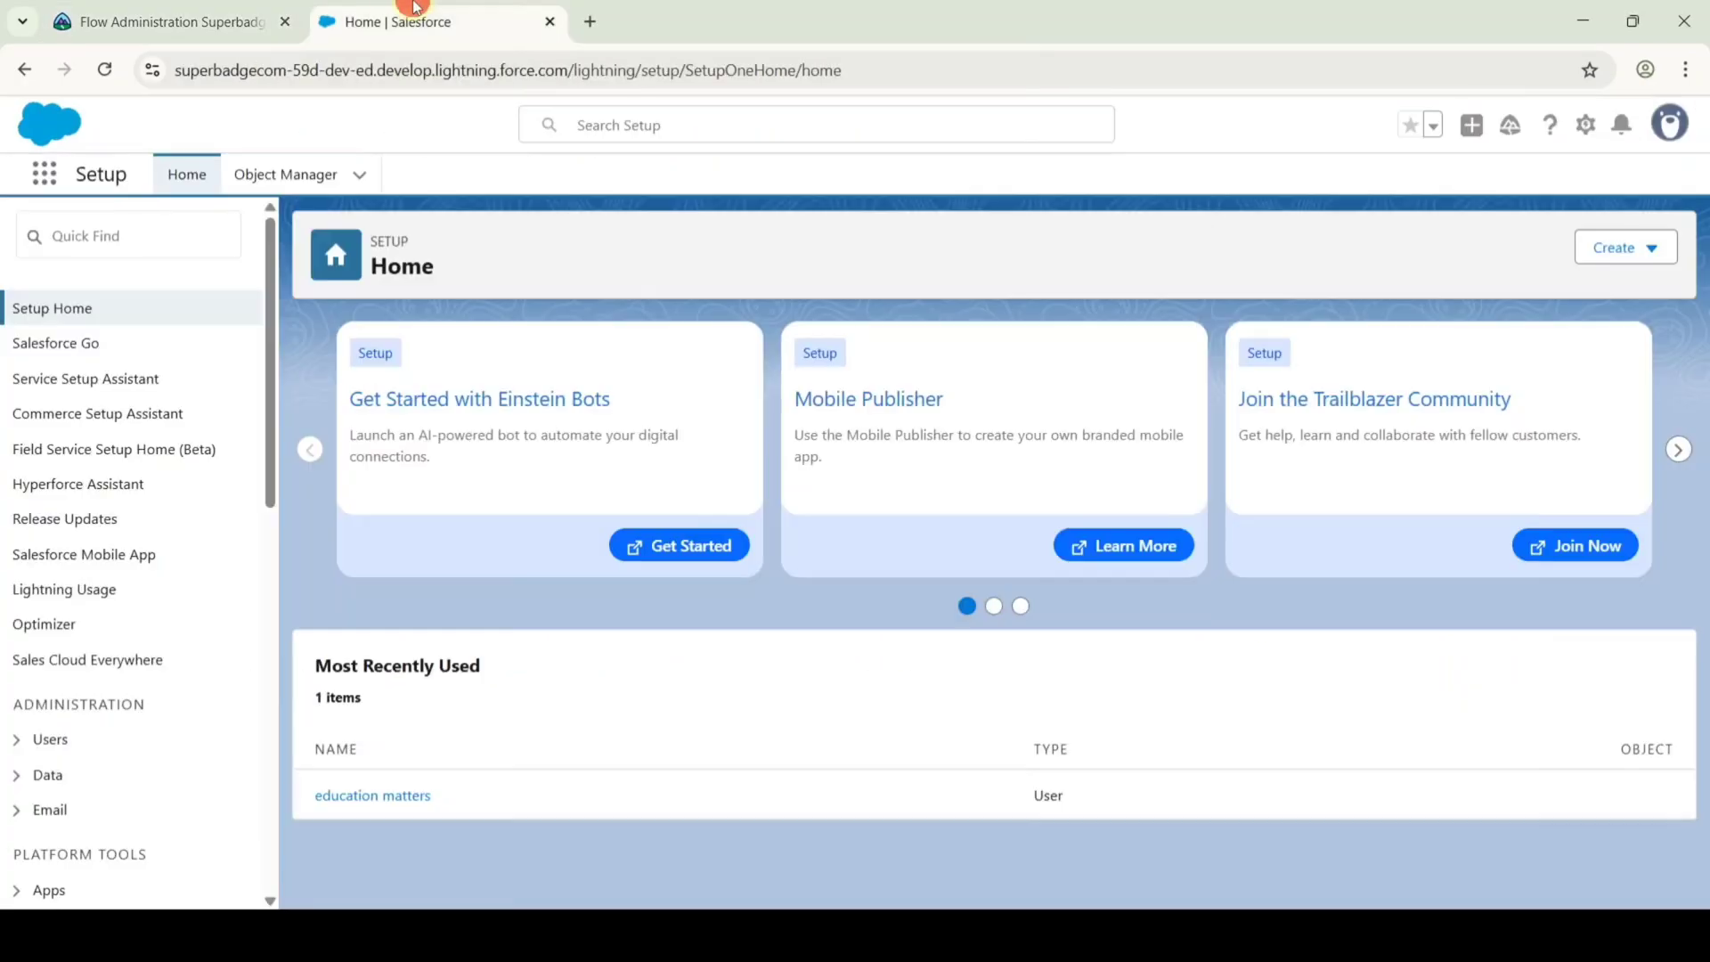
left_click(107, 234)
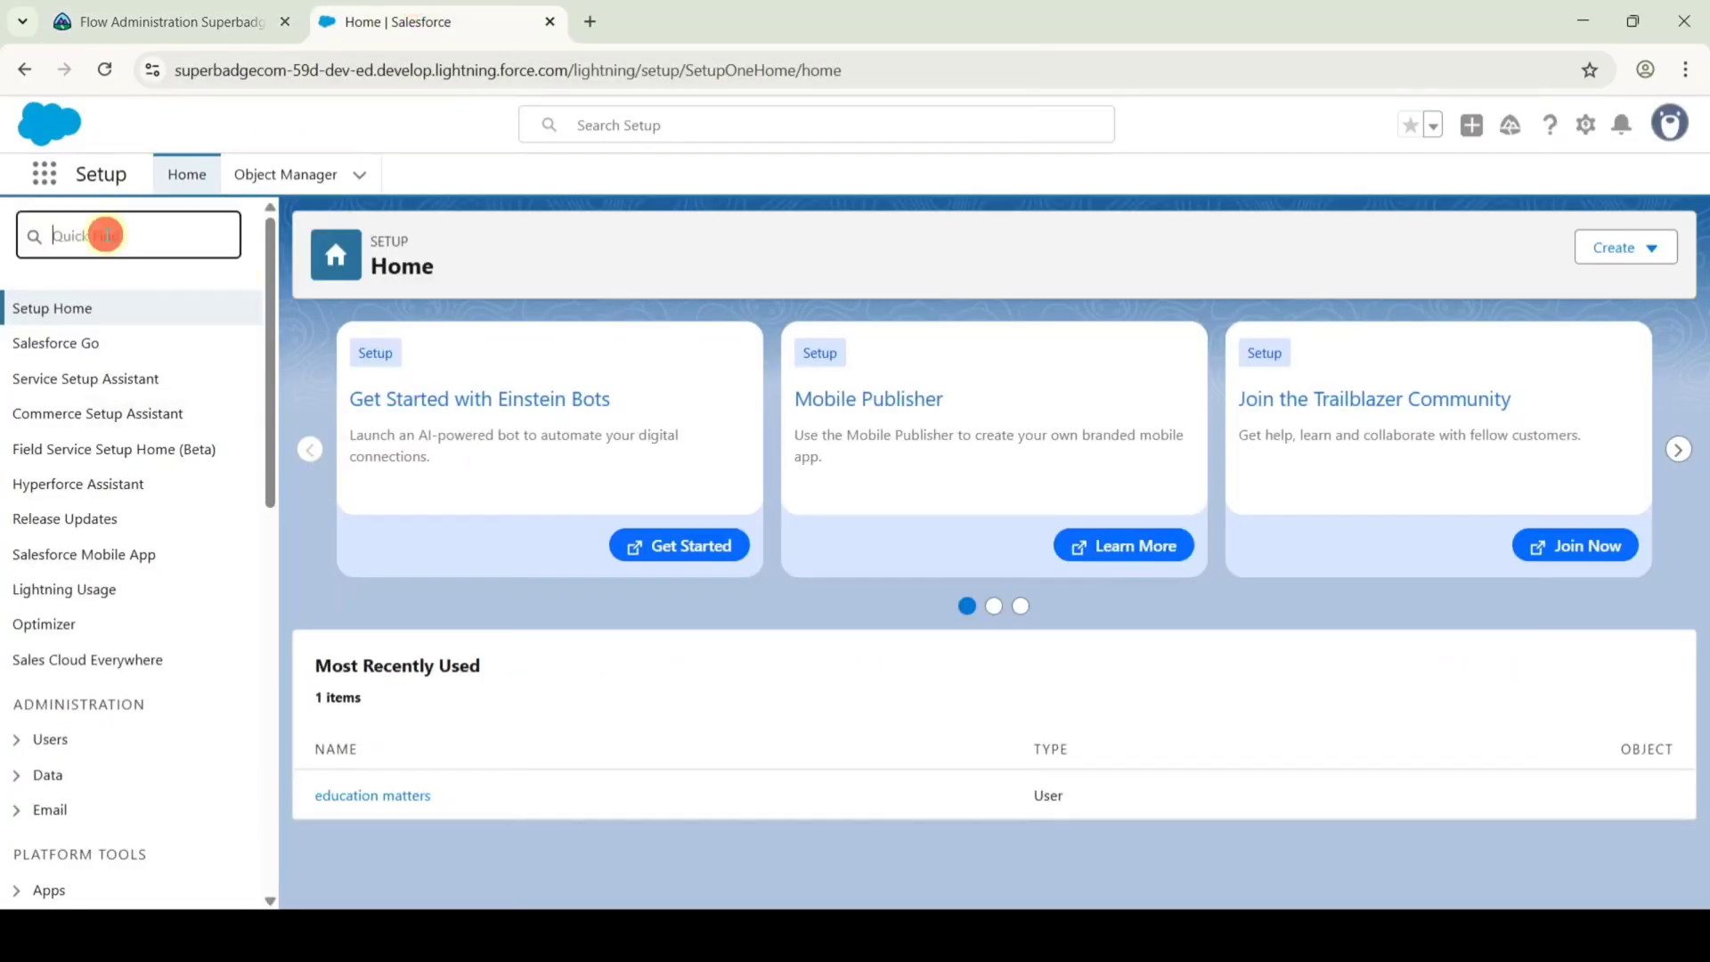
type("flow")
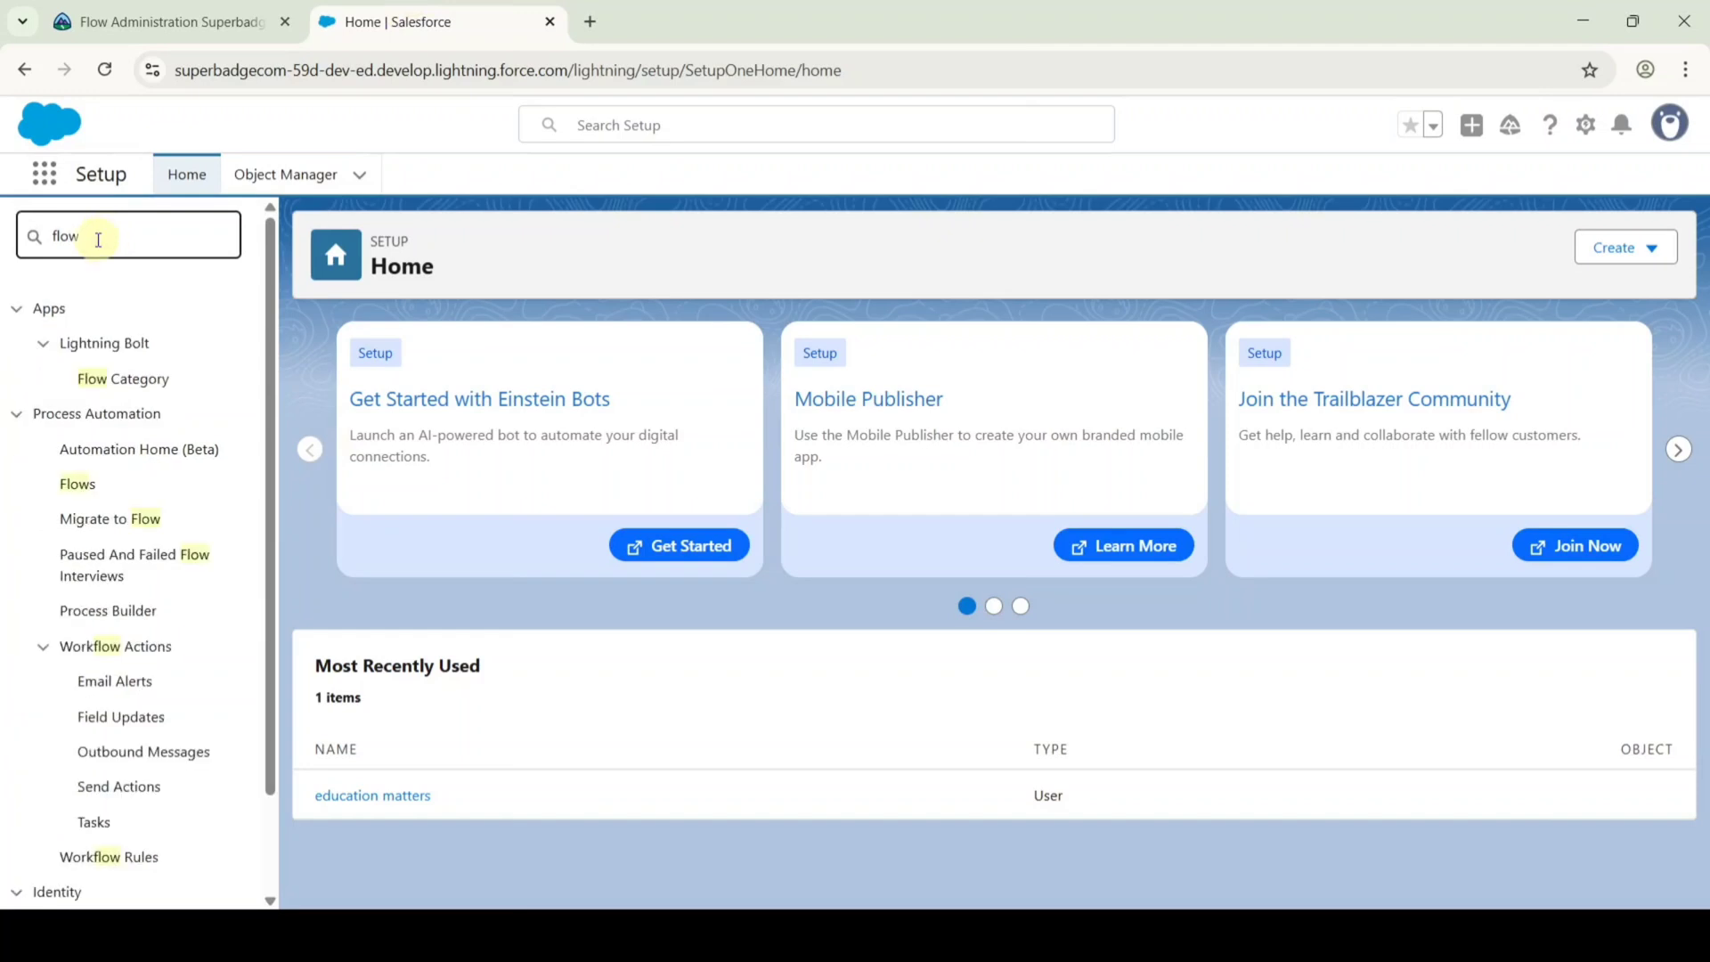
left_click(74, 490)
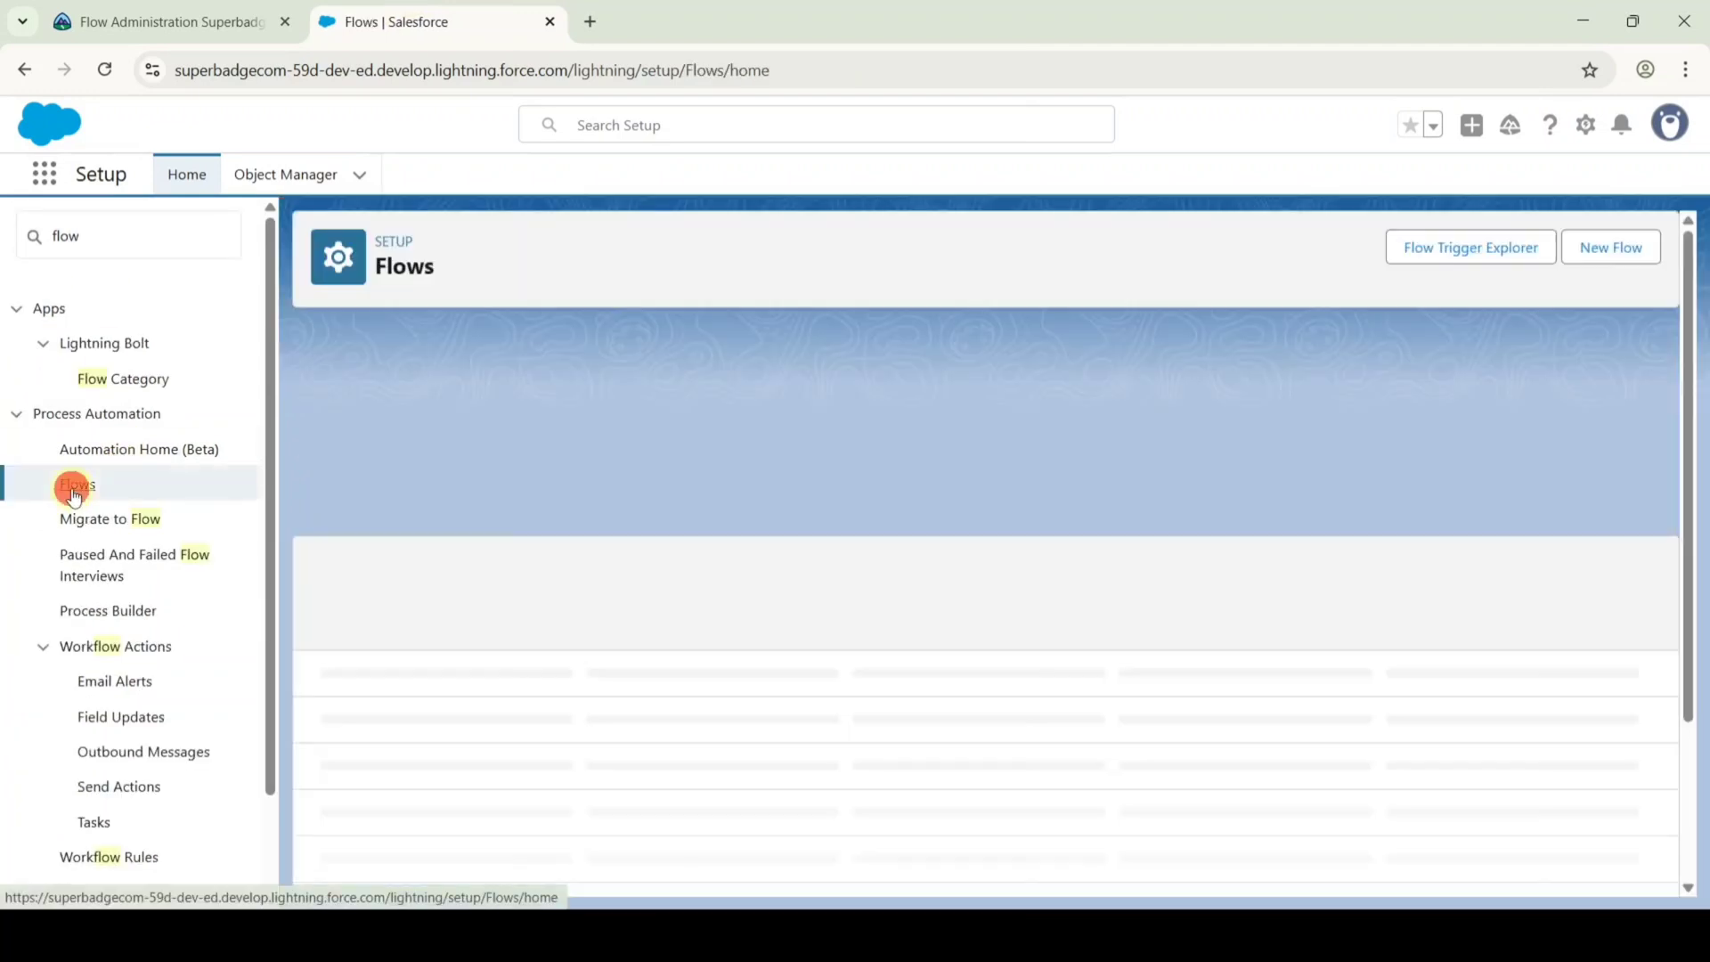
Open the VIPCheckboxAdd100 flow from the All Flows list in Flow Builder.
scroll(712, 520, "down", 10)
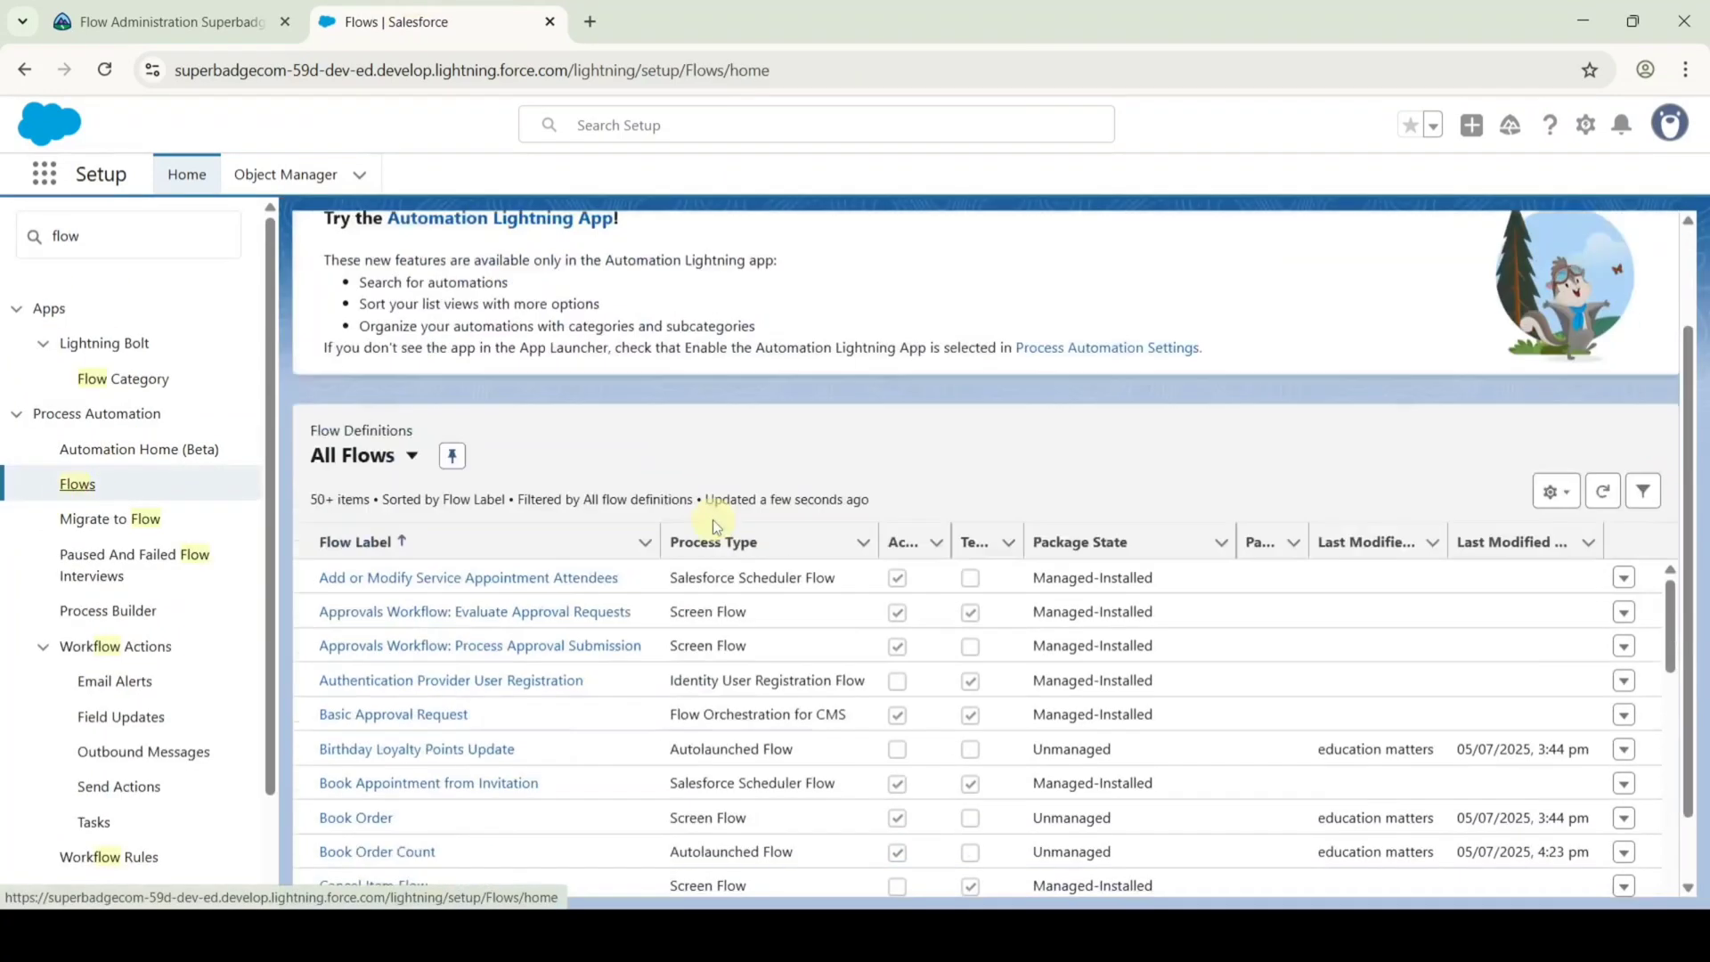
scroll(635, 670, "down", 15)
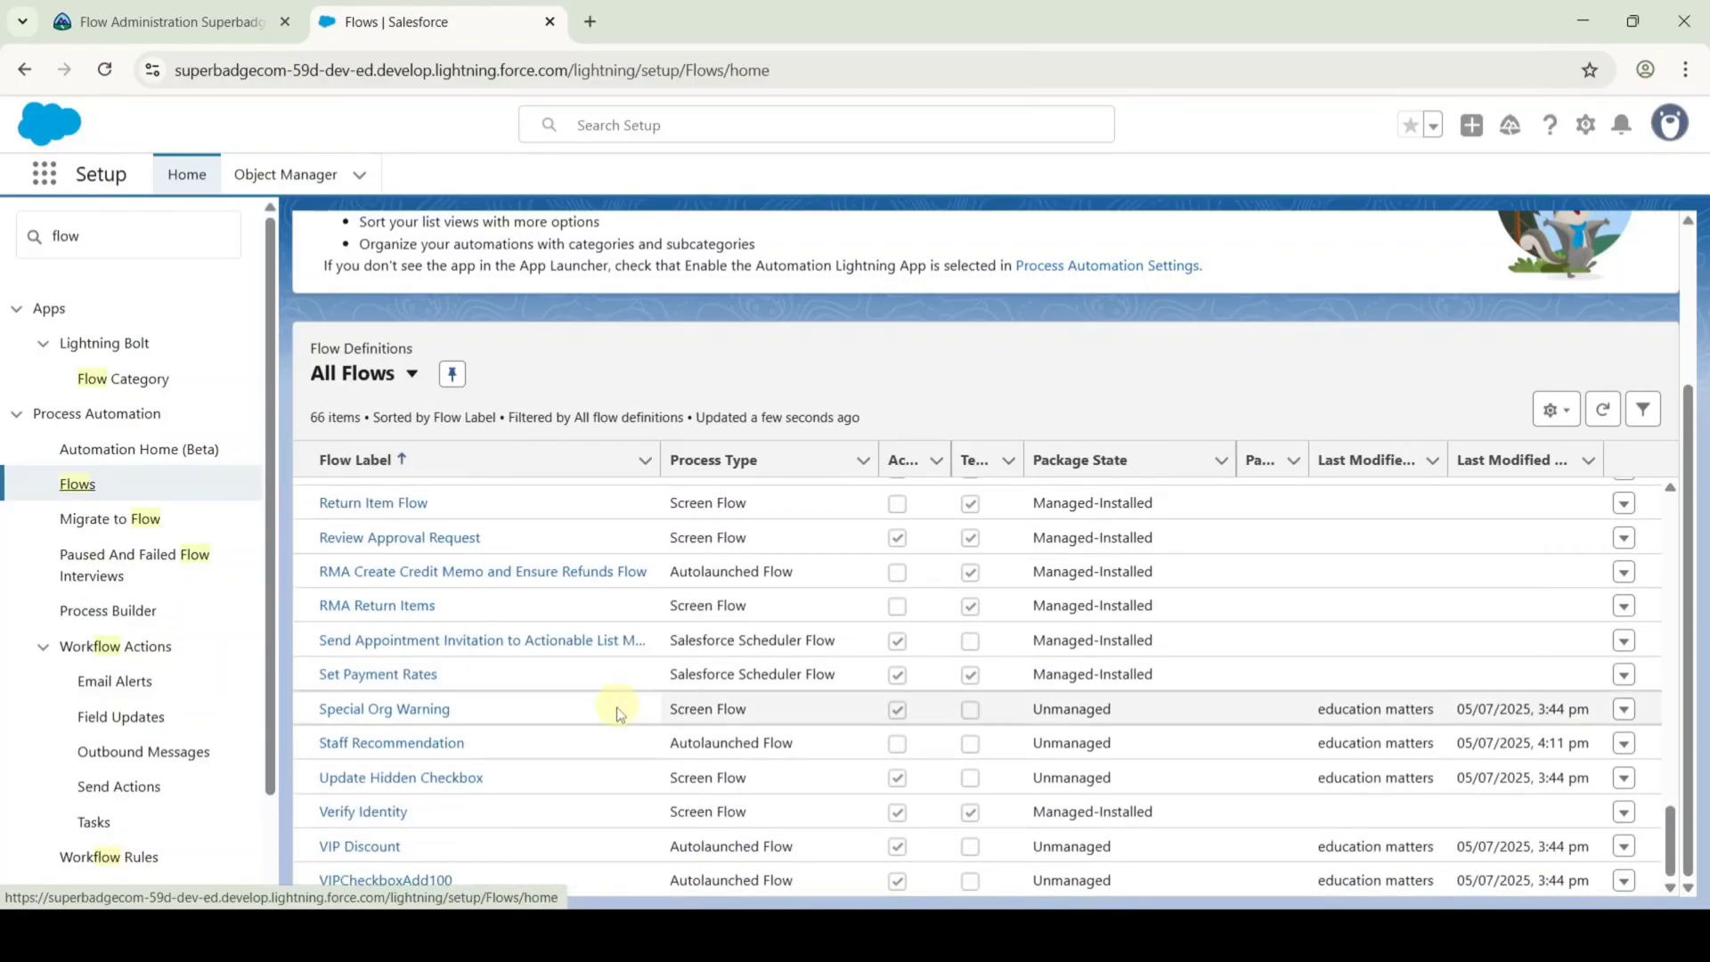
left_click(373, 884)
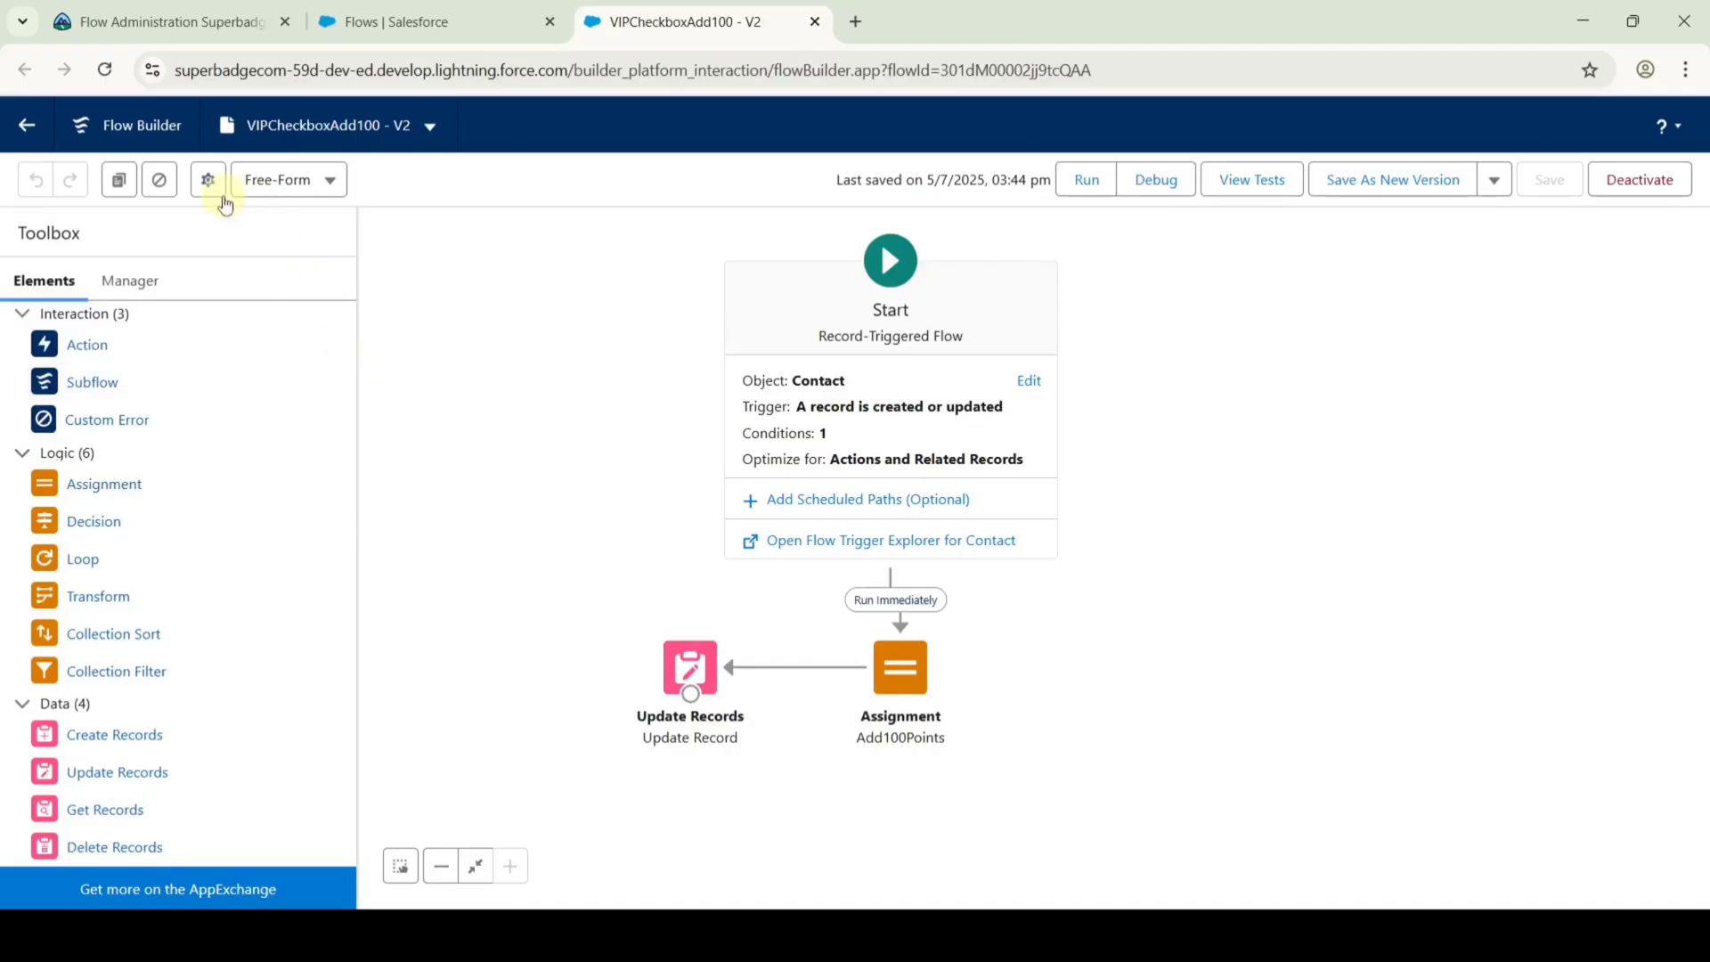
Set the VIPCheckboxAdd100 flow's Trigger Order to 1 in its advanced properties and save it as a new version.
left_click(209, 182)
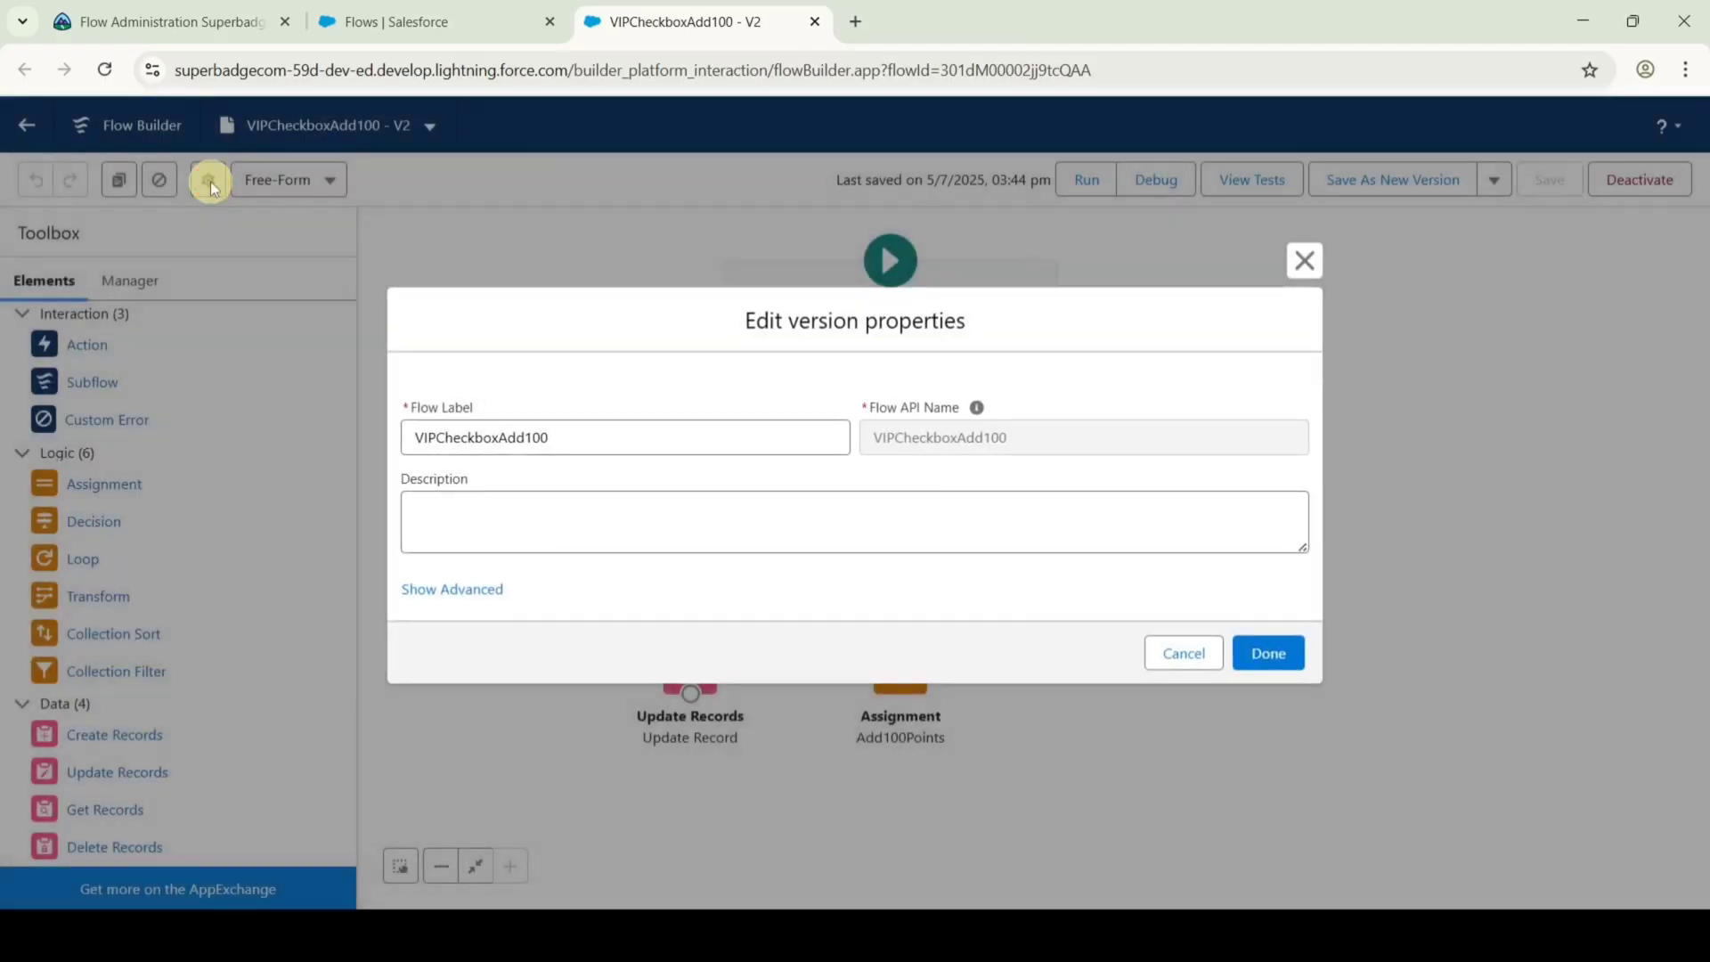
left_click(450, 592)
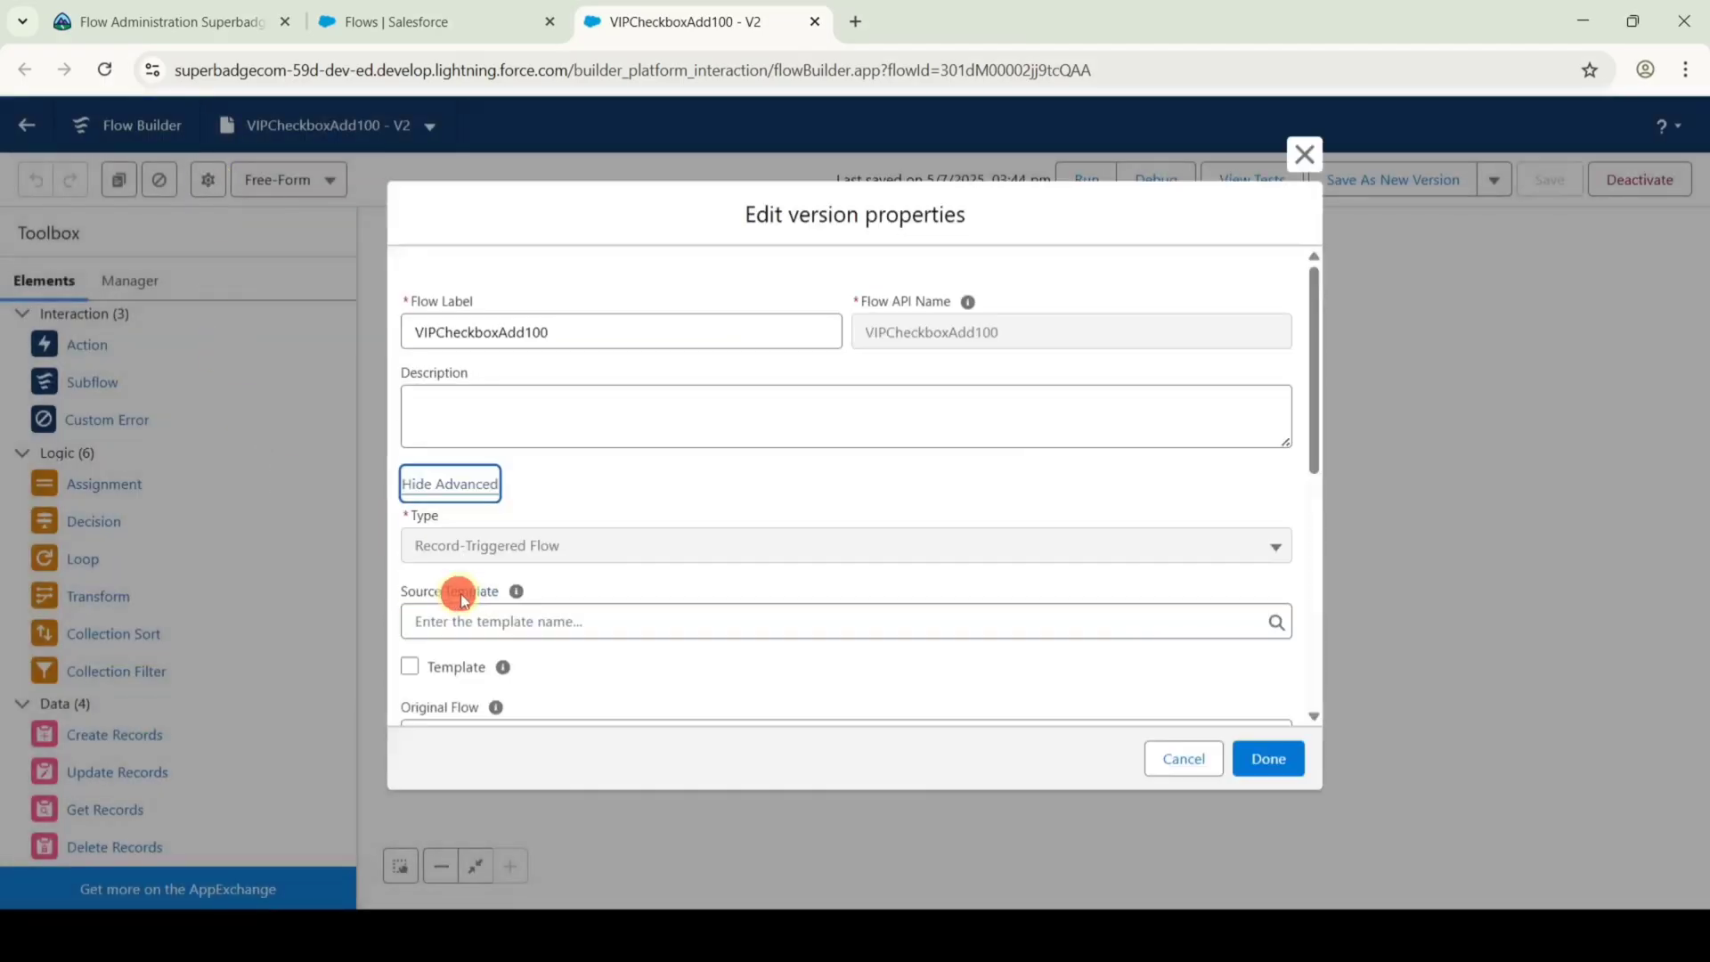
scroll(616, 515, "down", 4)
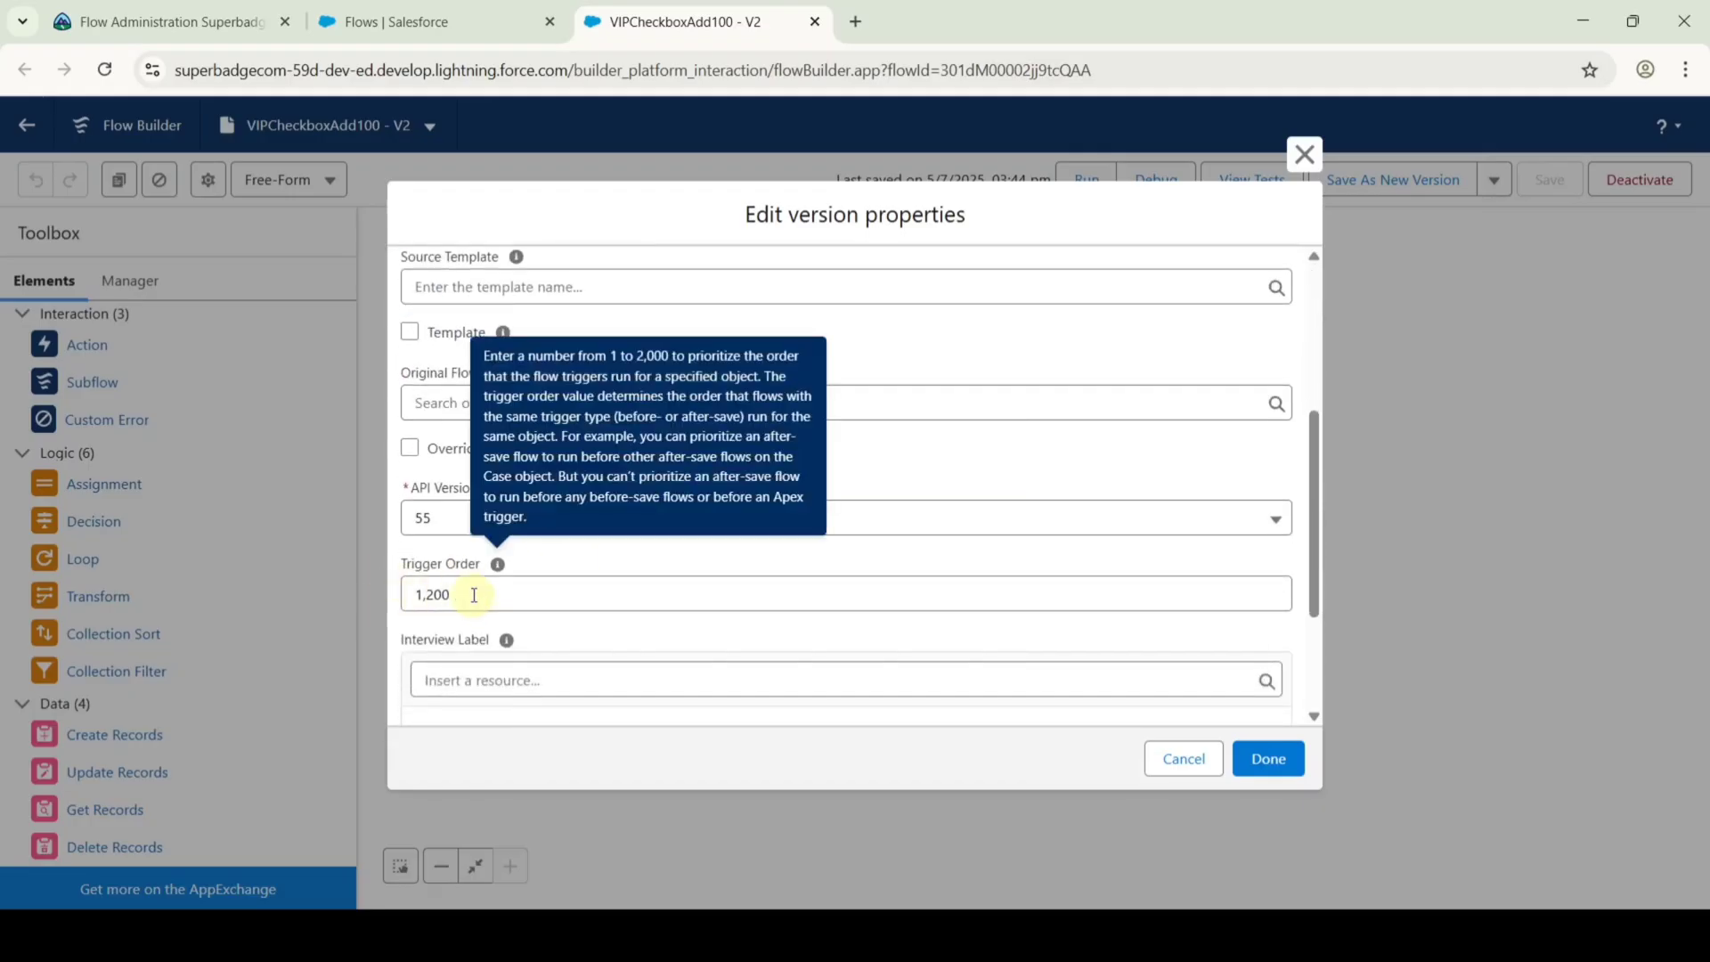
left_click(474, 595)
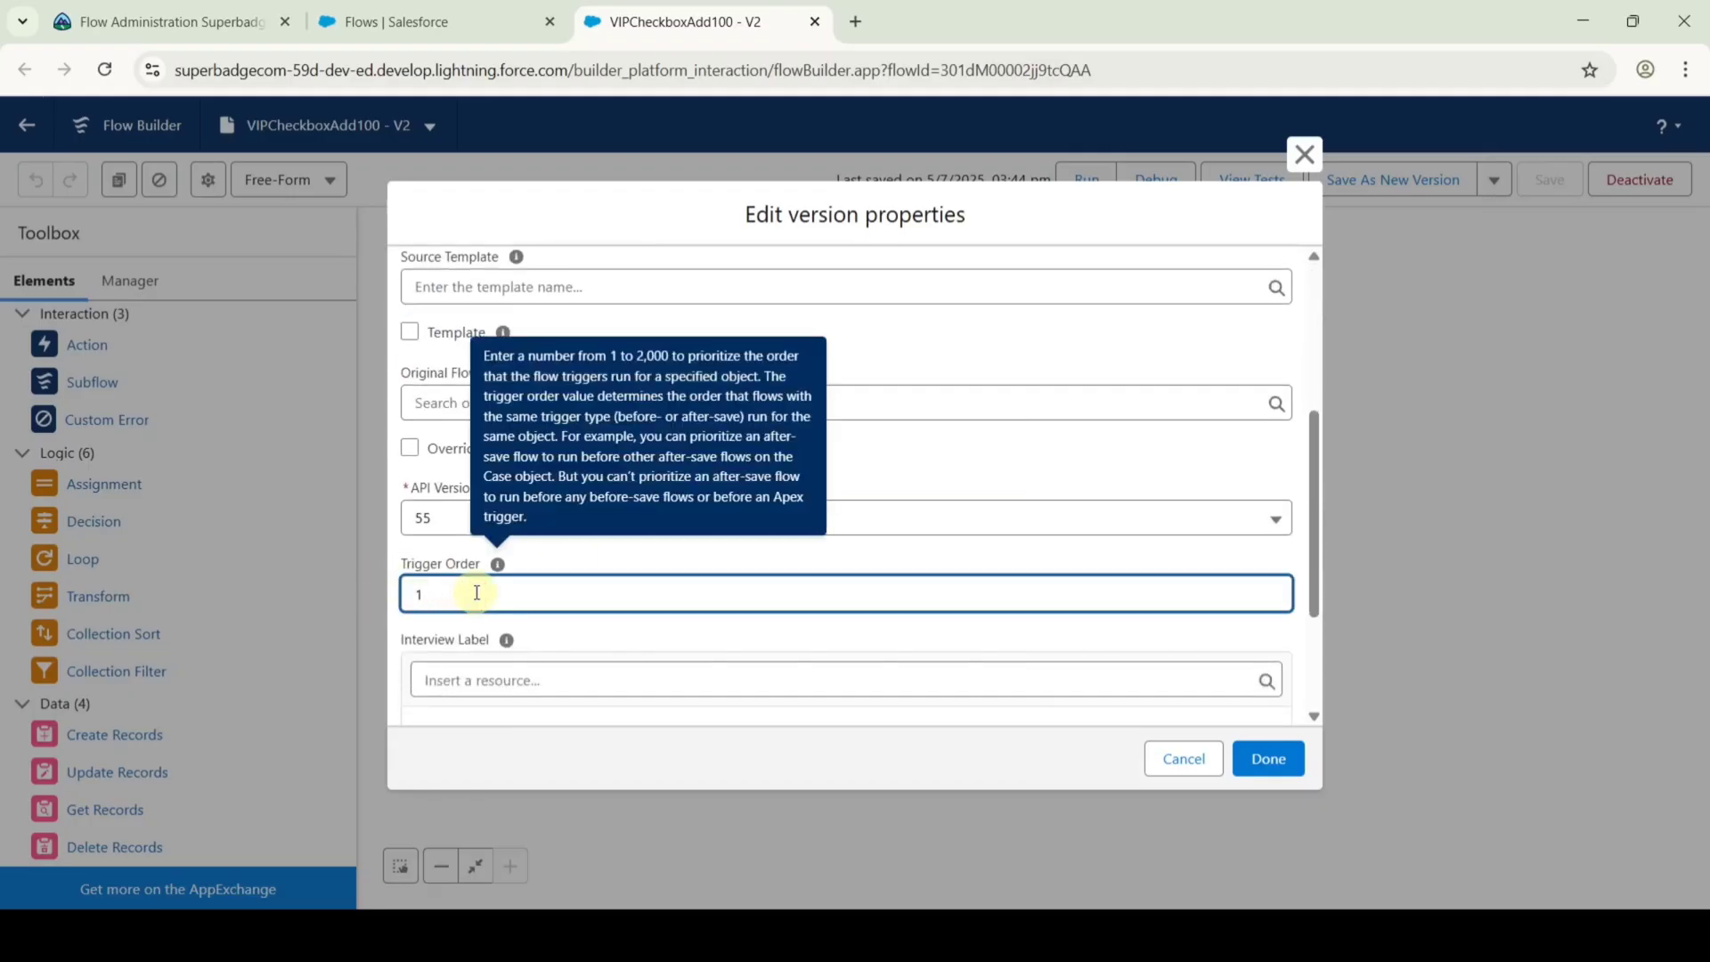
left_click(1275, 756)
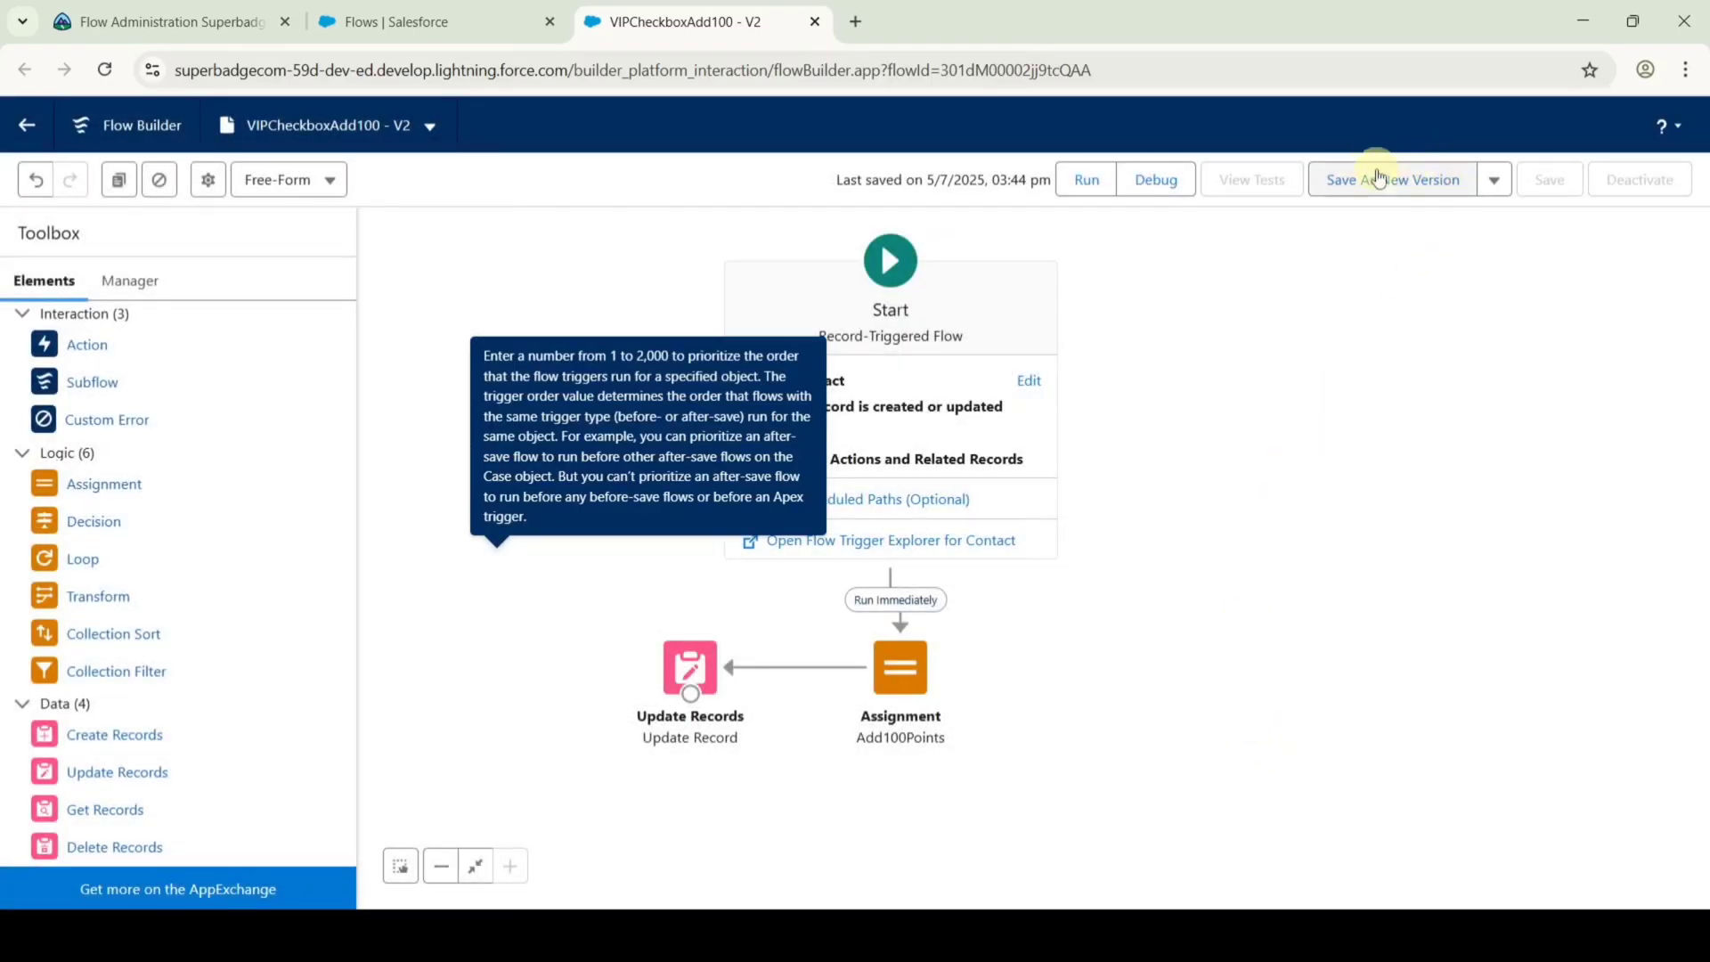
left_click(1421, 185)
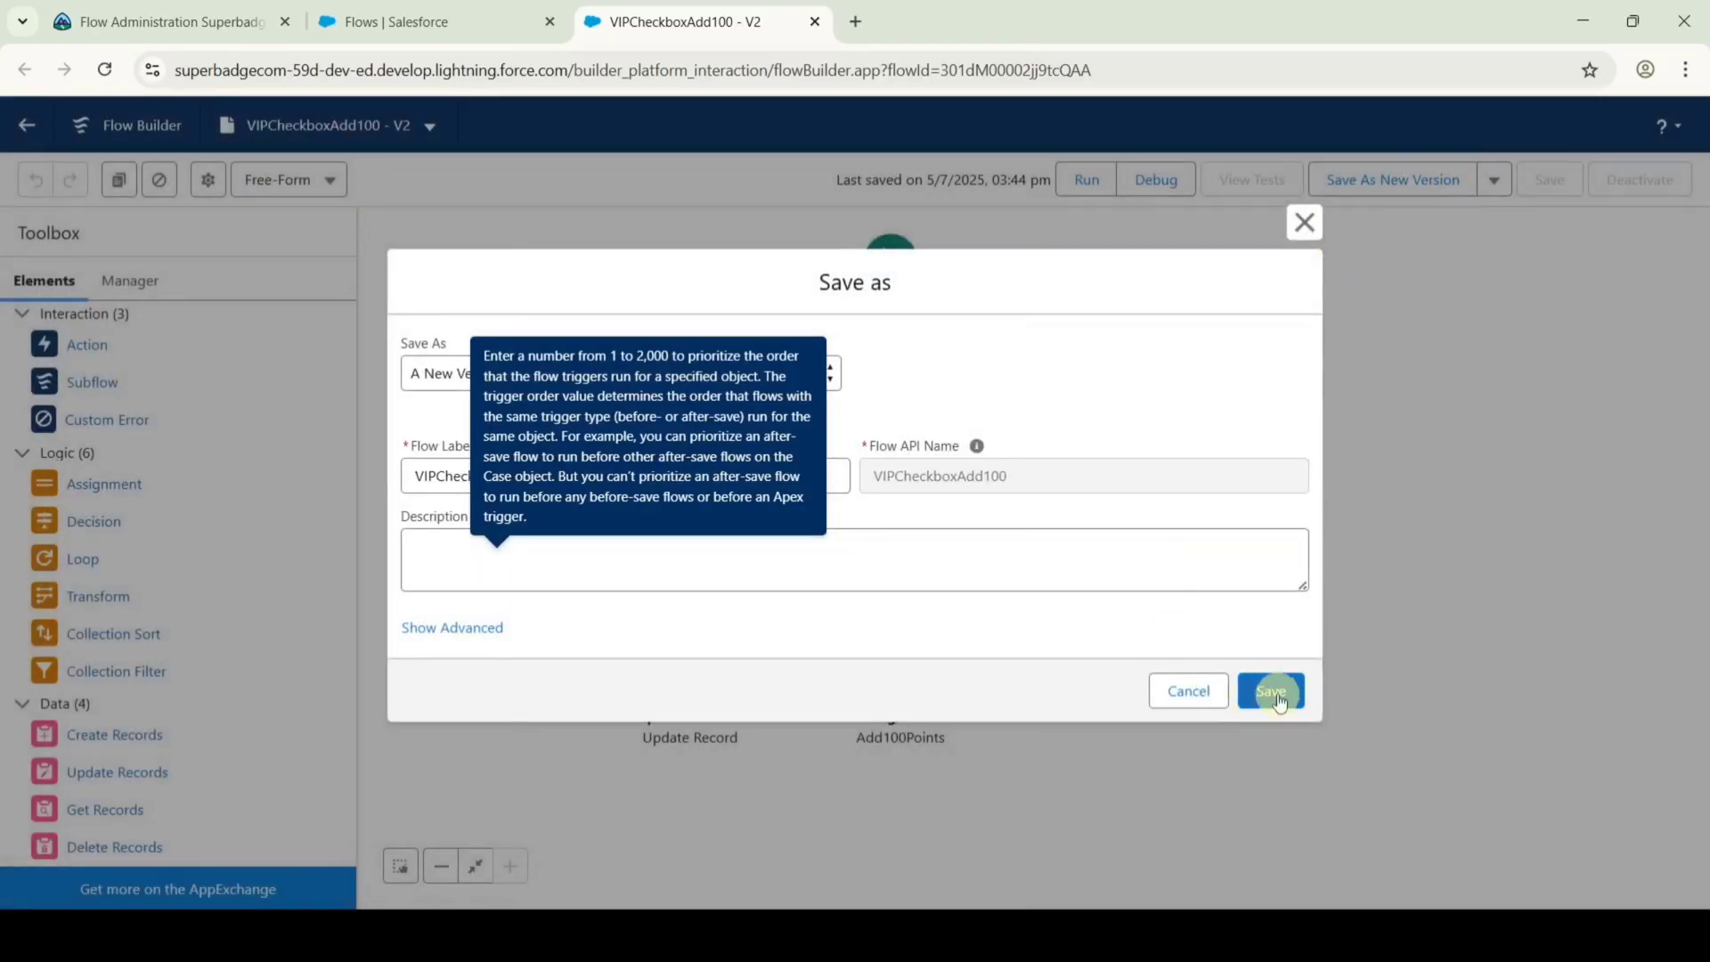
left_click(1273, 687)
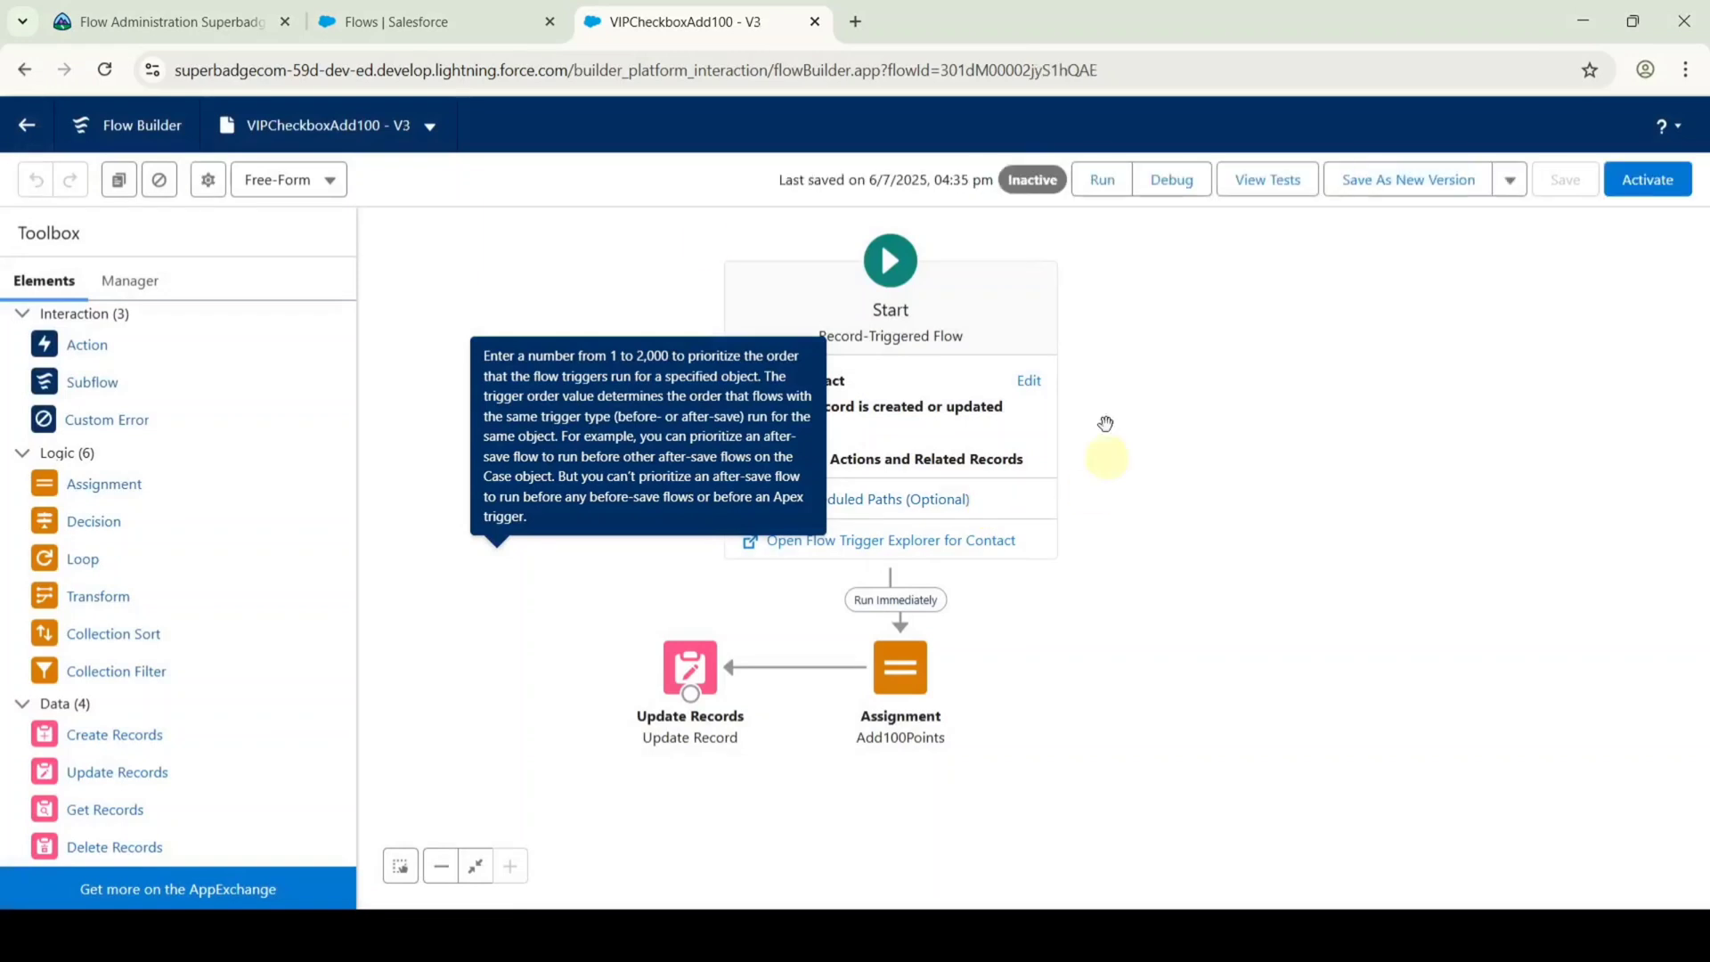
Set the VIP Discount flow's Trigger Order to 2 in its advanced properties and save it as a new version.
left_click(478, 20)
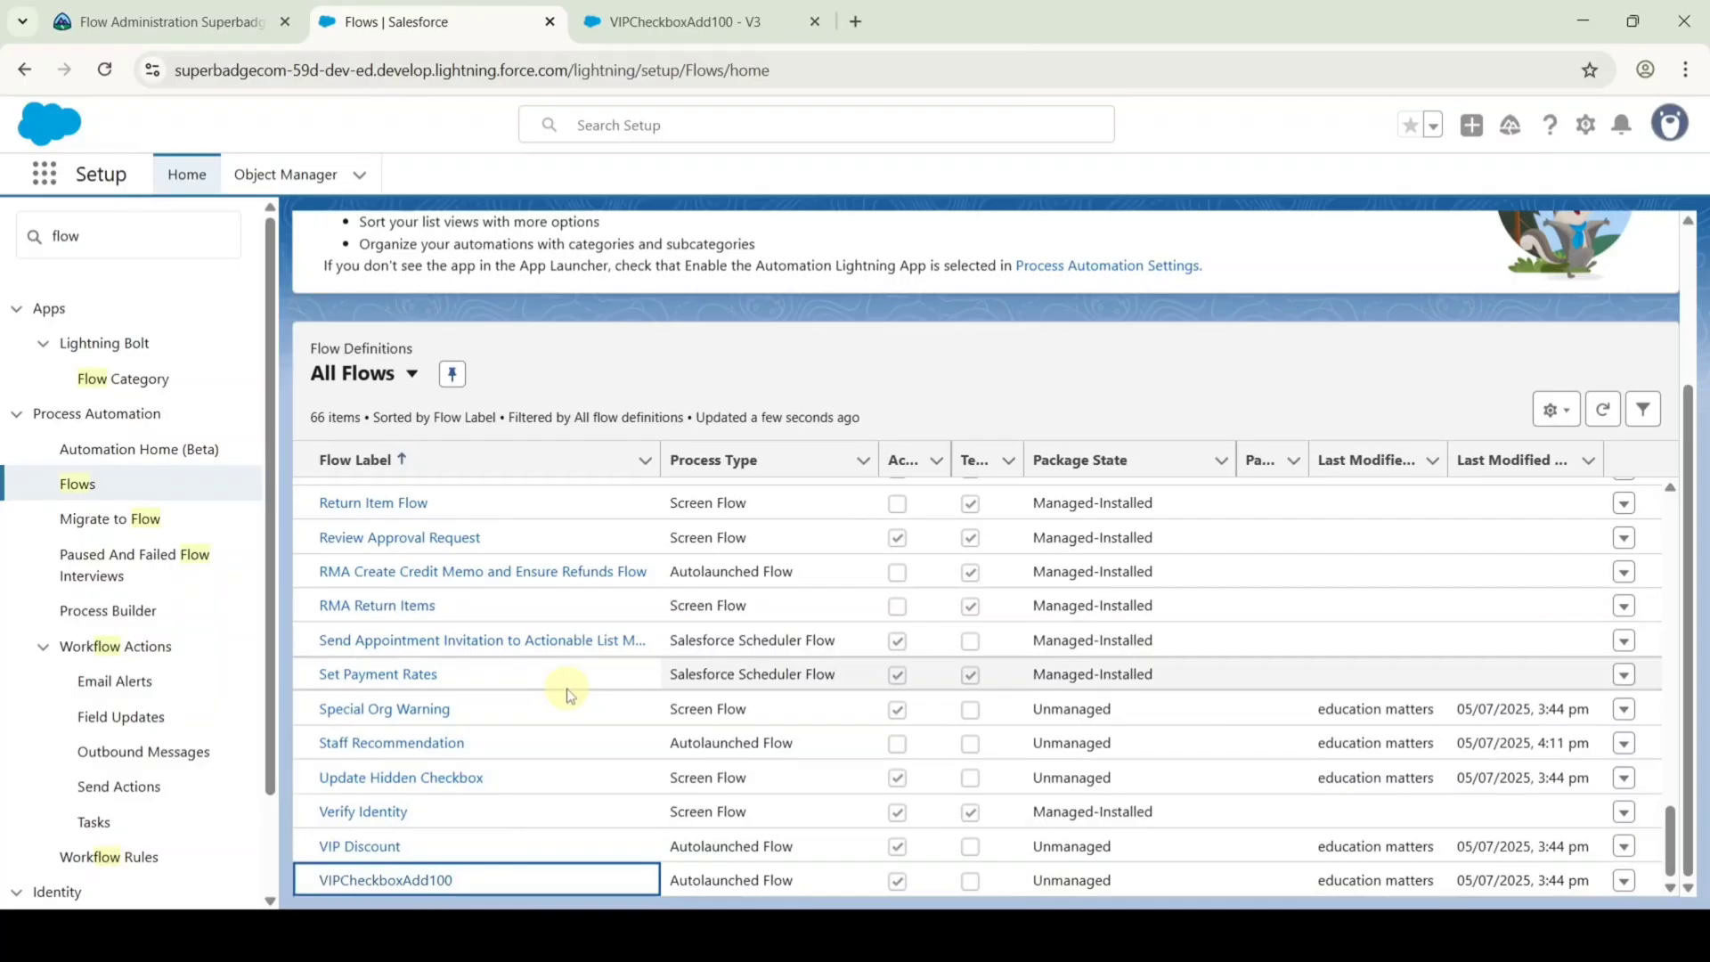
left_click(362, 847)
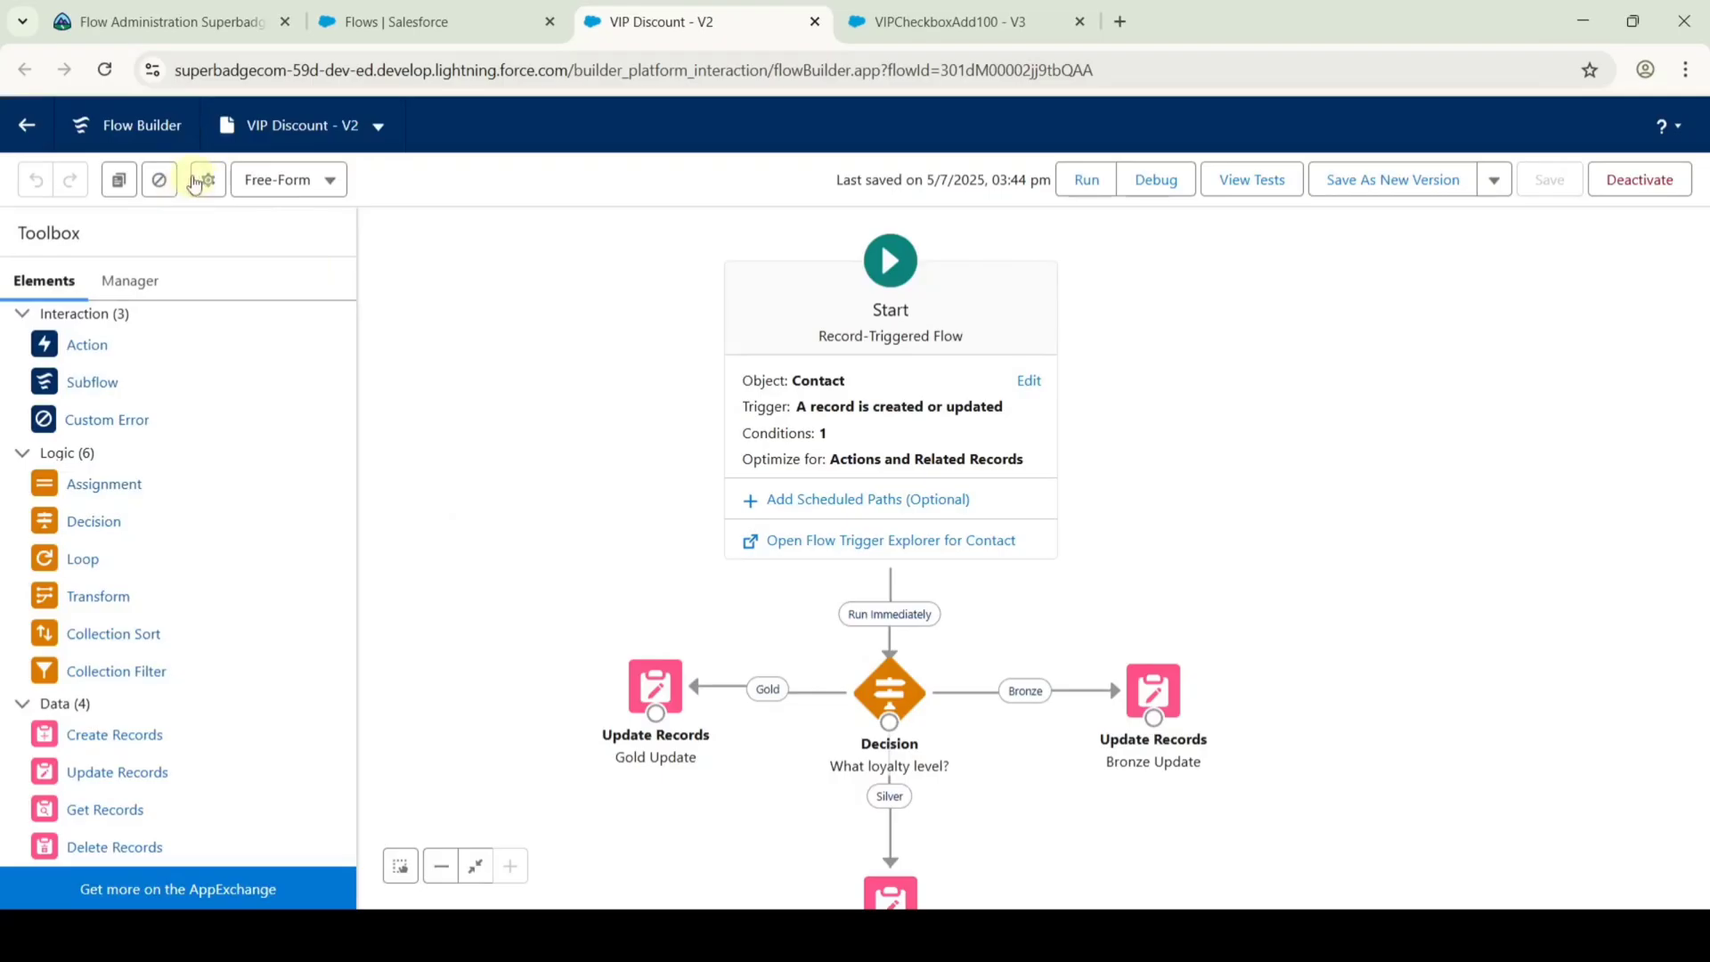
left_click(199, 181)
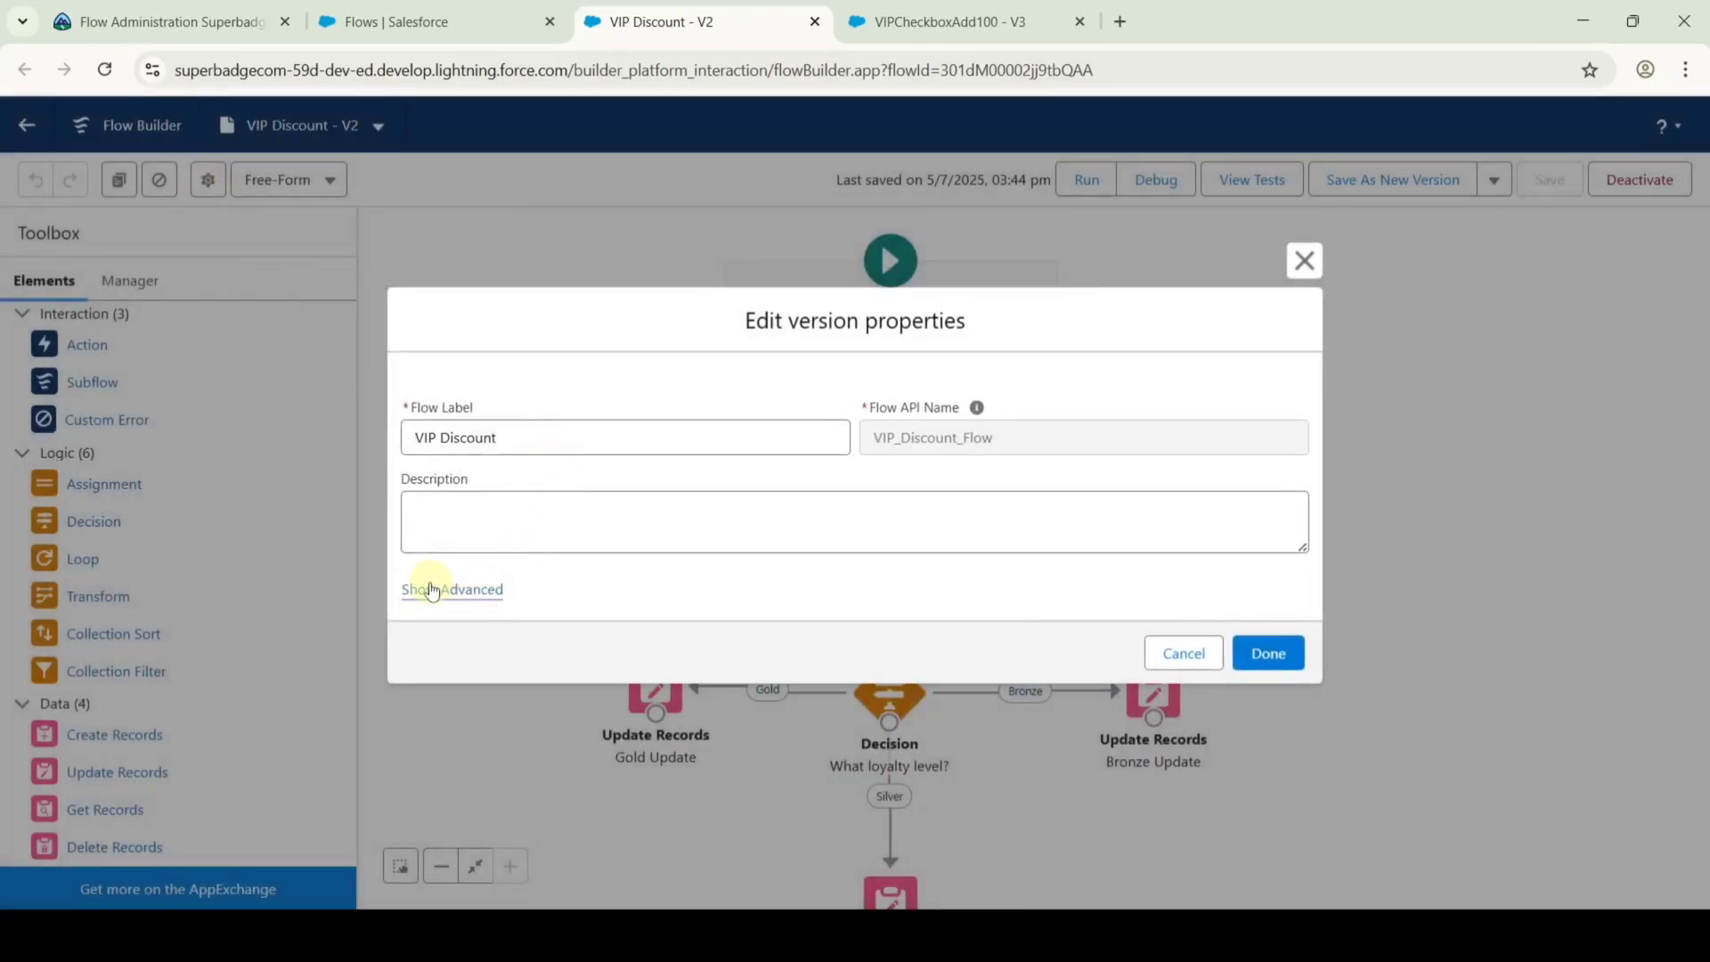
left_click(479, 588)
scroll(698, 473, "down", 3)
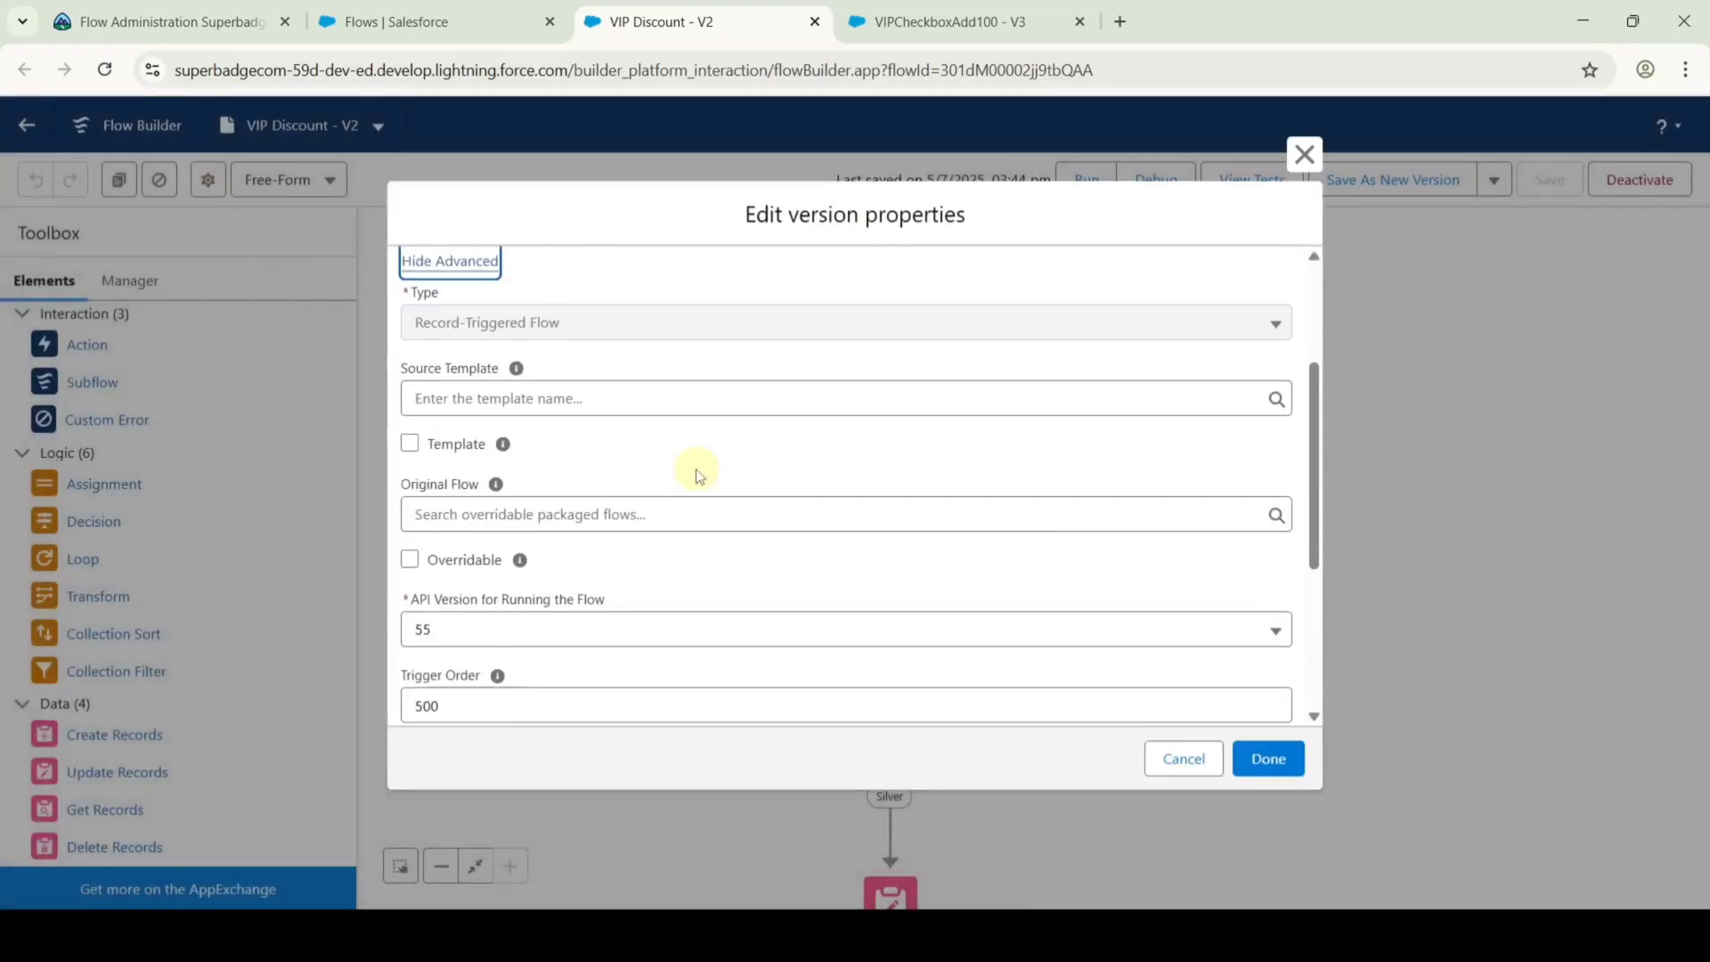
scroll(624, 517, "down", 1)
left_click_drag(464, 595, 389, 598)
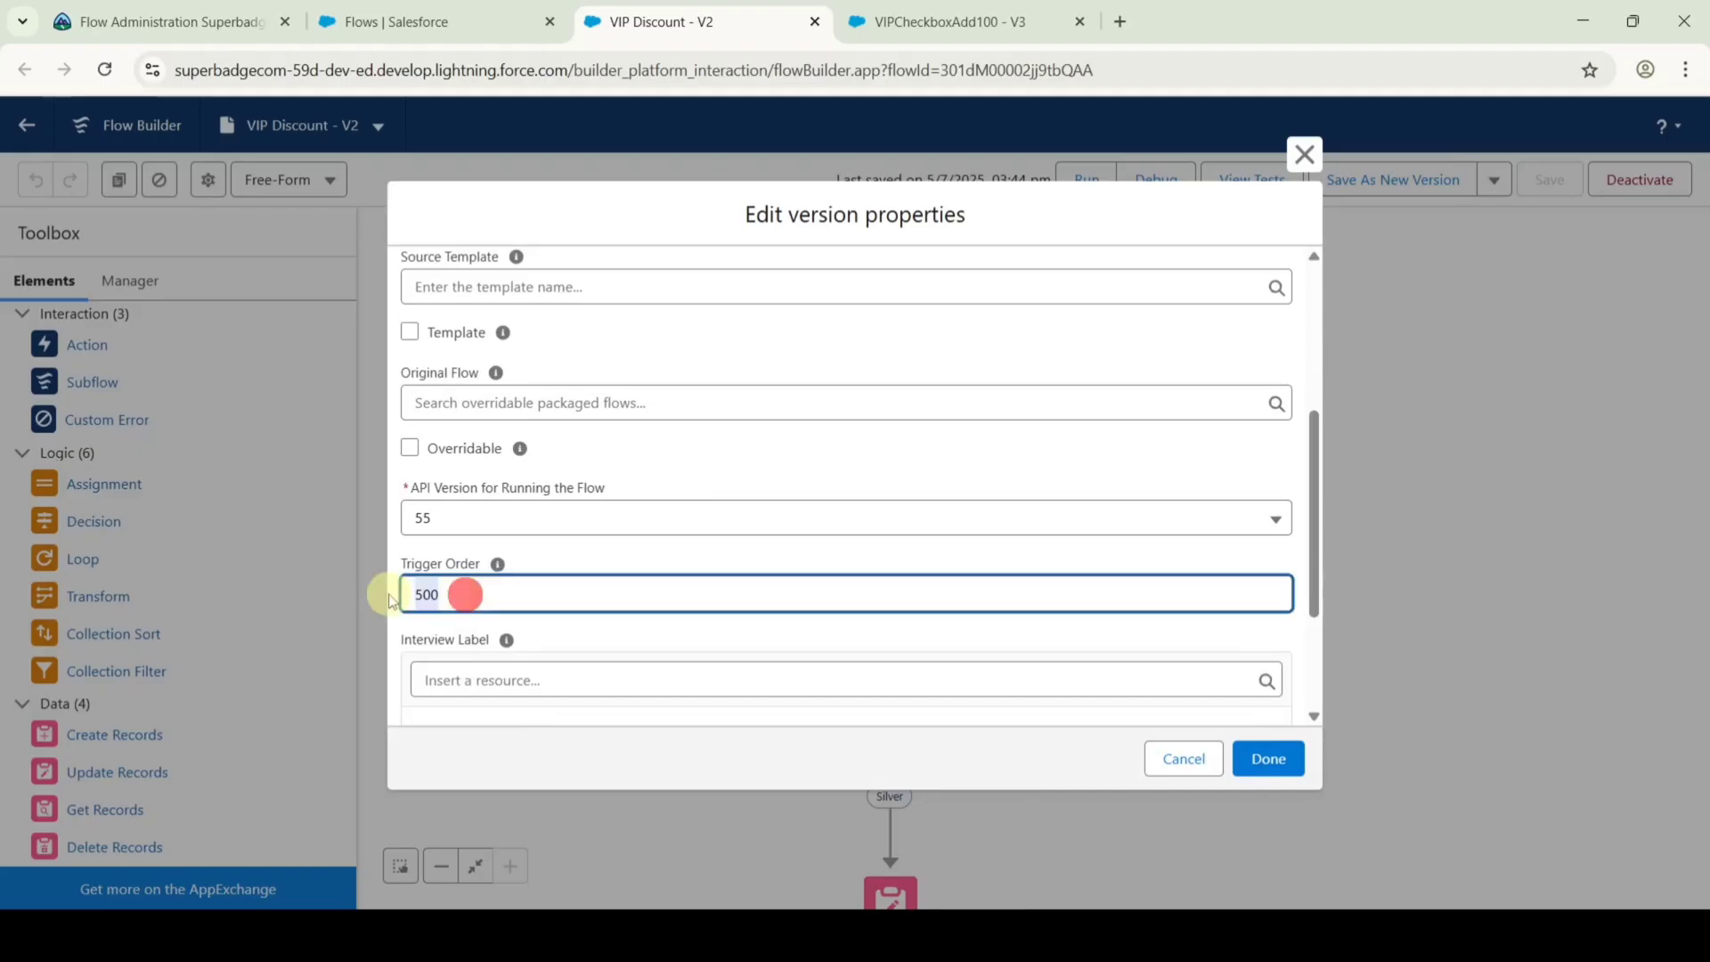
type("2")
left_click(1270, 758)
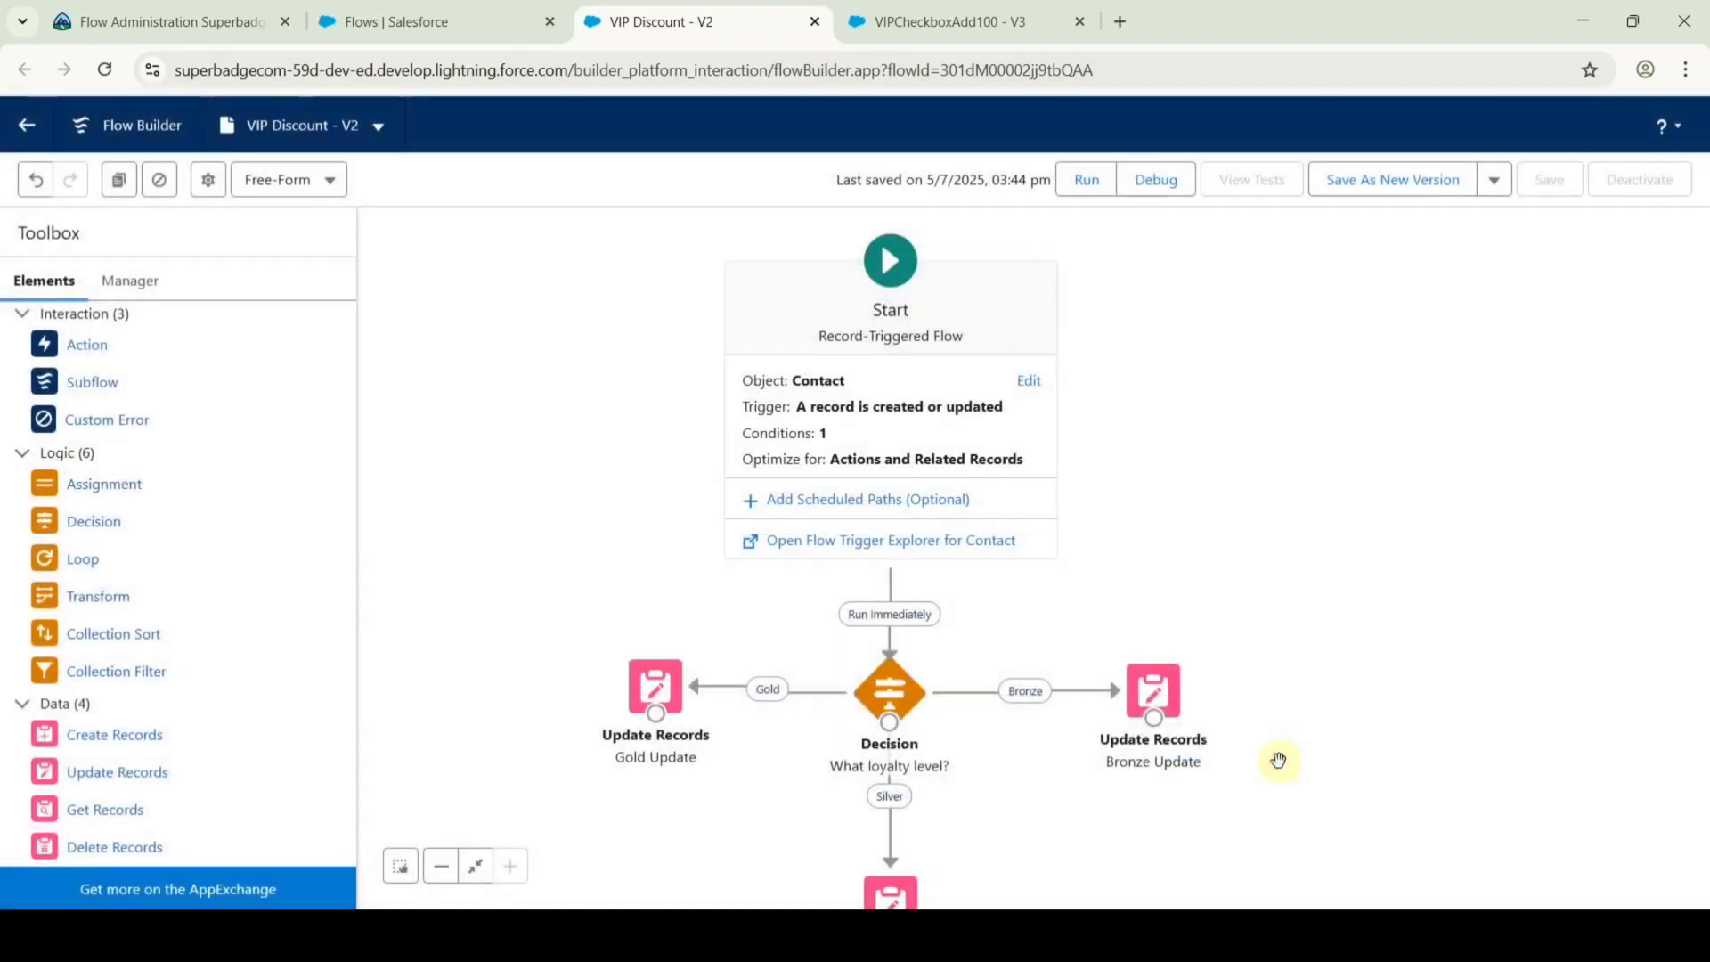
left_click(1423, 178)
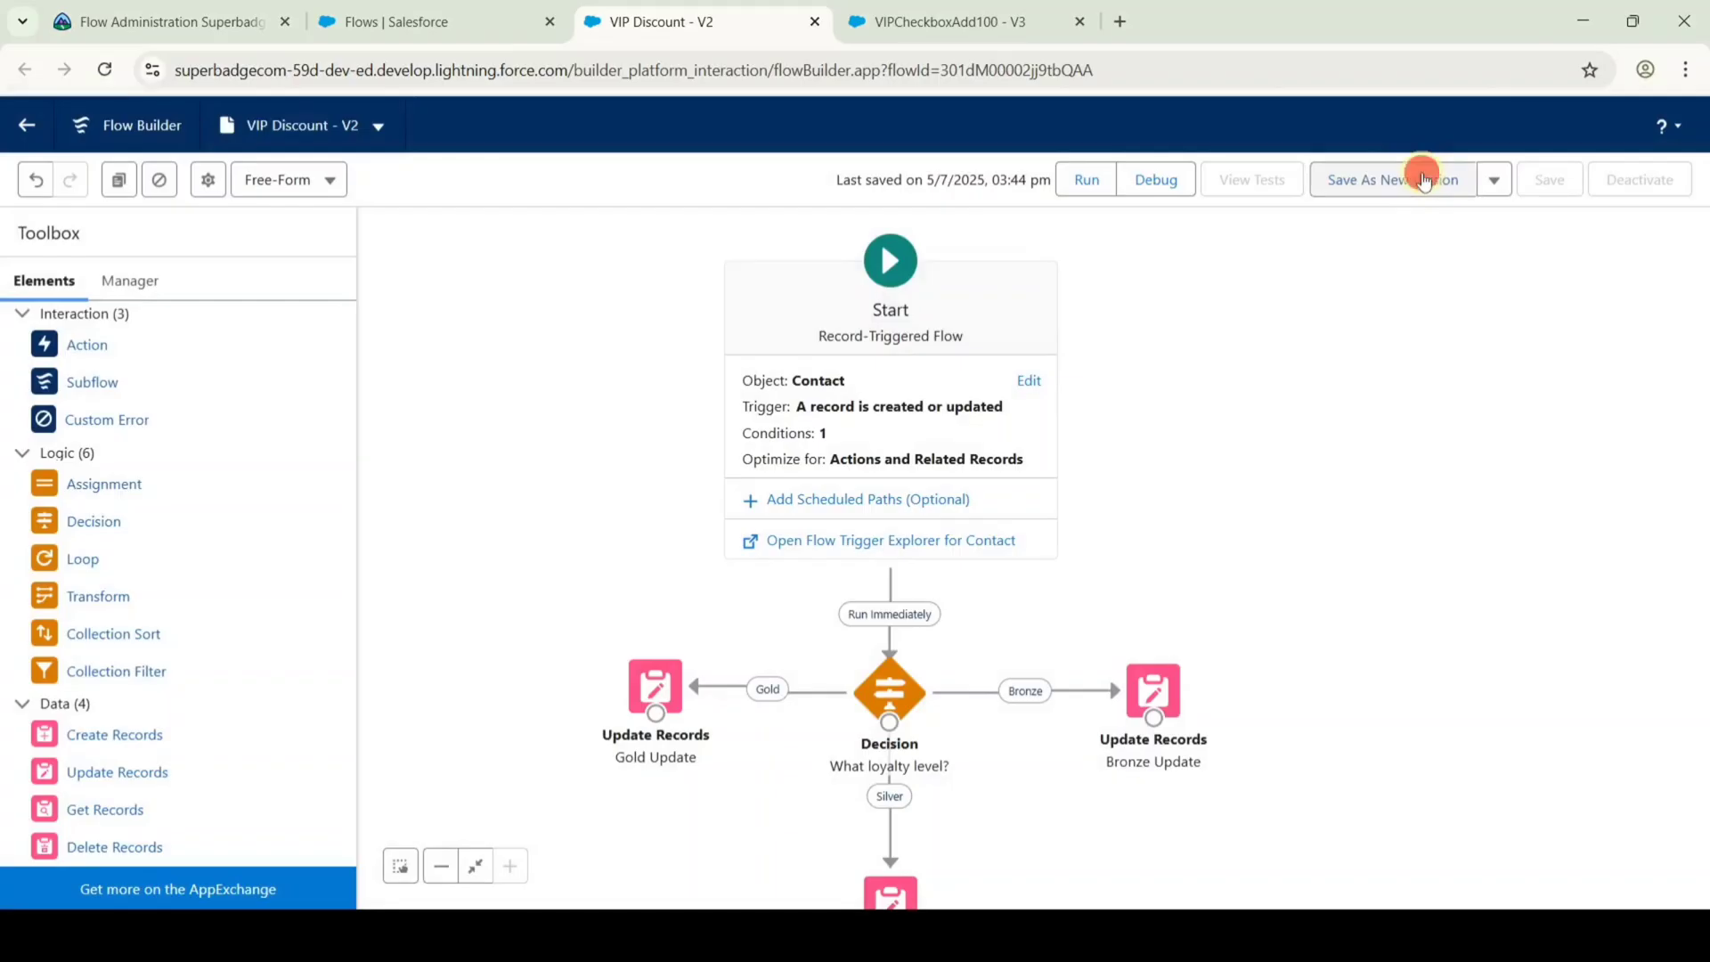
left_click(1277, 699)
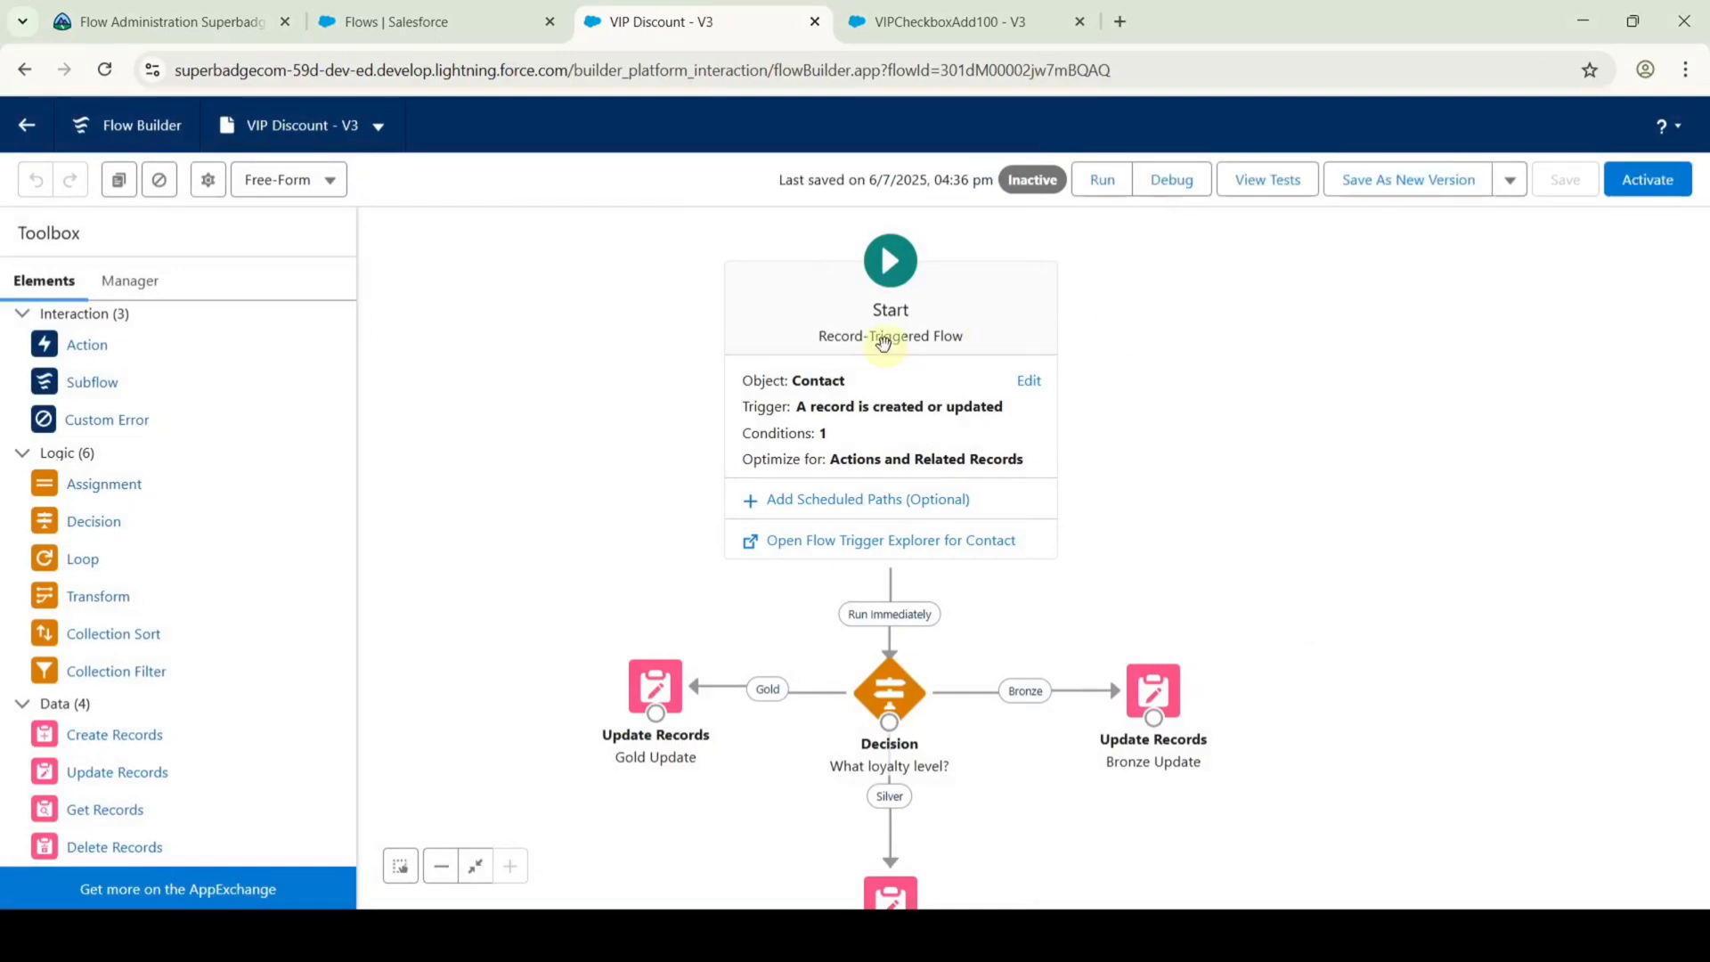
Open the details and versions of the Update Hidden Checkbox flow from the All Flows list.
left_click(481, 20)
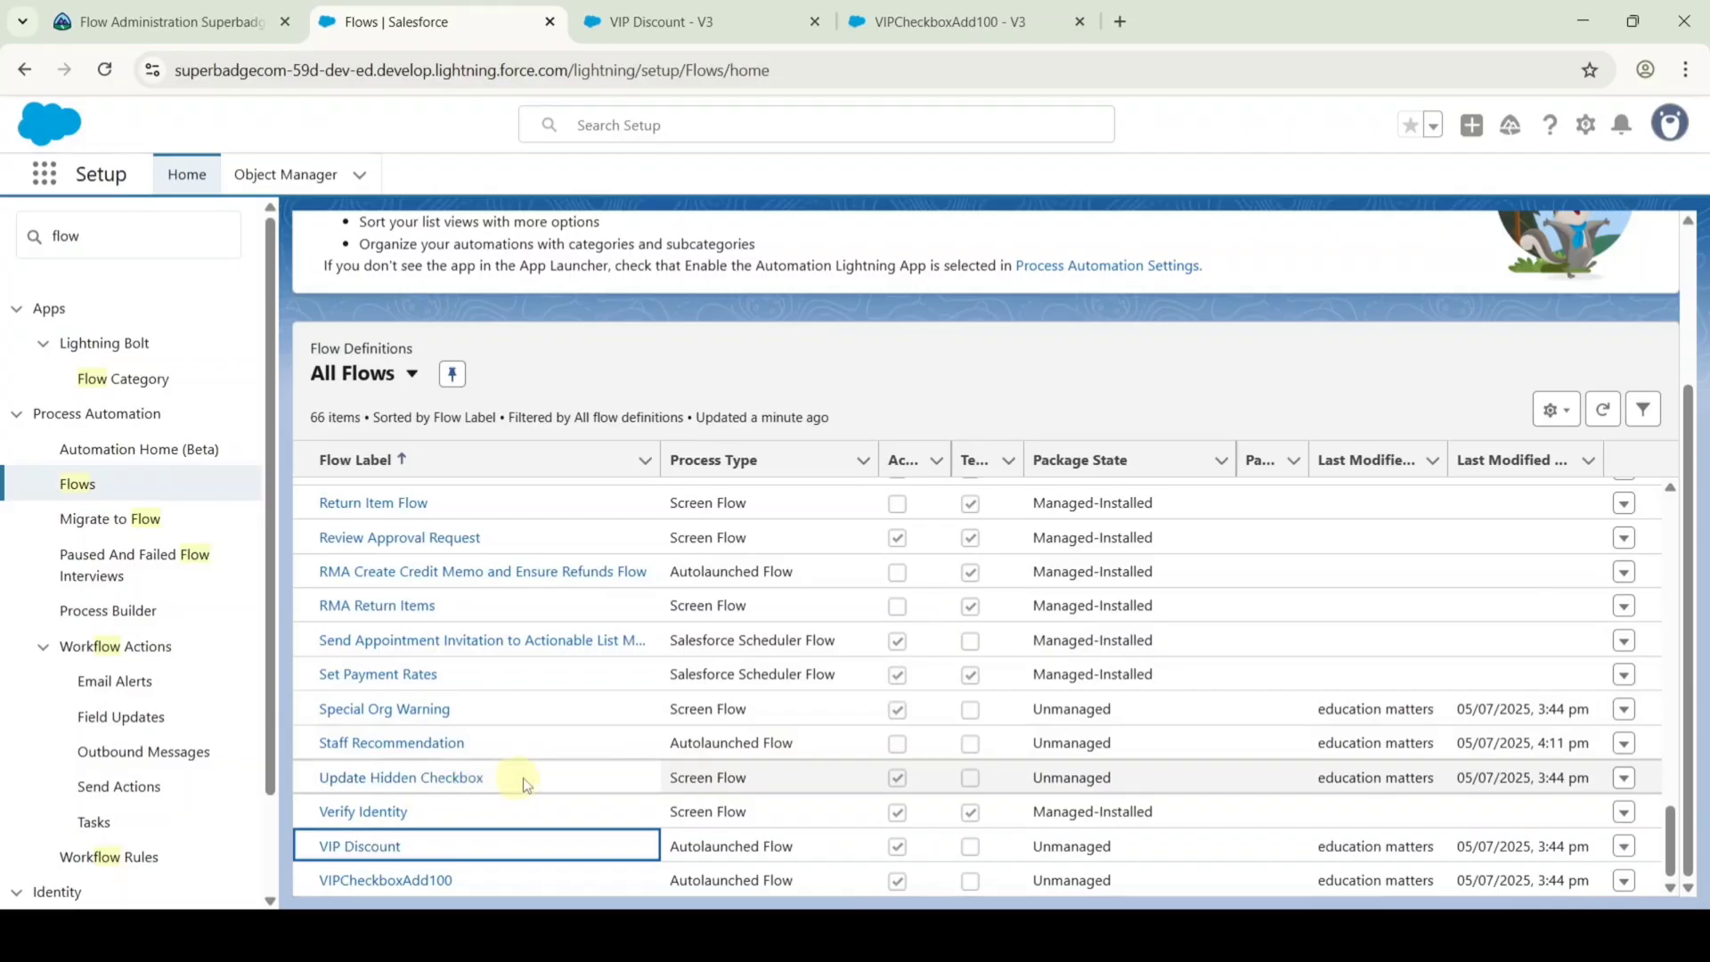
left_click(1625, 779)
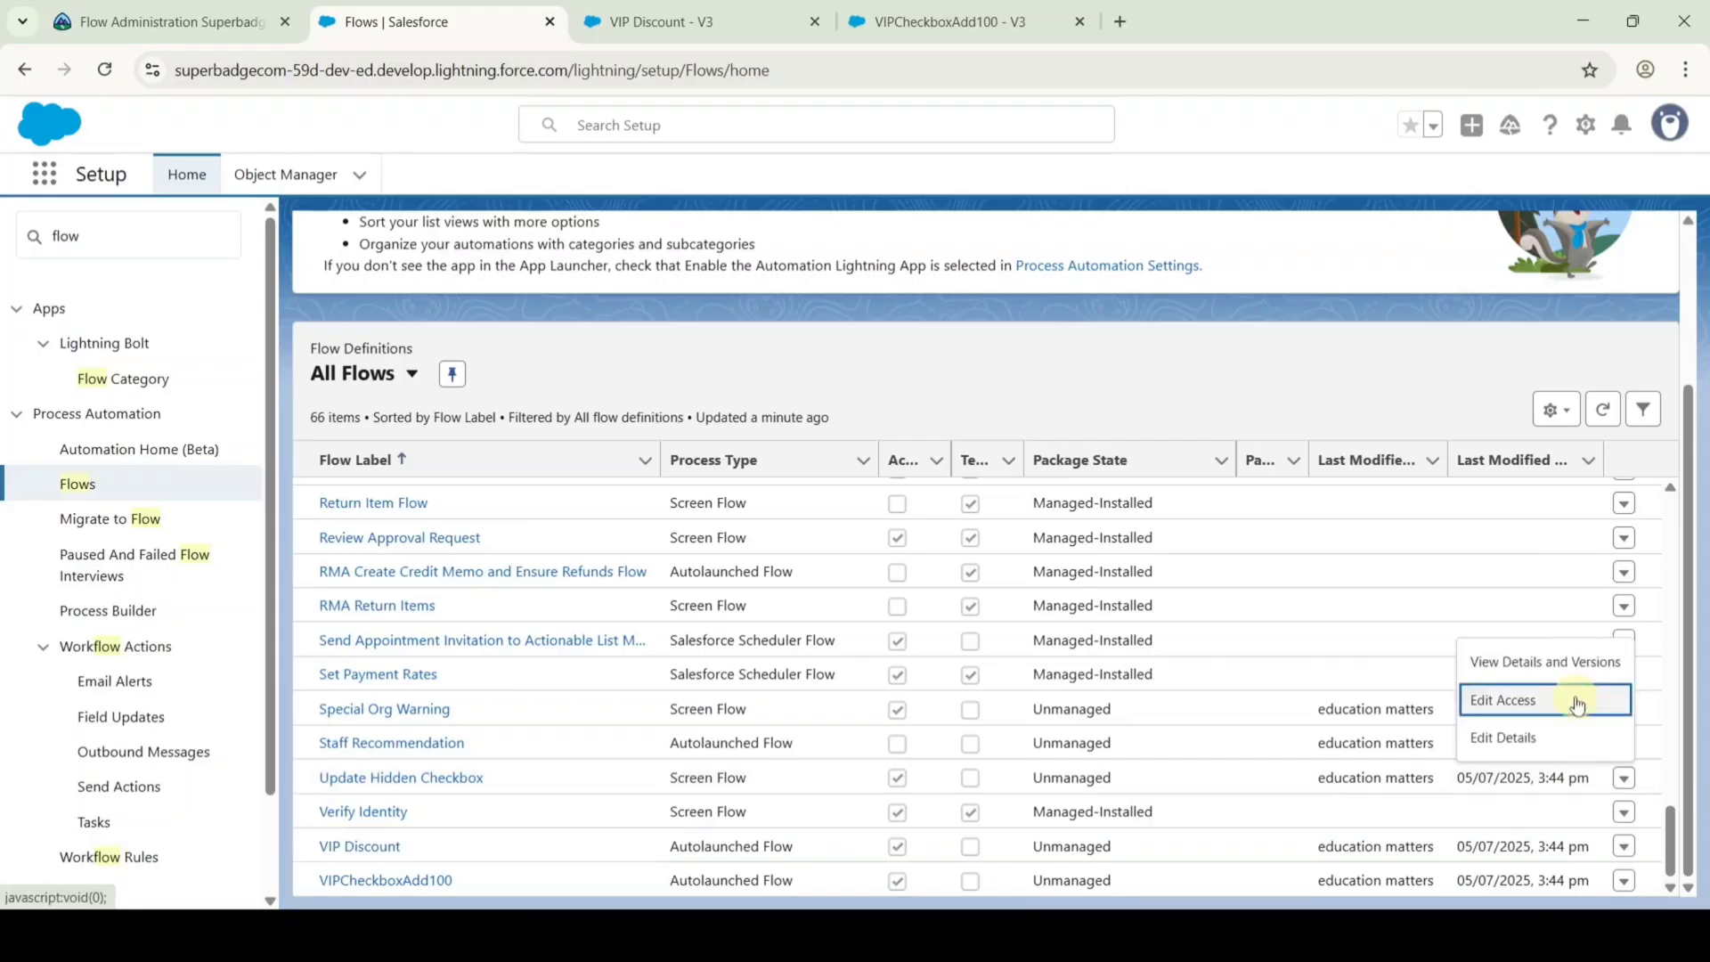
left_click(1526, 663)
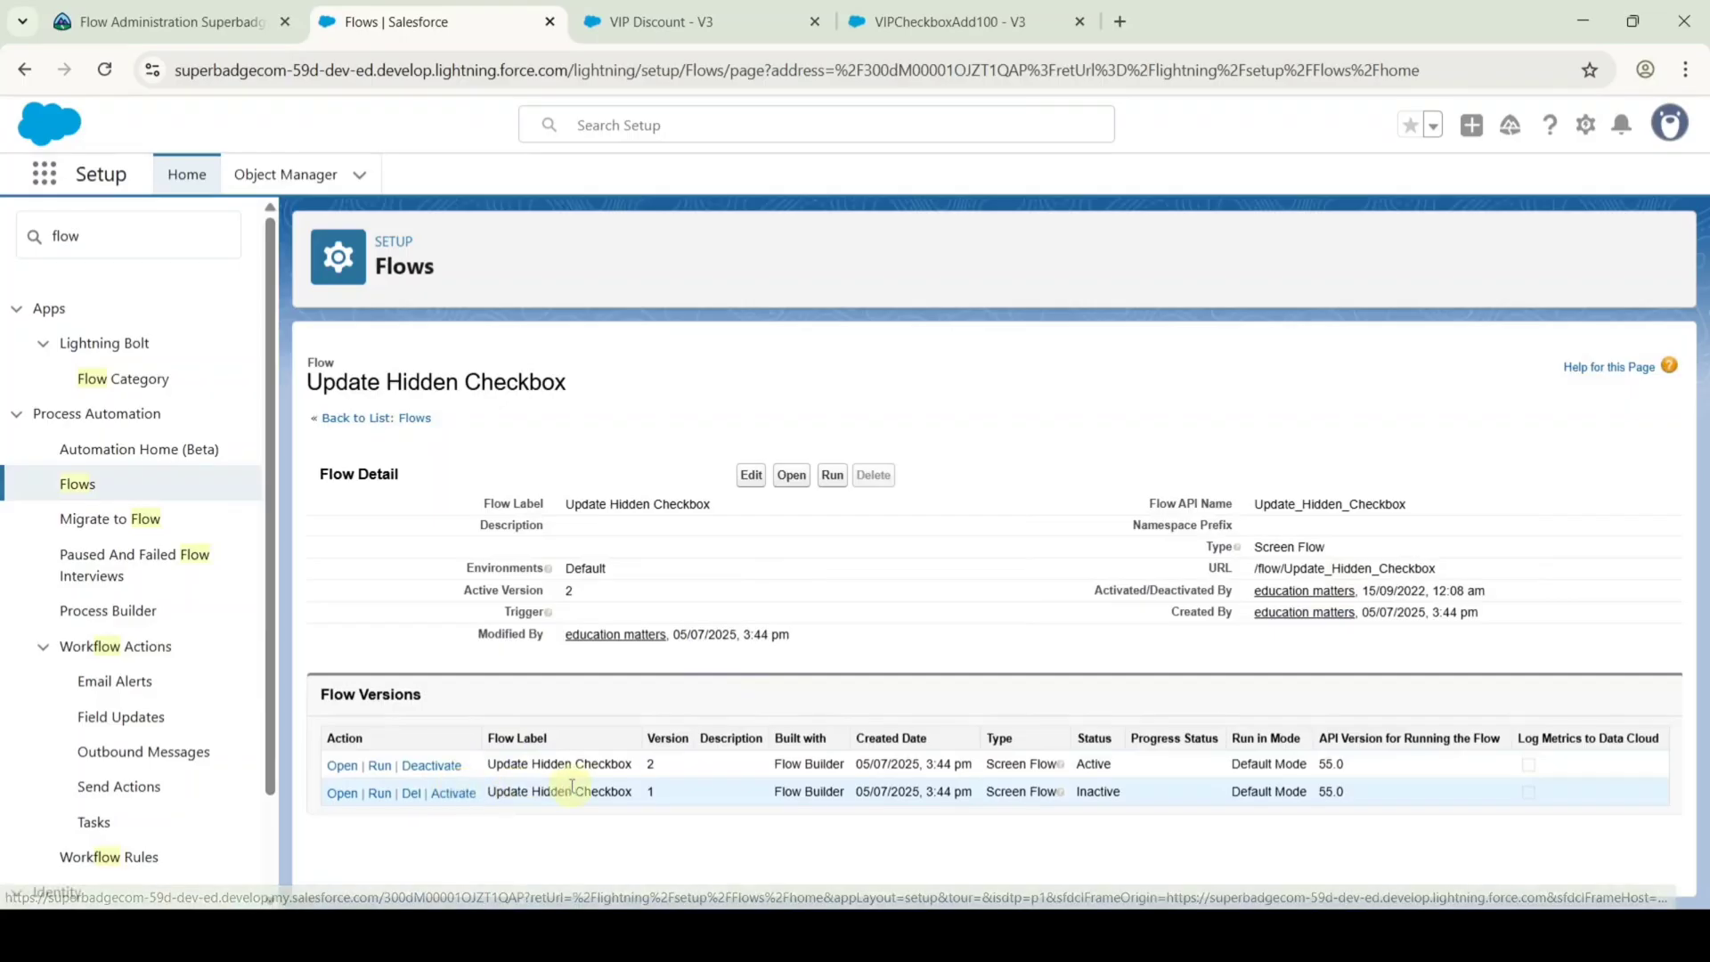
Activate version 1 of the Update Hidden Checkbox flow and run the check for the second challenge on the Trailhead superbadge page.
left_click(456, 792)
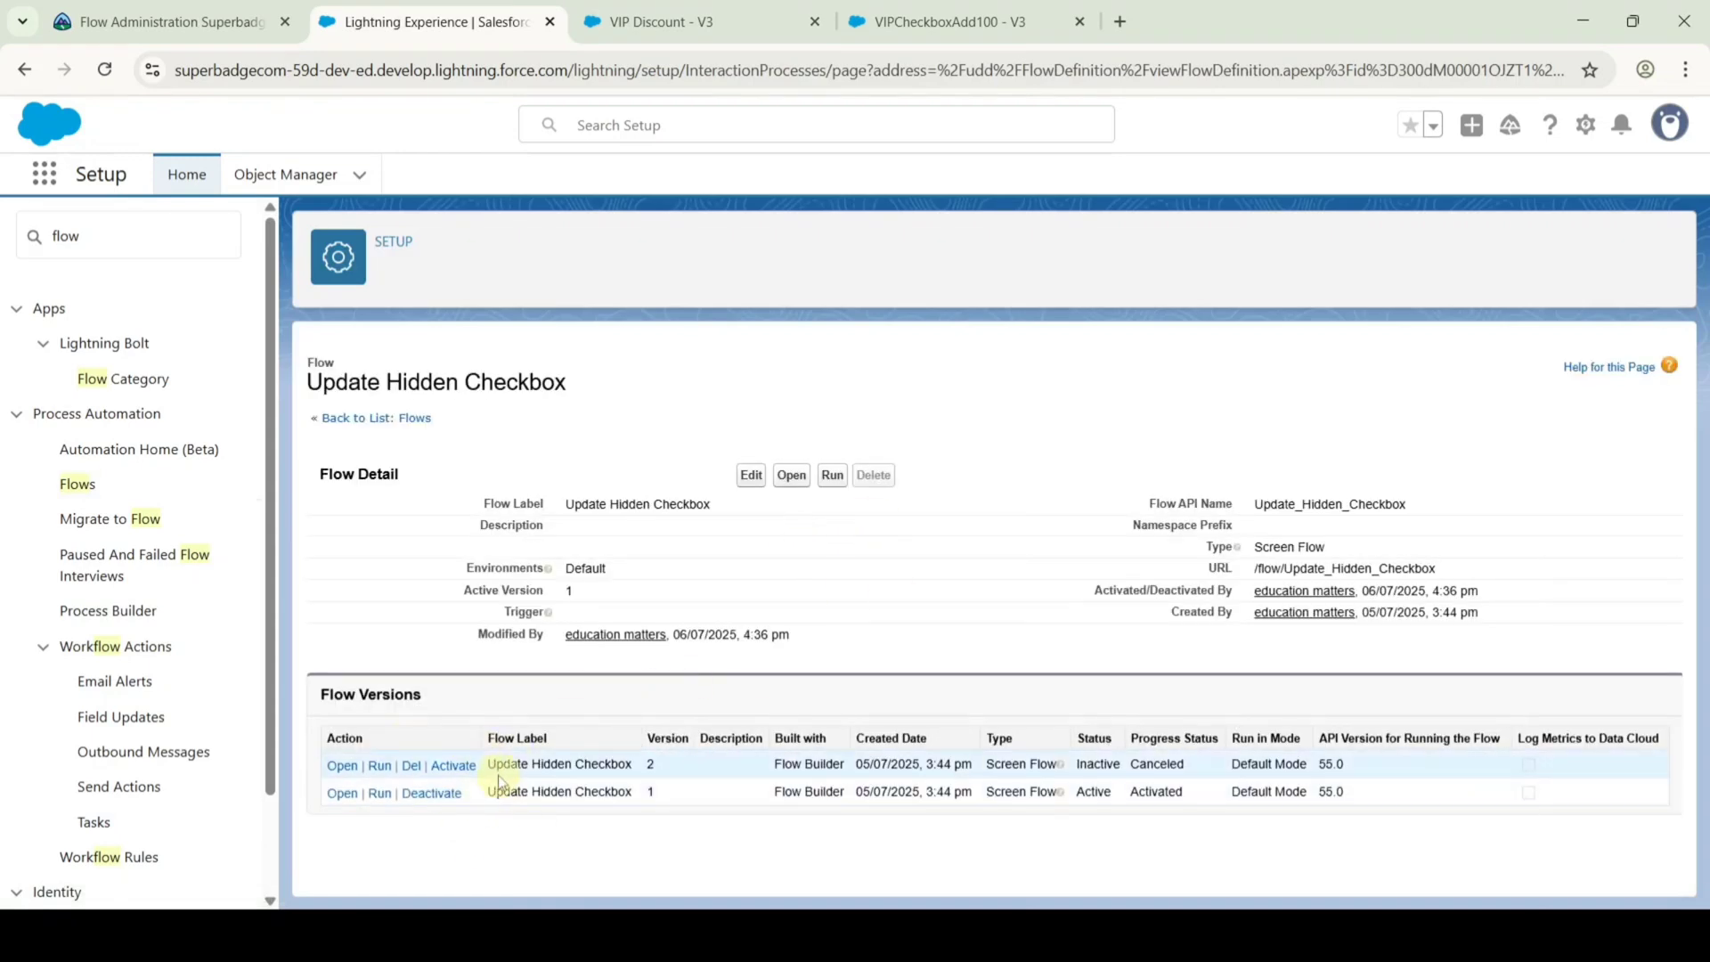
left_click(194, 27)
scroll(1133, 653, "down", 2)
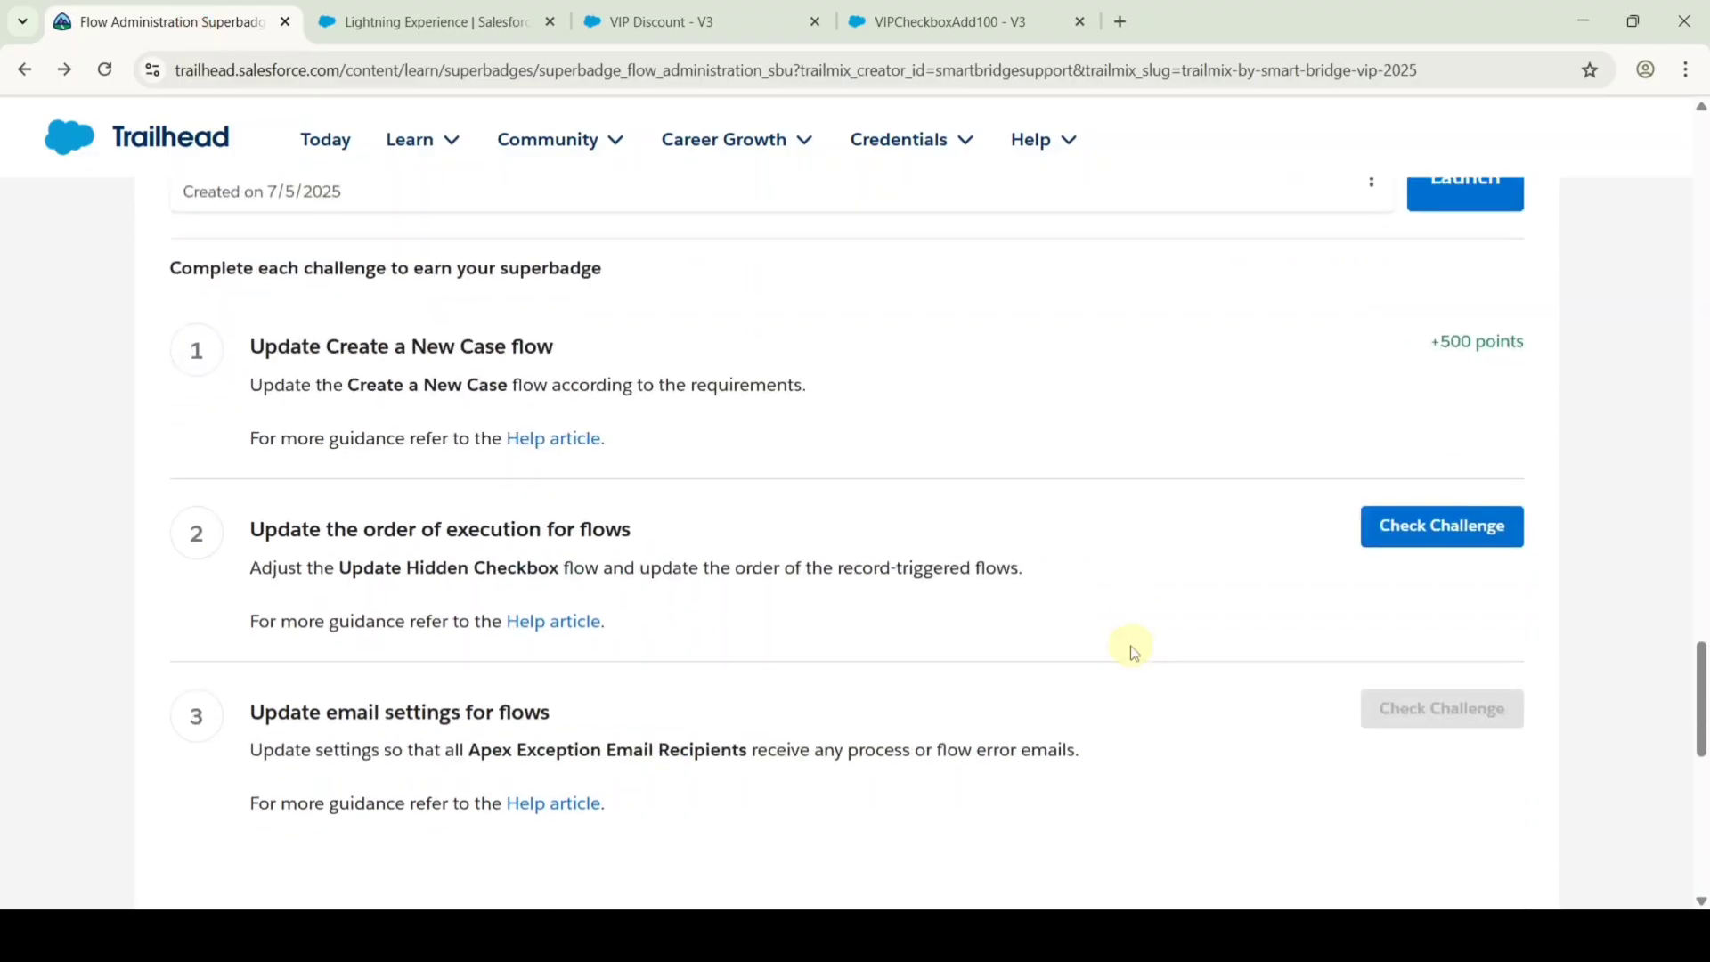
left_click(1444, 533)
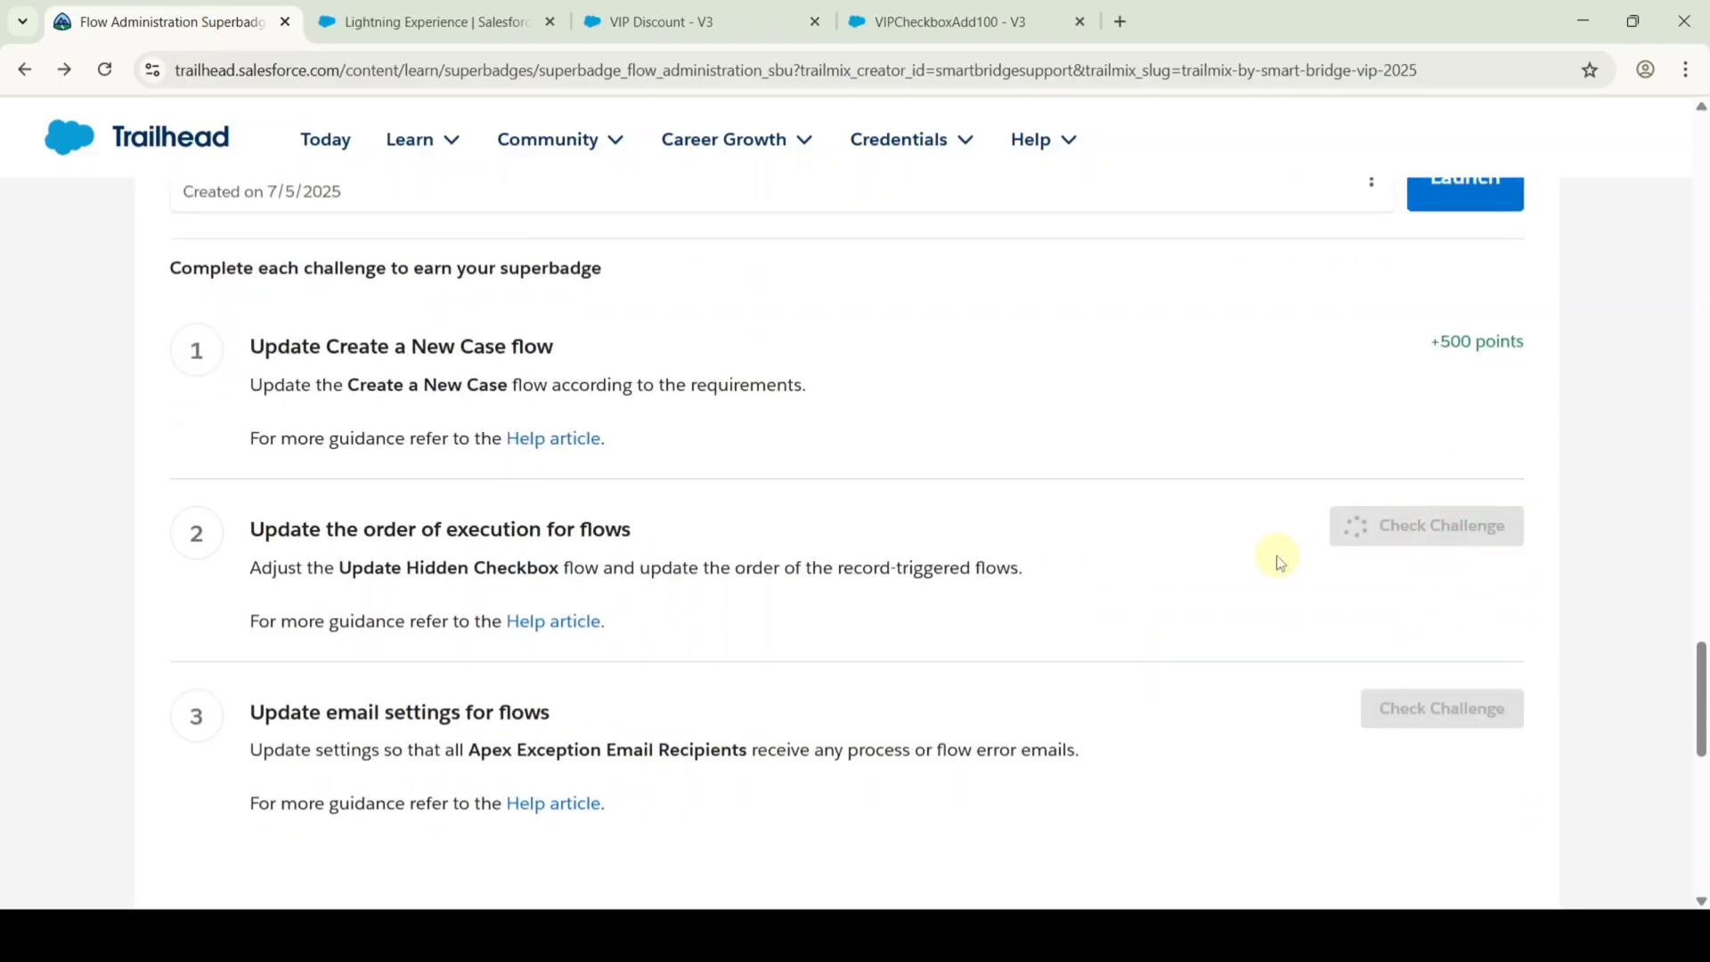
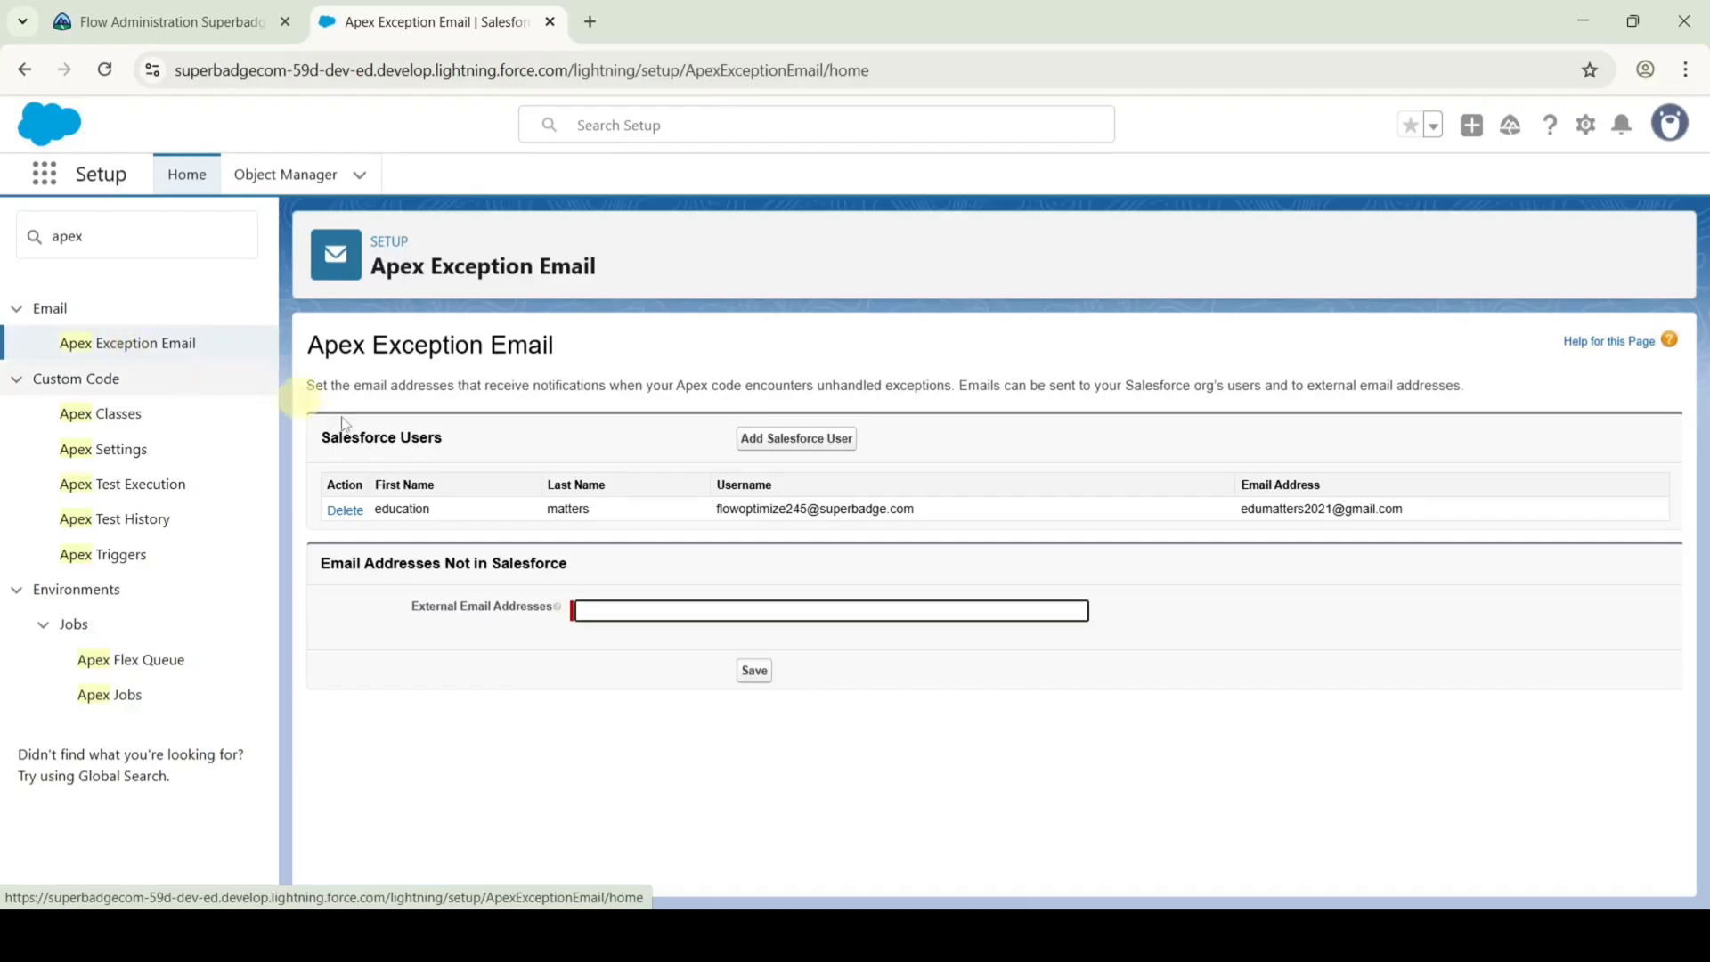
Copy the listed Salesforce user's username into External Email Addresses without leading spaces and save the Apex Exception Email settings.
left_click_drag(702, 505, 859, 508)
right_click(860, 508)
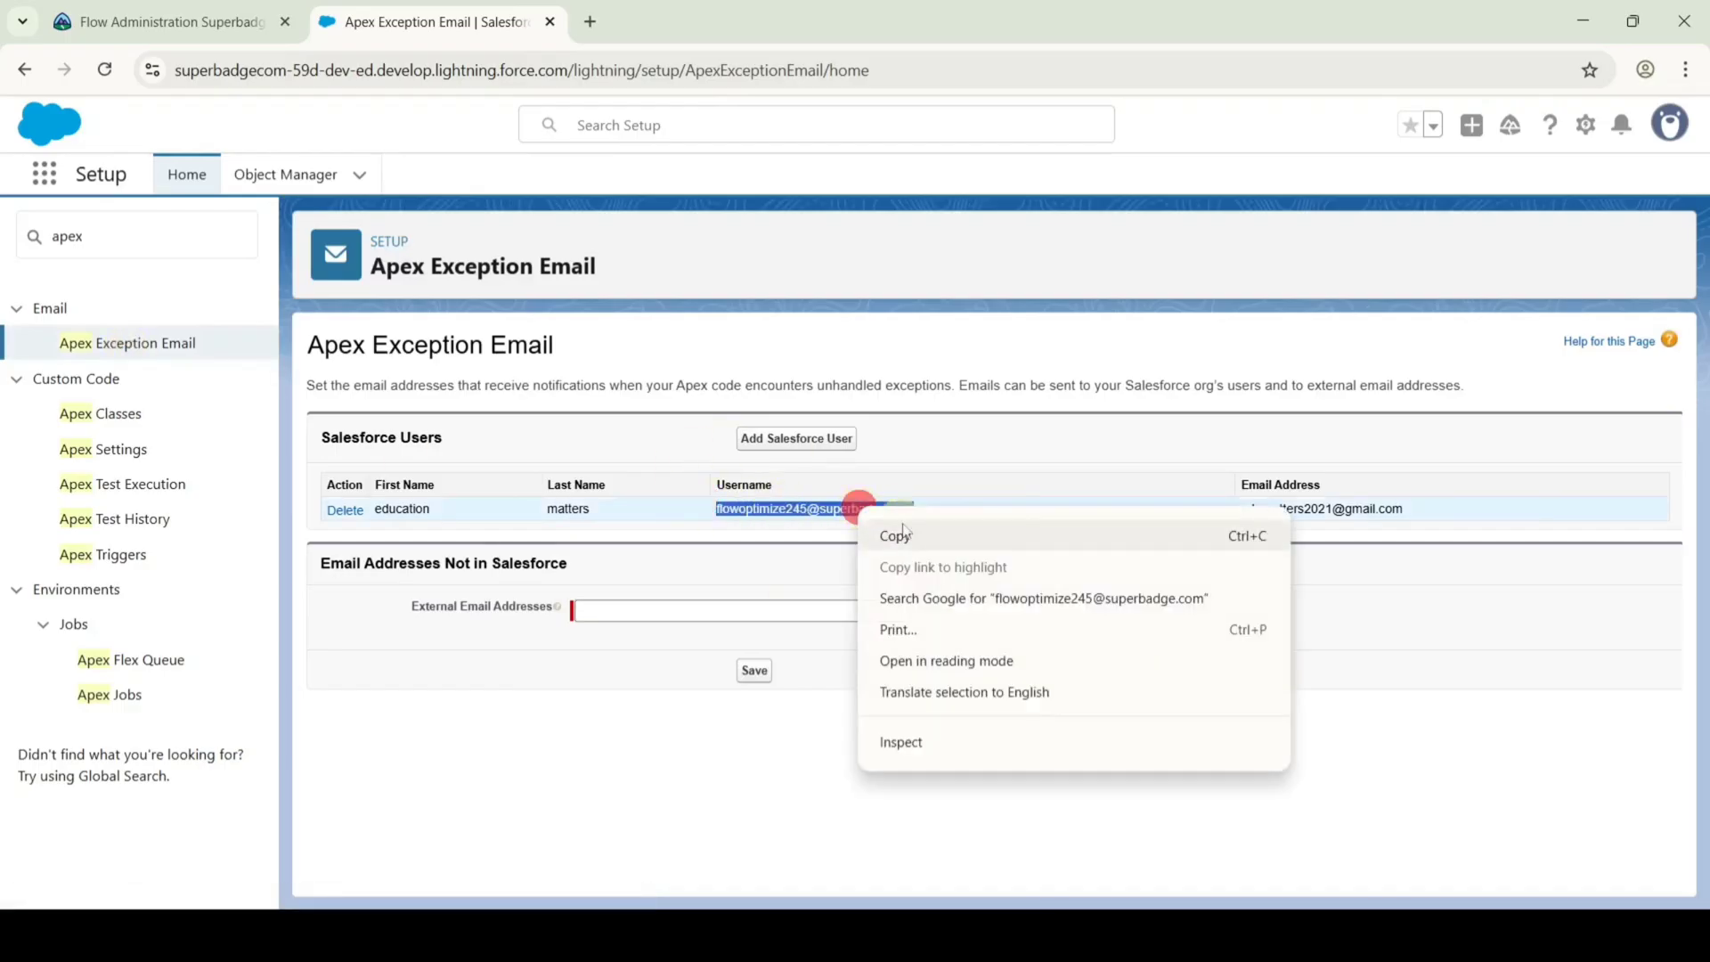
left_click(895, 533)
left_click(604, 611)
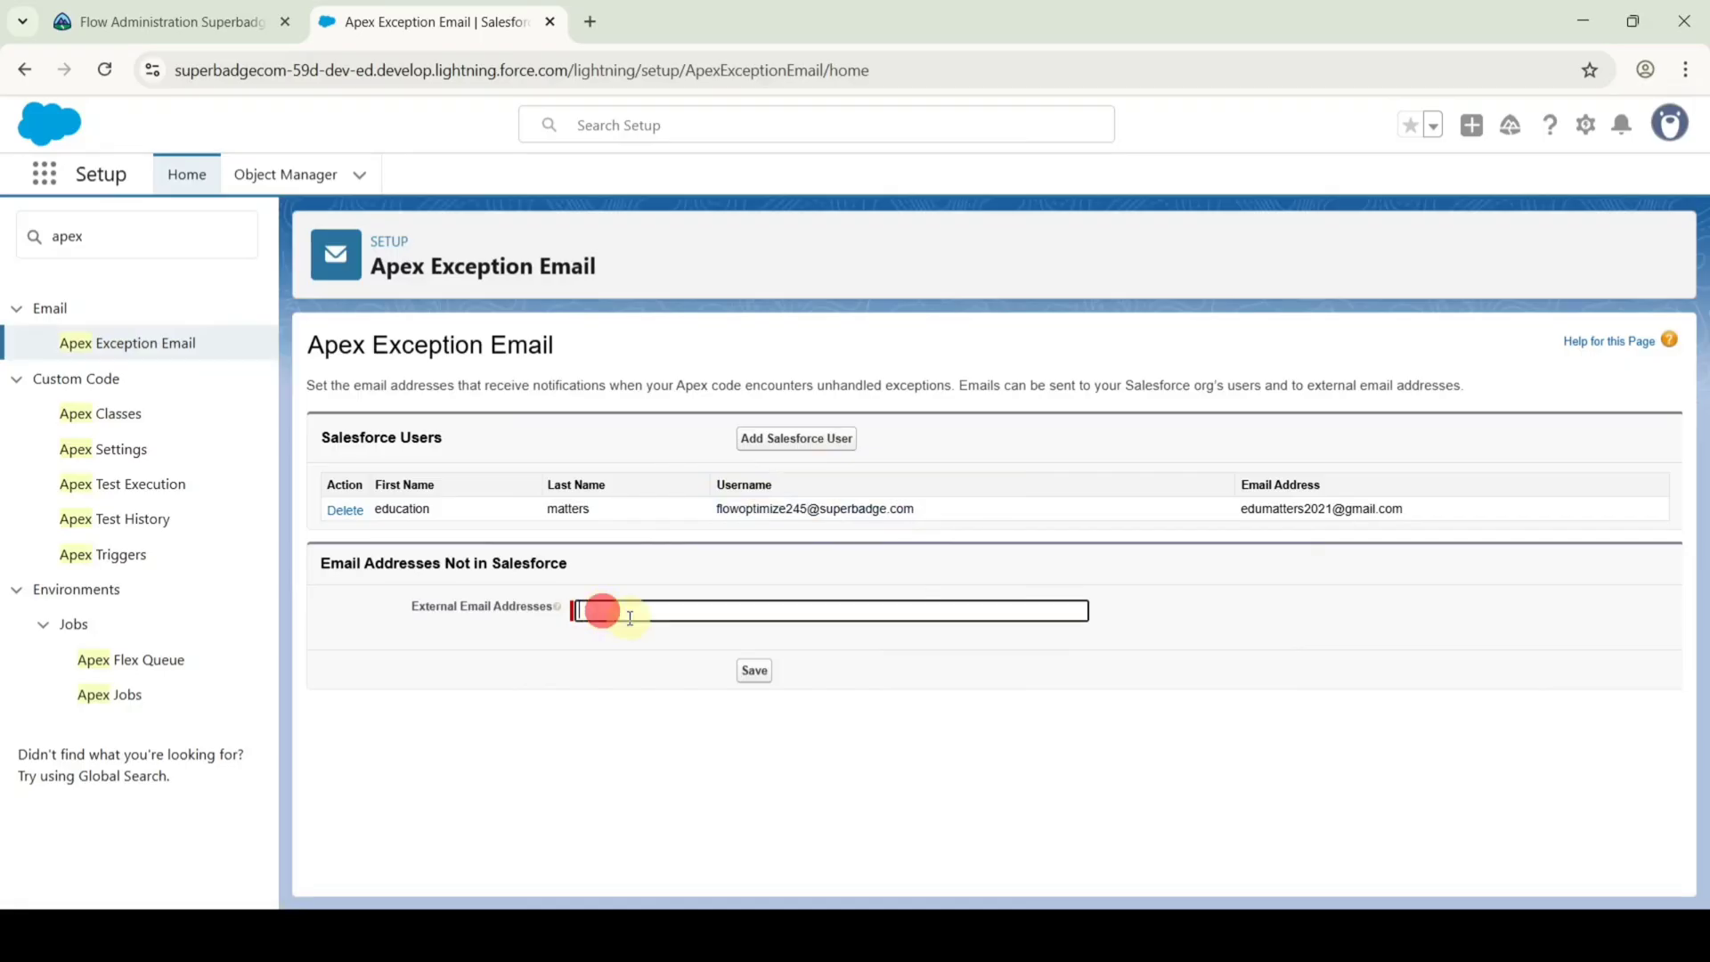
key("ctrl+v")
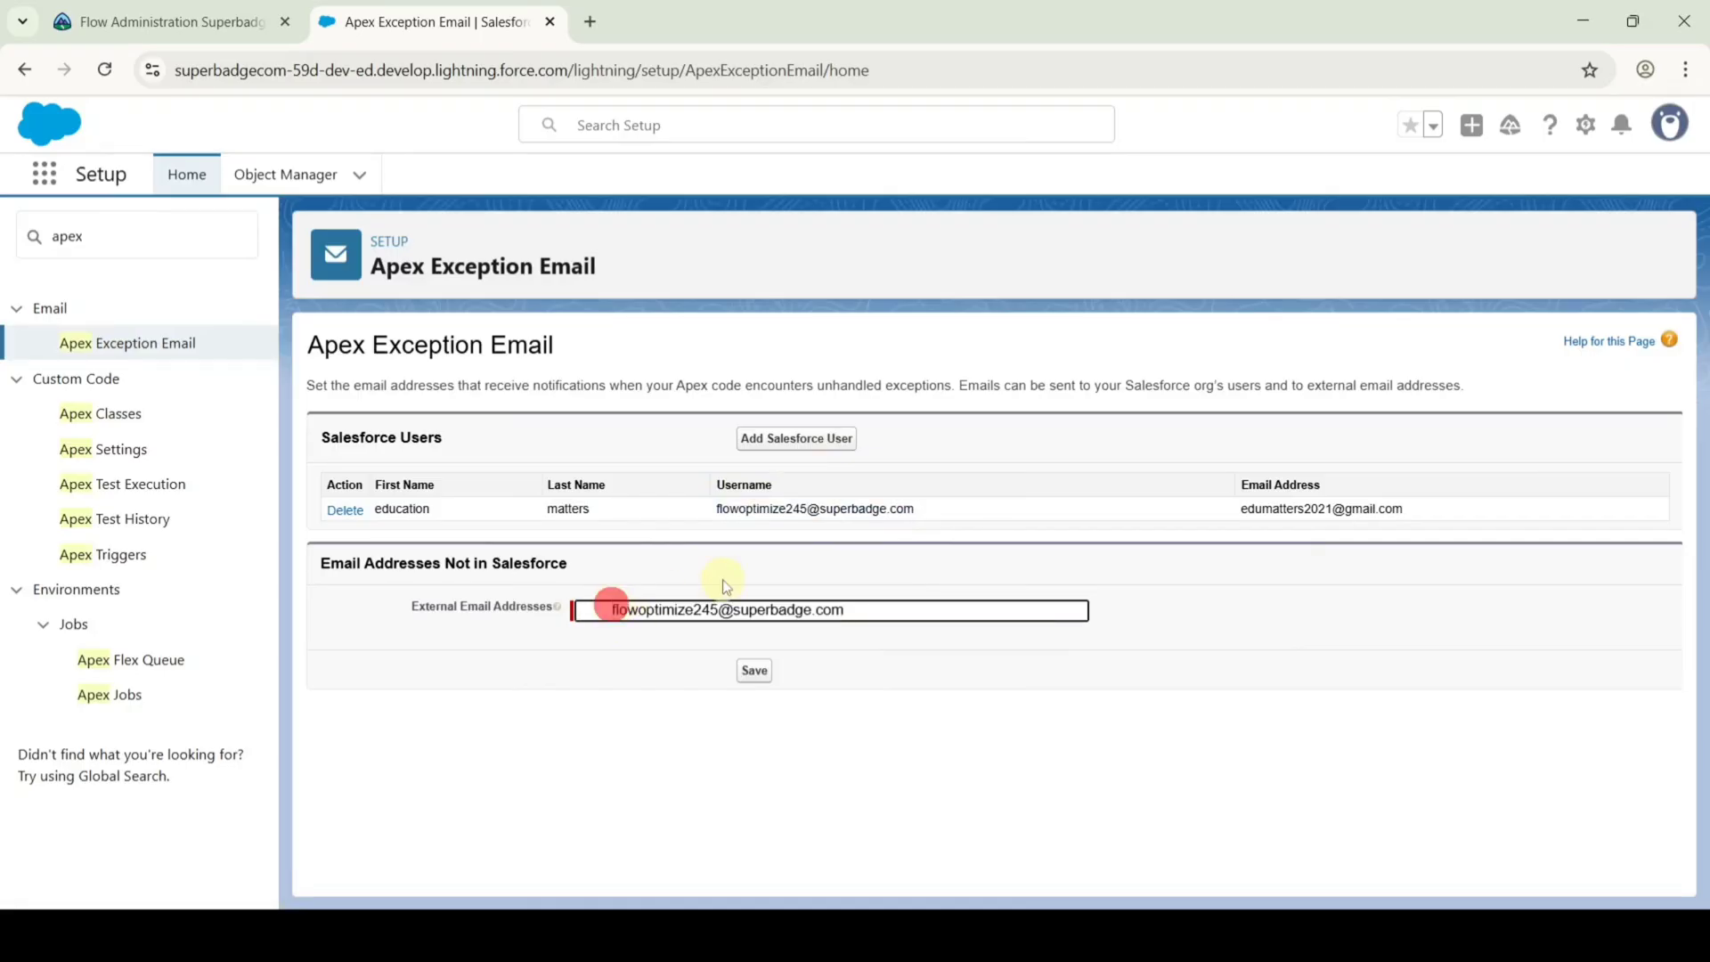
key("Home")
key("Delete")
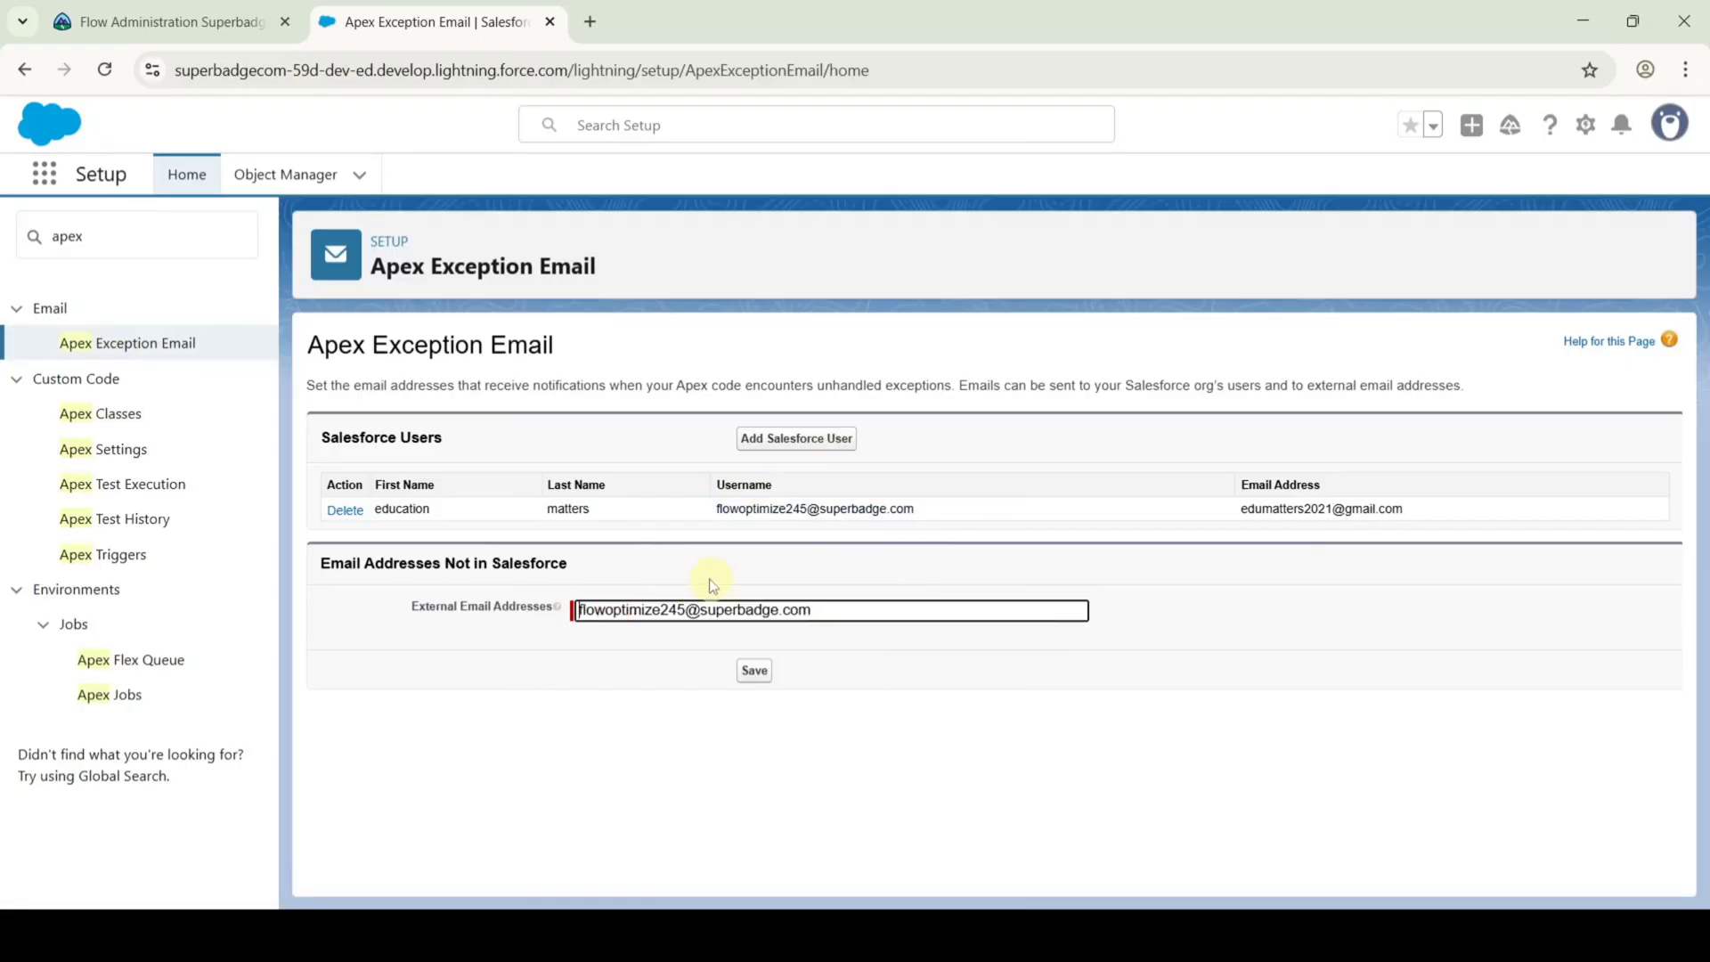
left_click(755, 672)
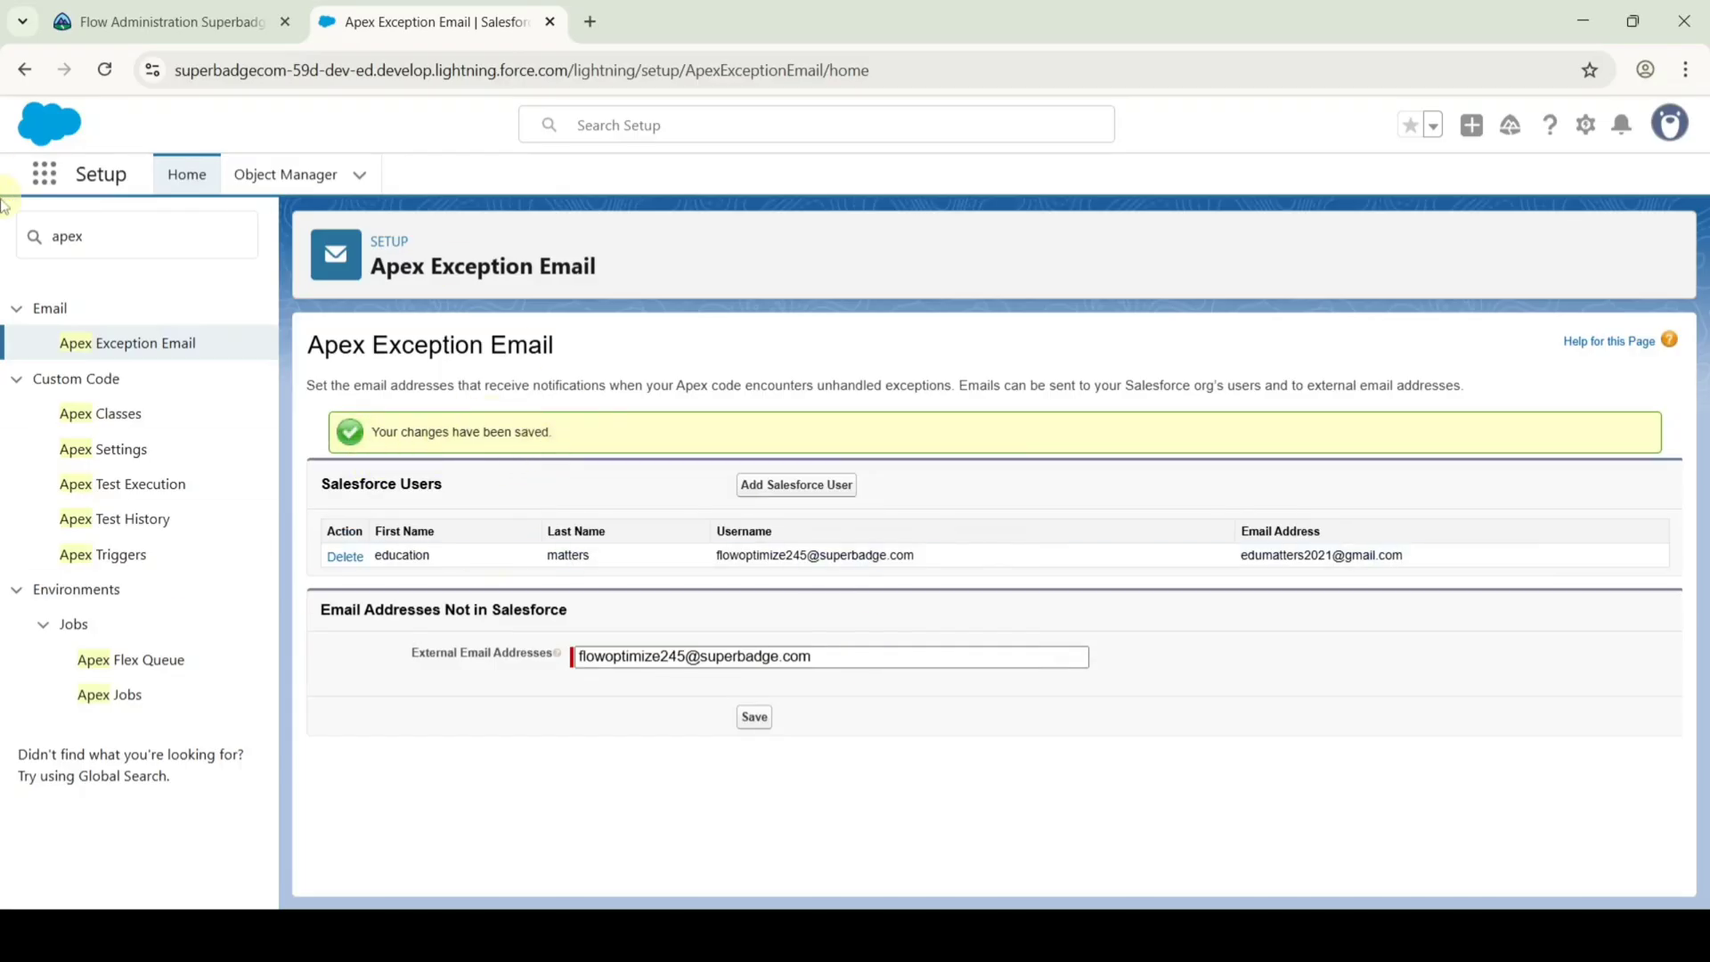
Search Setup for "process" and open the Process Automation Settings page.
left_click_drag(112, 237, 3, 242)
key("BackSpace")
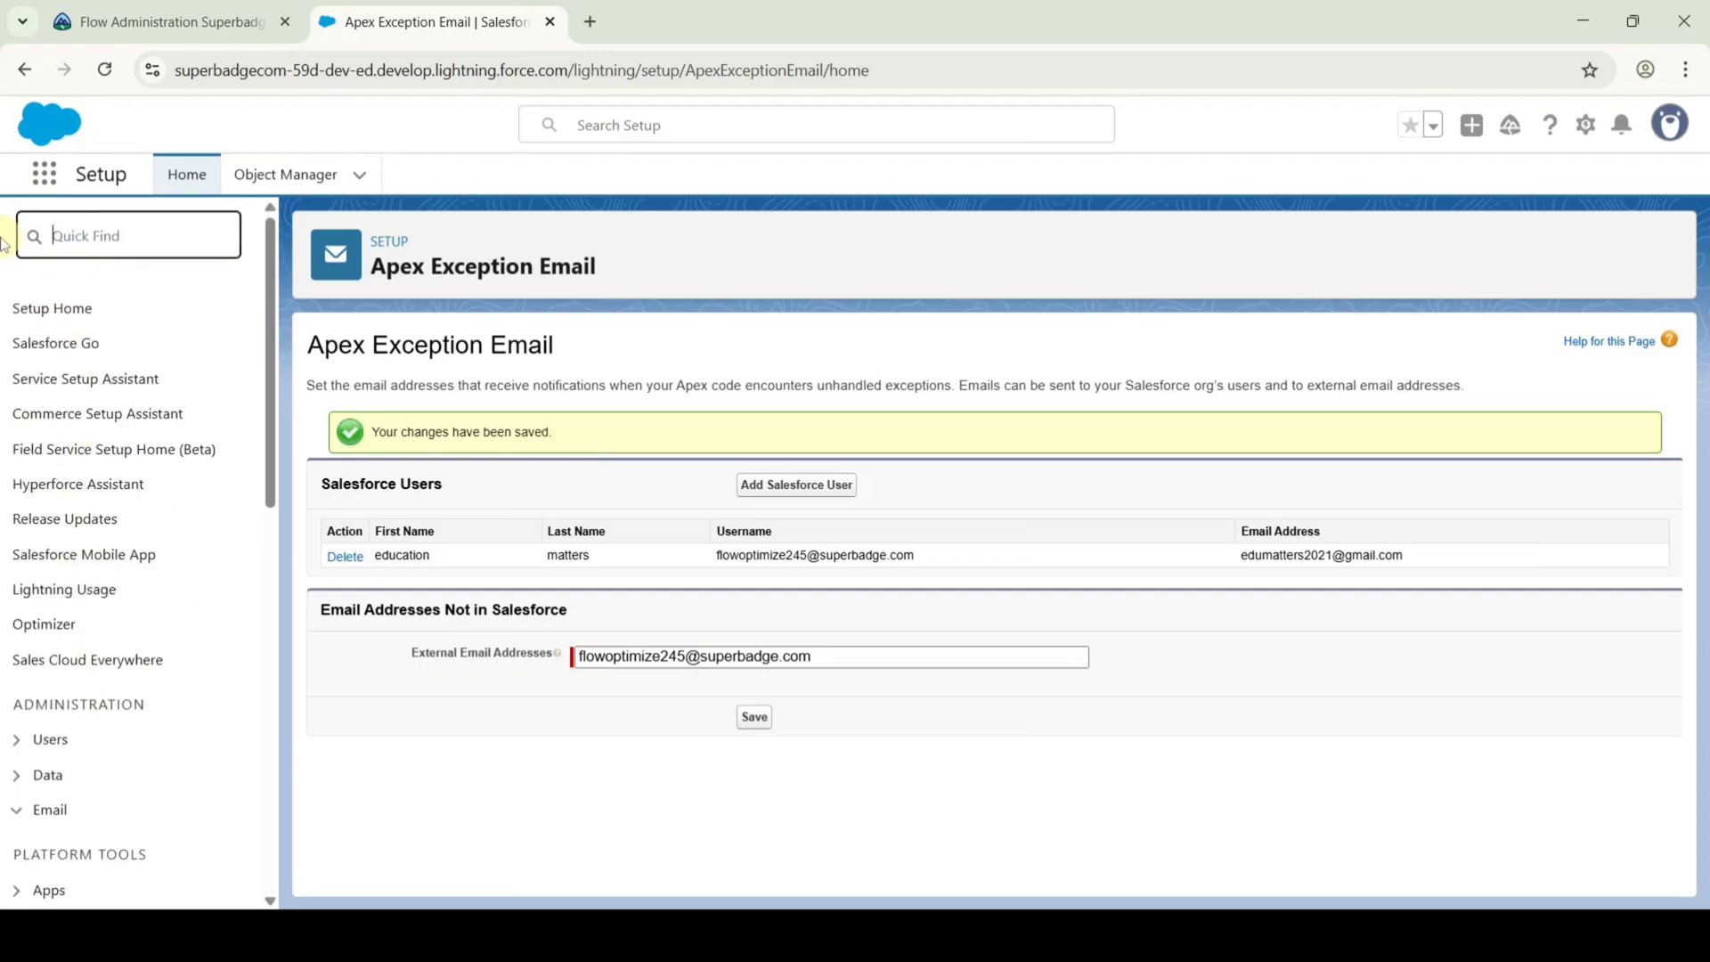
type("rpoc")
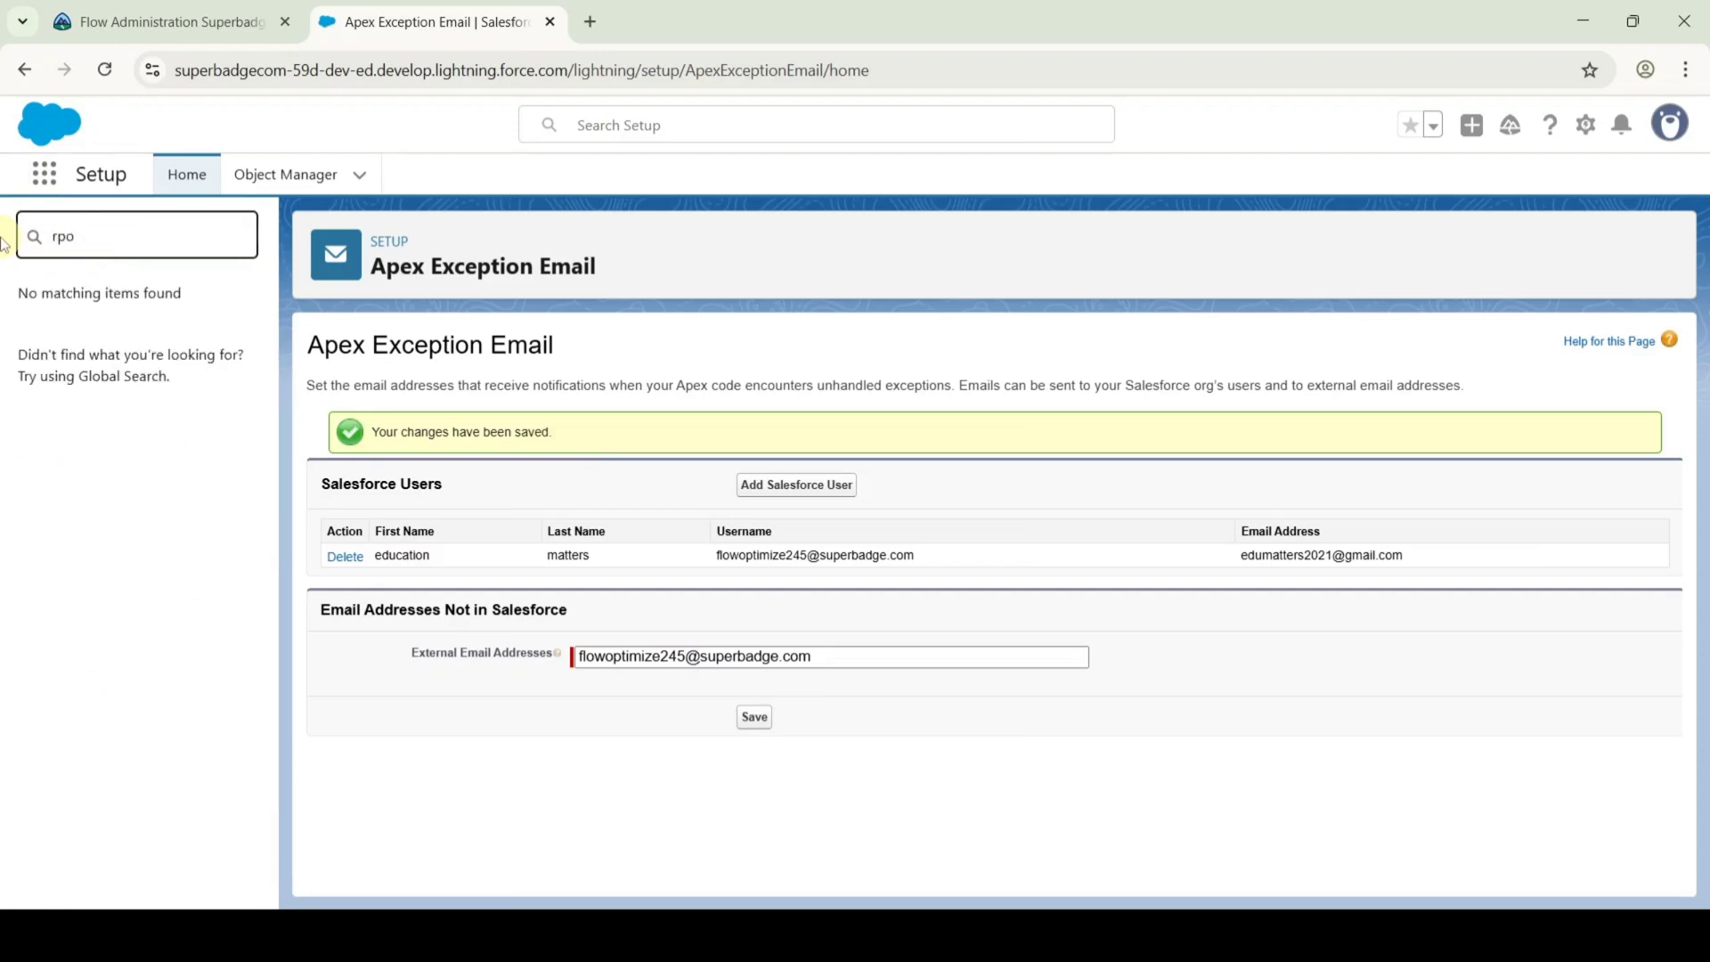
key("BackSpace")
key("BackSpace")
key("BackSpace")
type("pro")
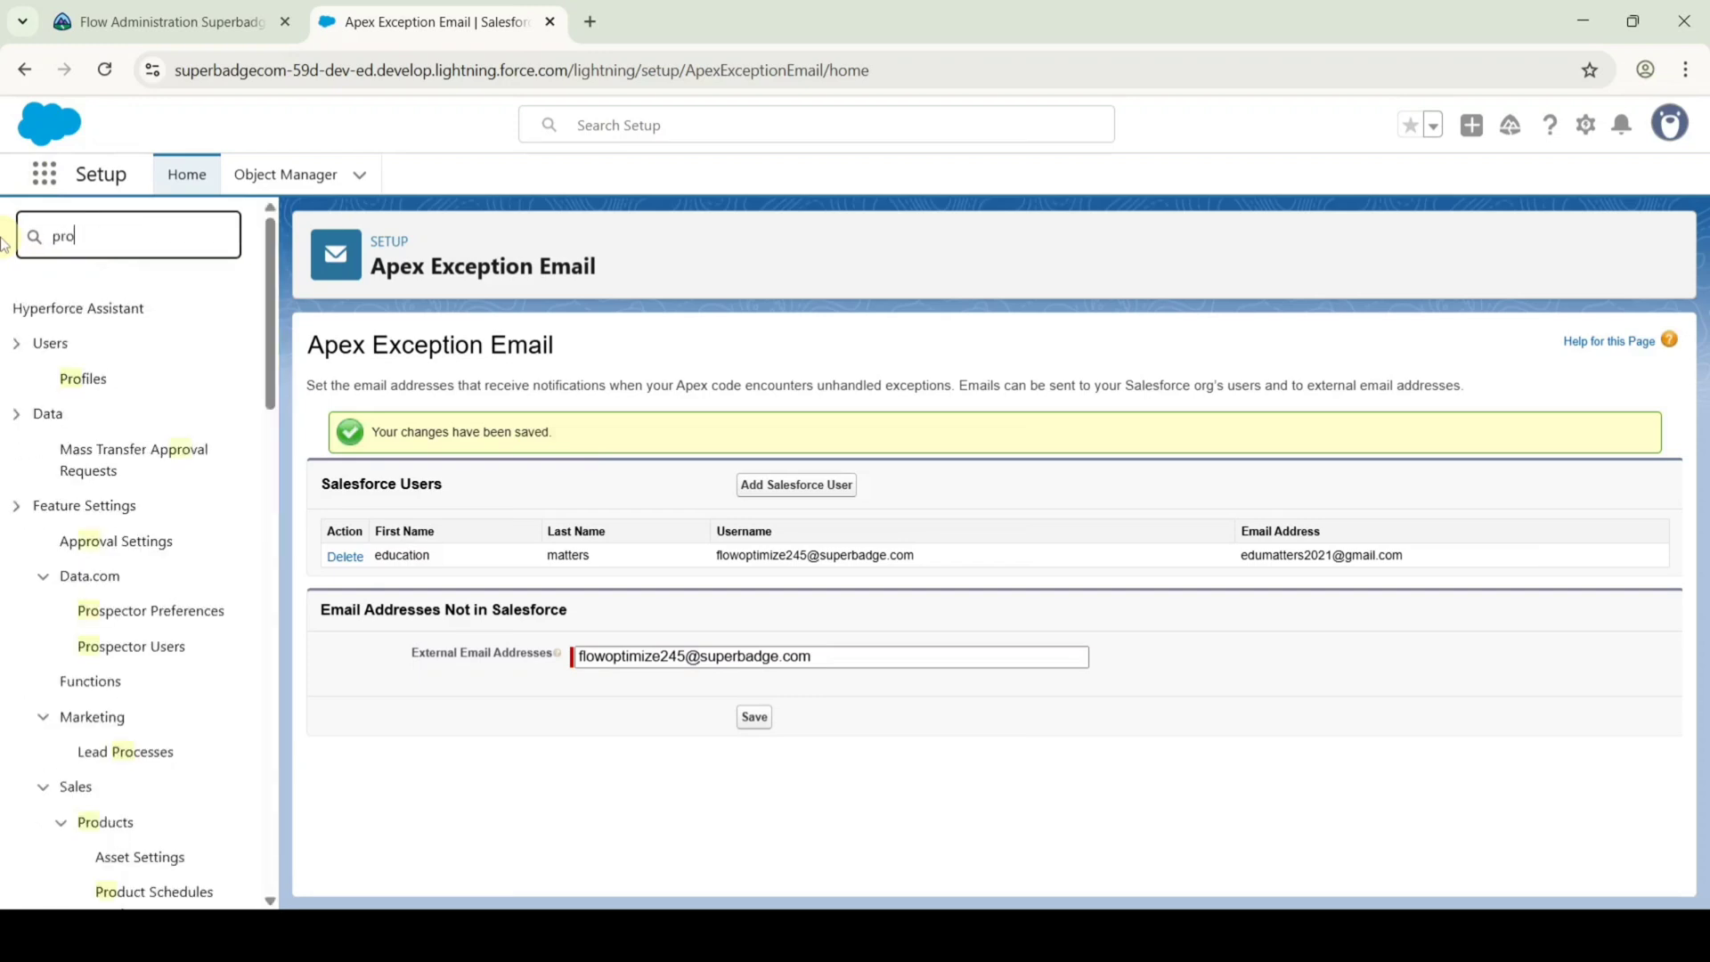
type("cess")
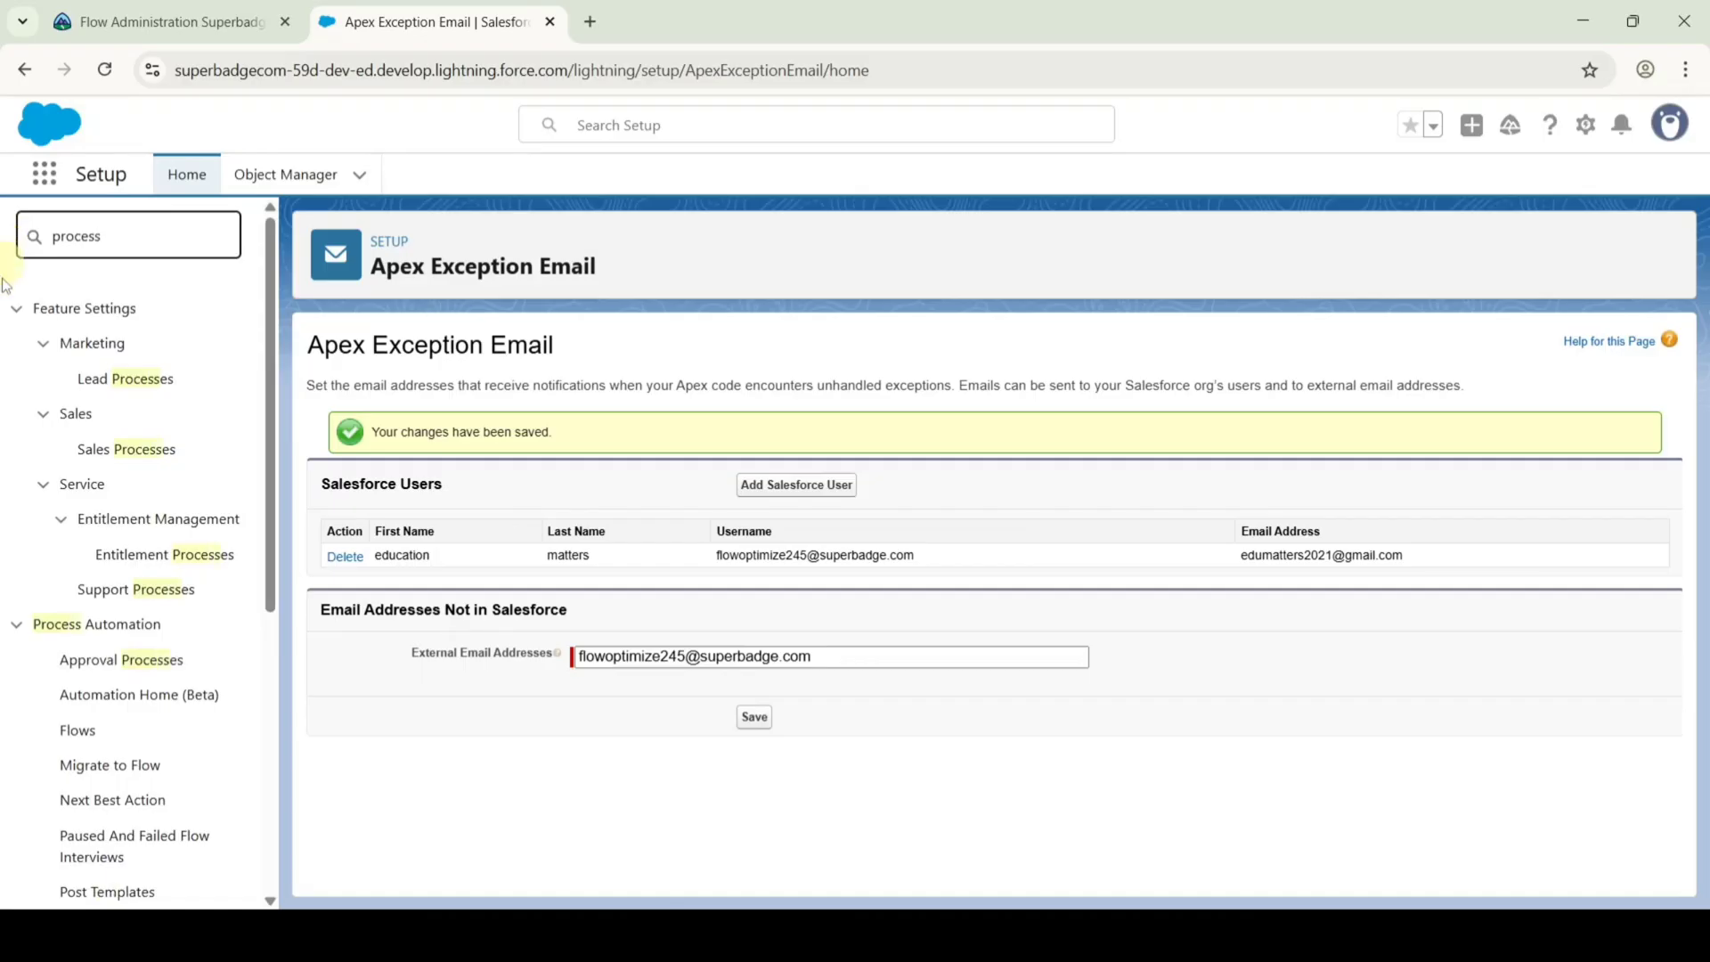
scroll(141, 730, "down", 3)
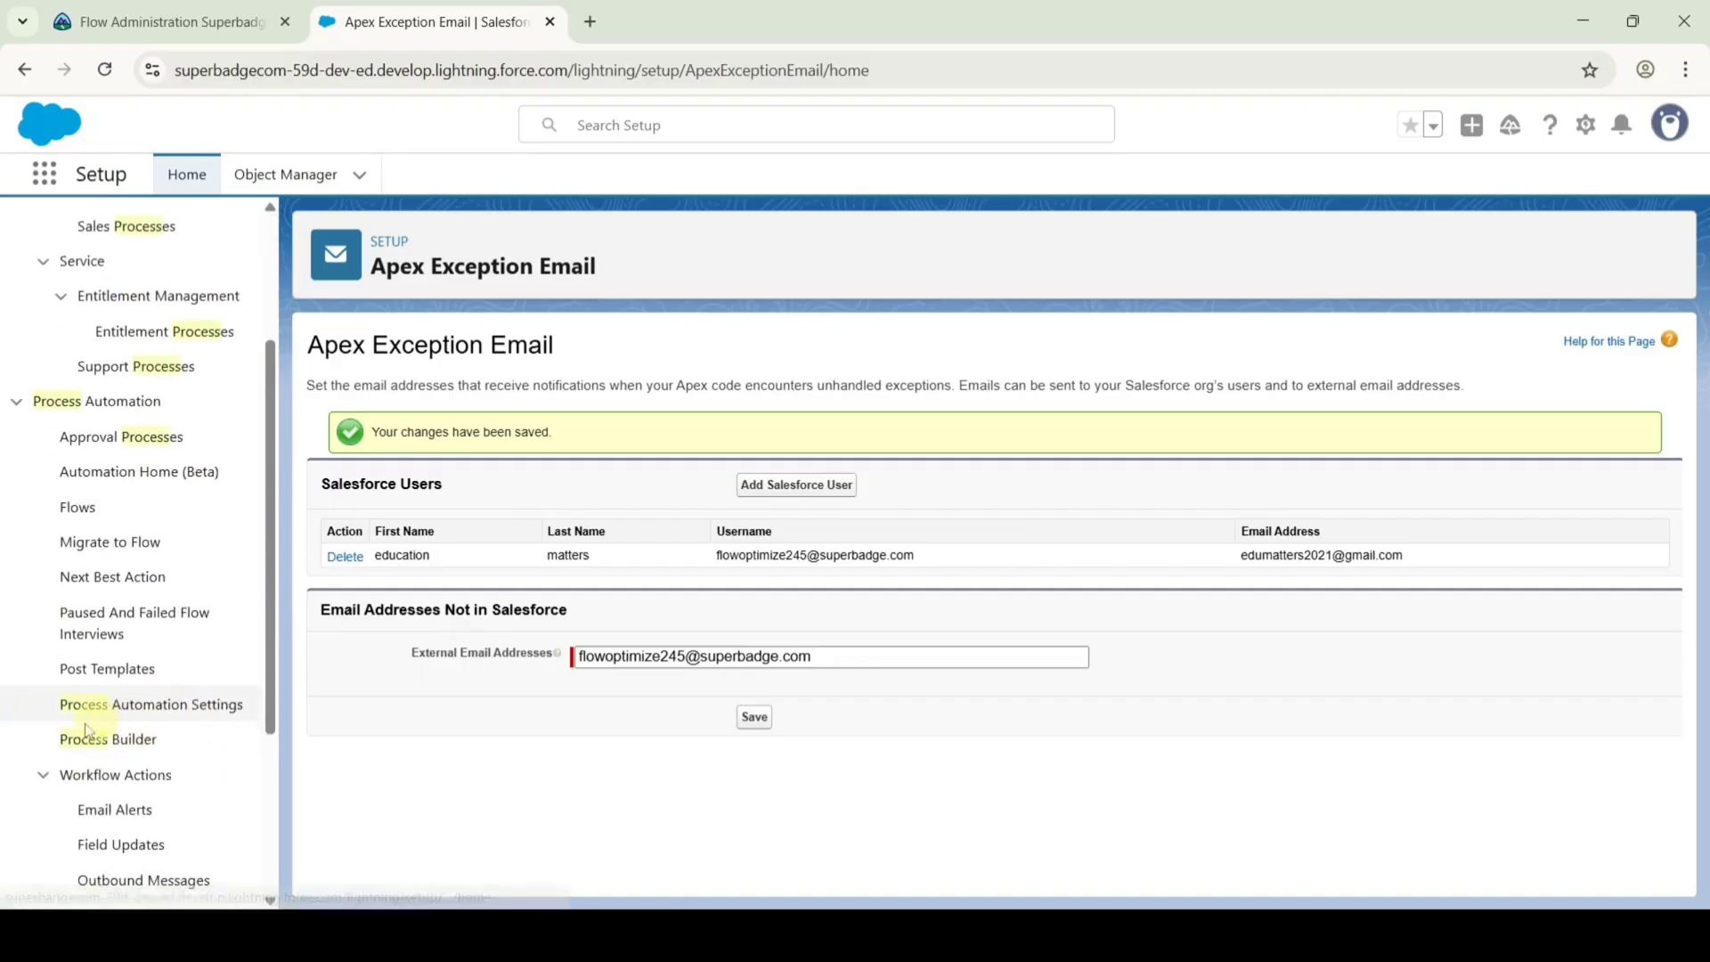
left_click(112, 720)
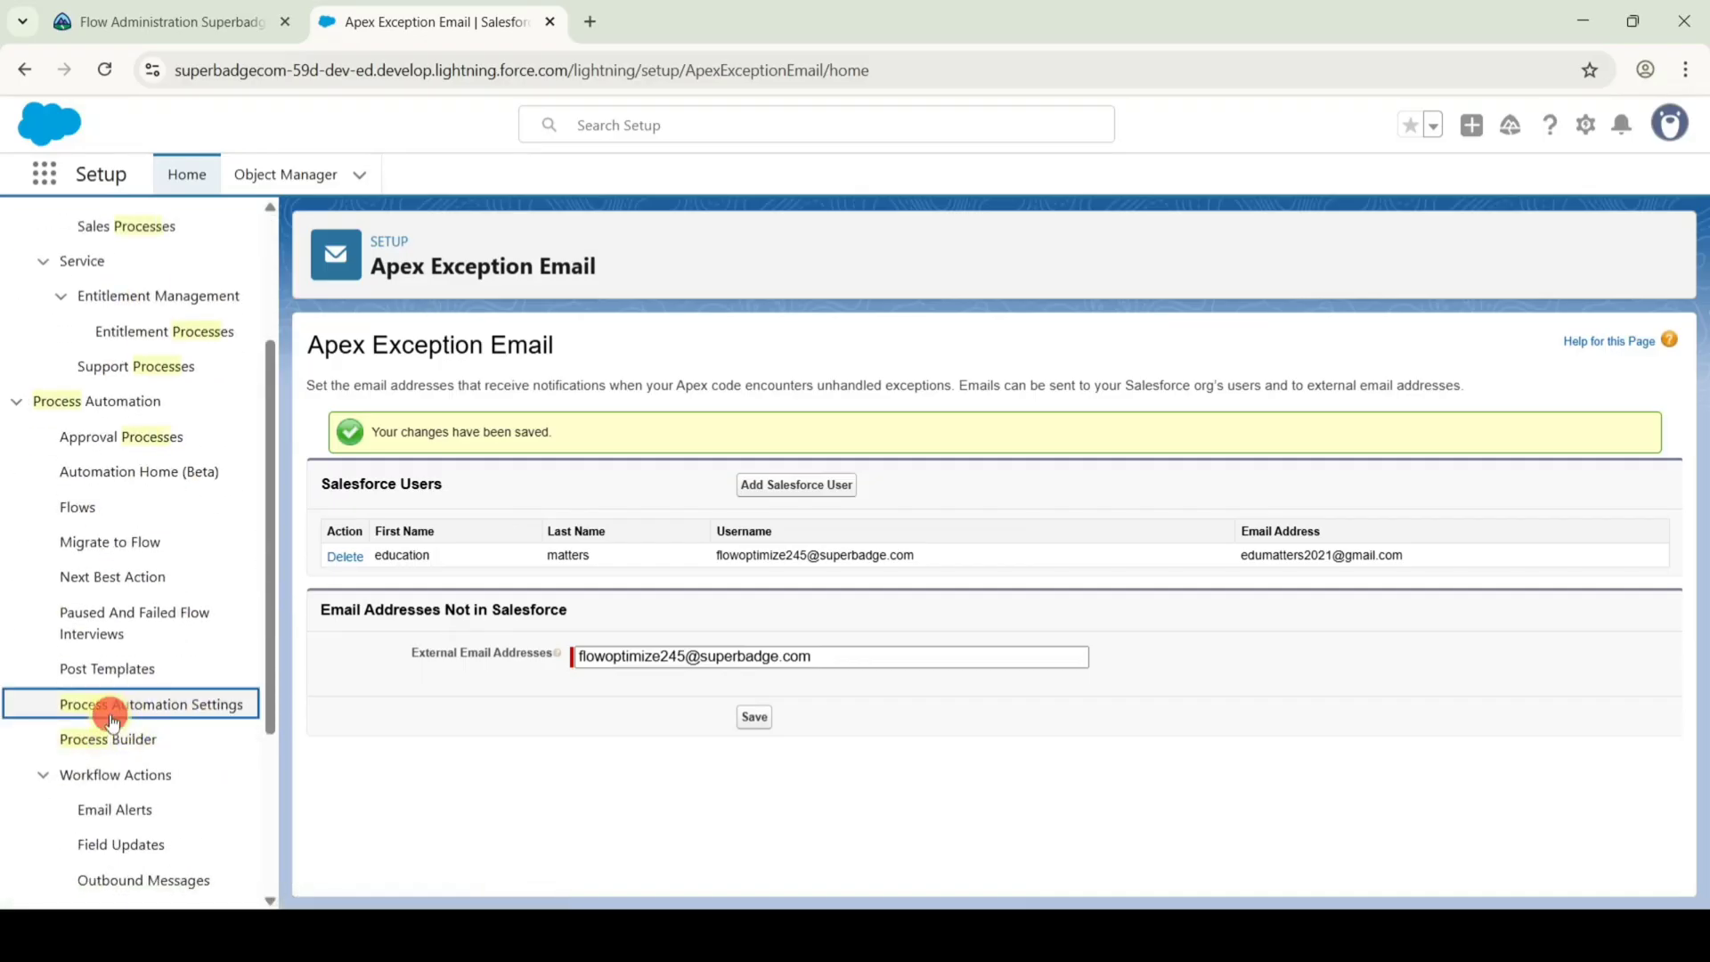
left_click(112, 721)
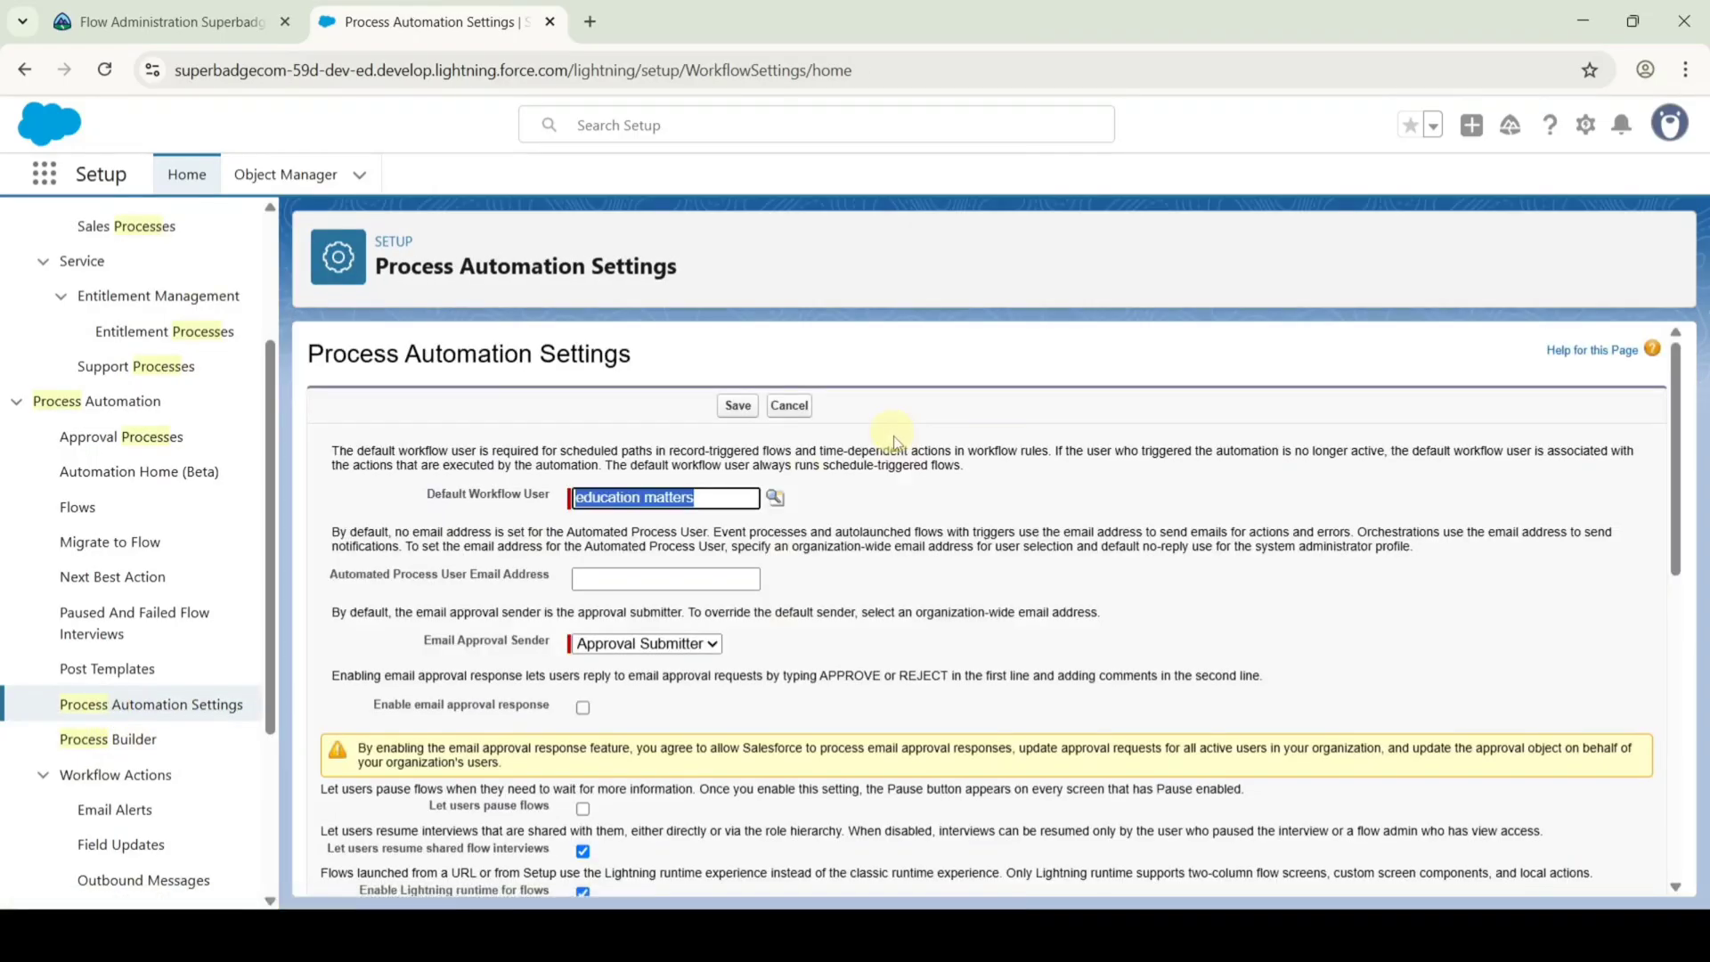
Set Send Process or Flow Error Email to to Apex Exception Email Recipients and save the process automation settings.
scroll(893, 436, "down", 10)
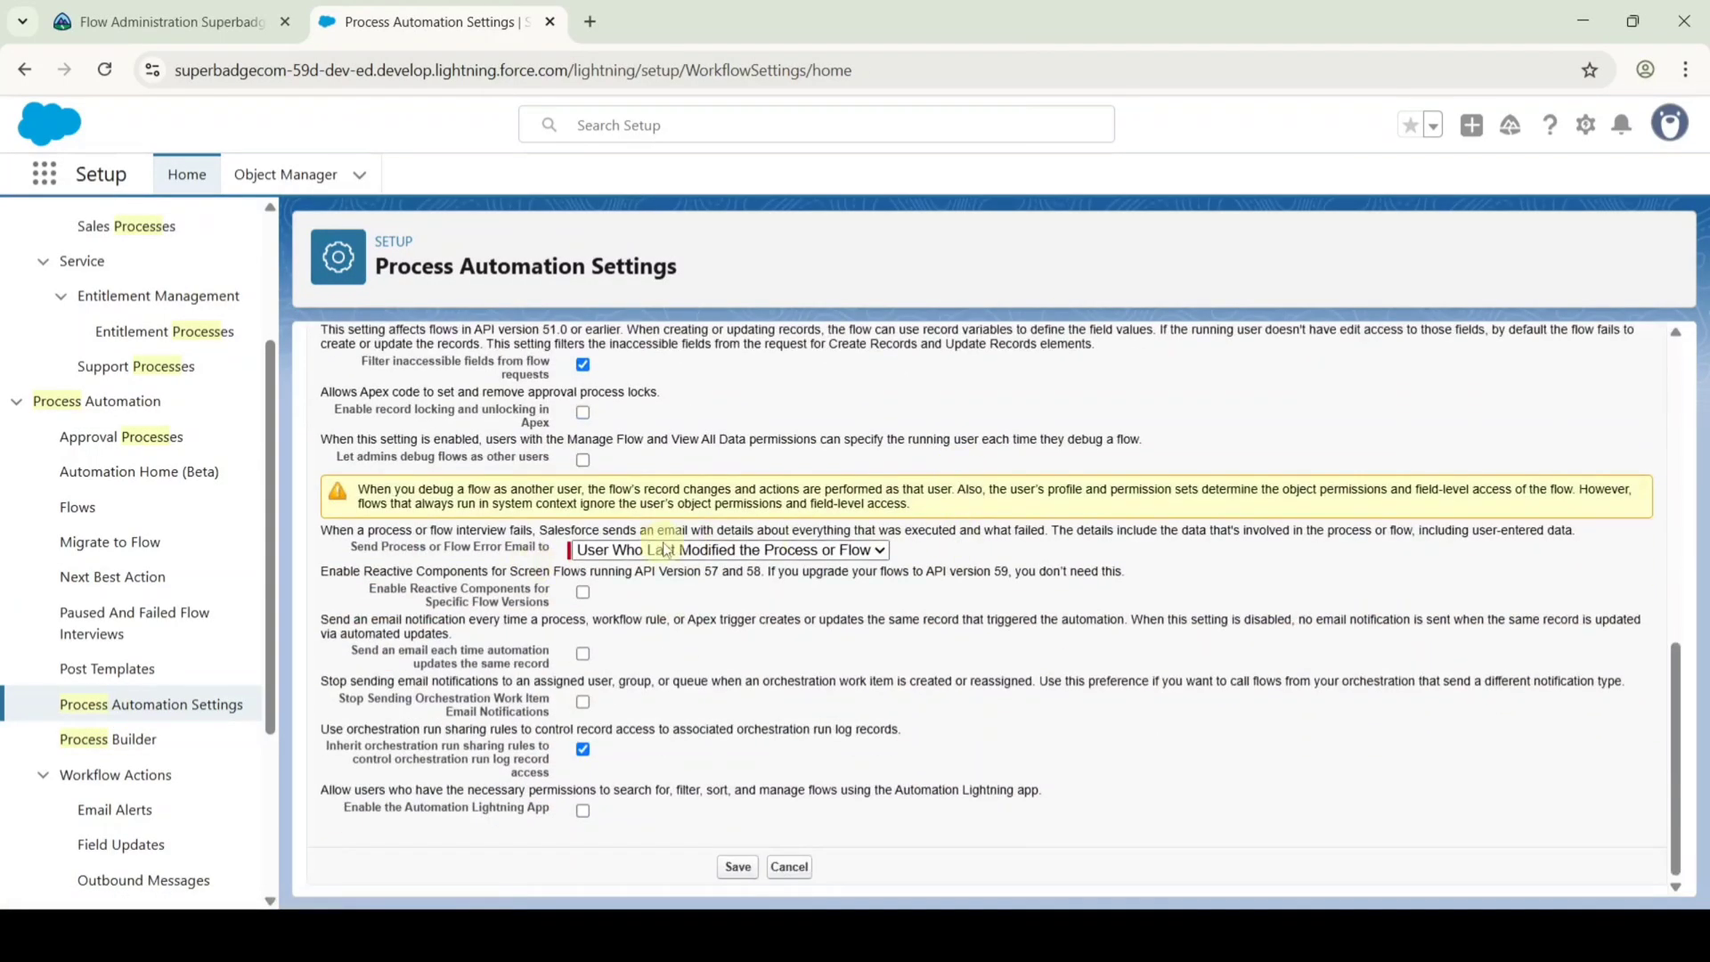
left_click(677, 548)
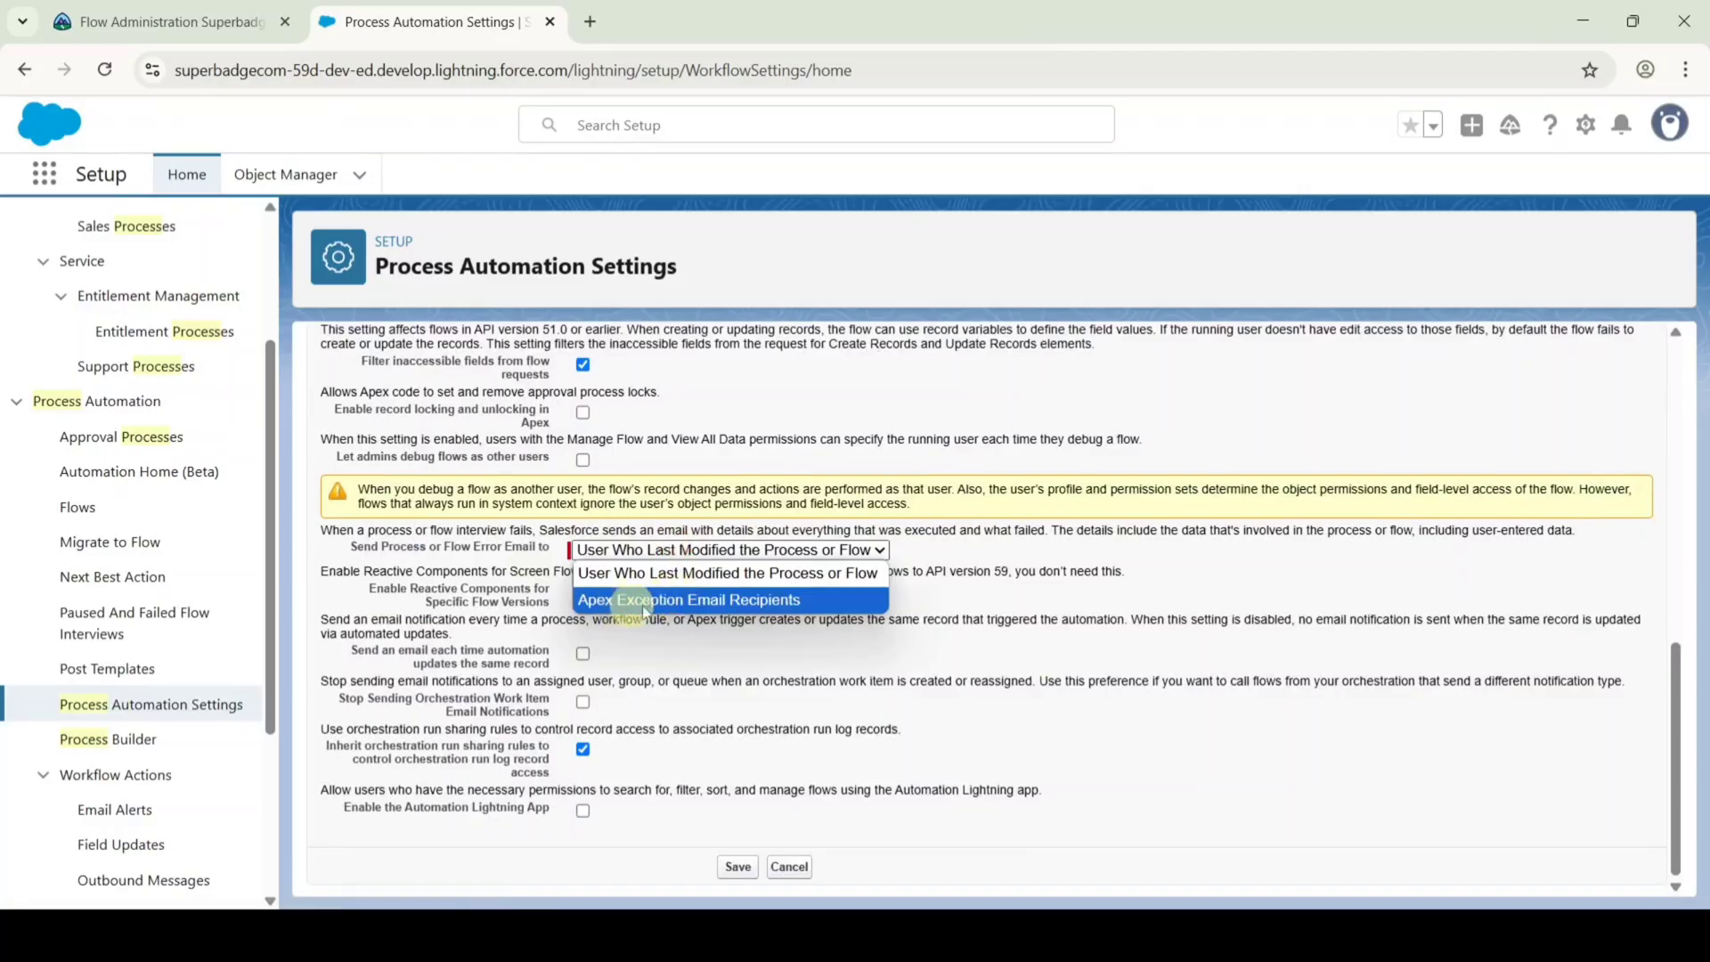
left_click(677, 600)
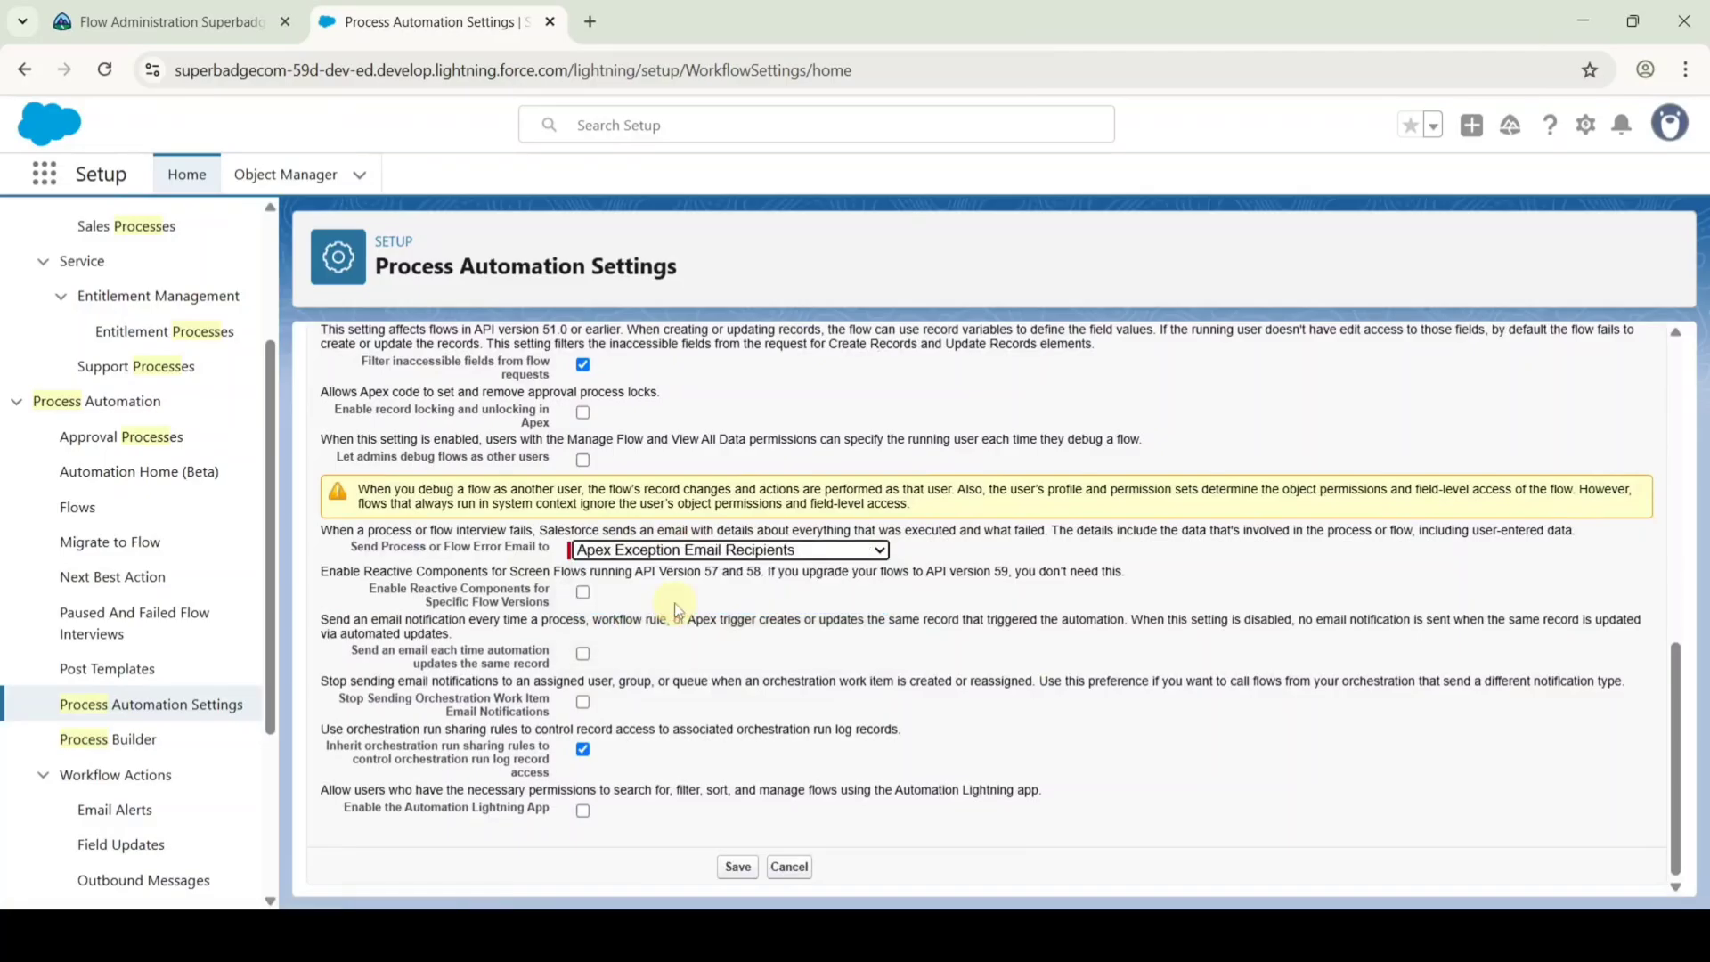
left_click(730, 866)
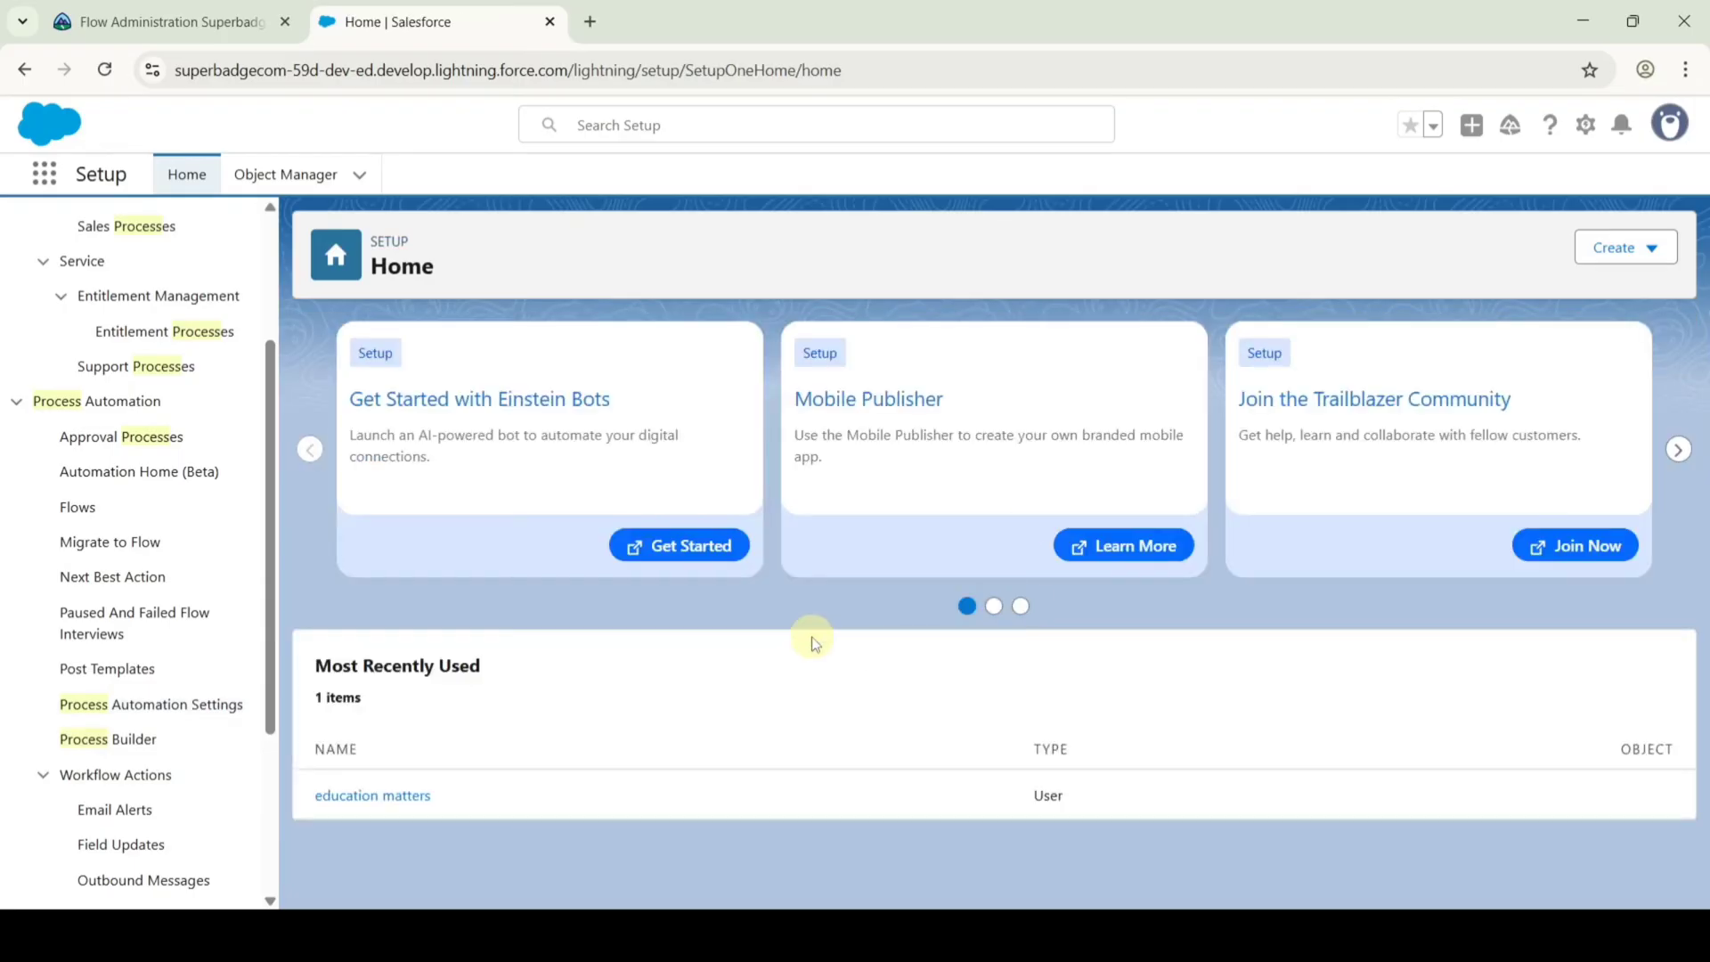
Return to the Trailhead superbadge page and run the check for the third challenge, Update email settings for flows.
left_click(214, 23)
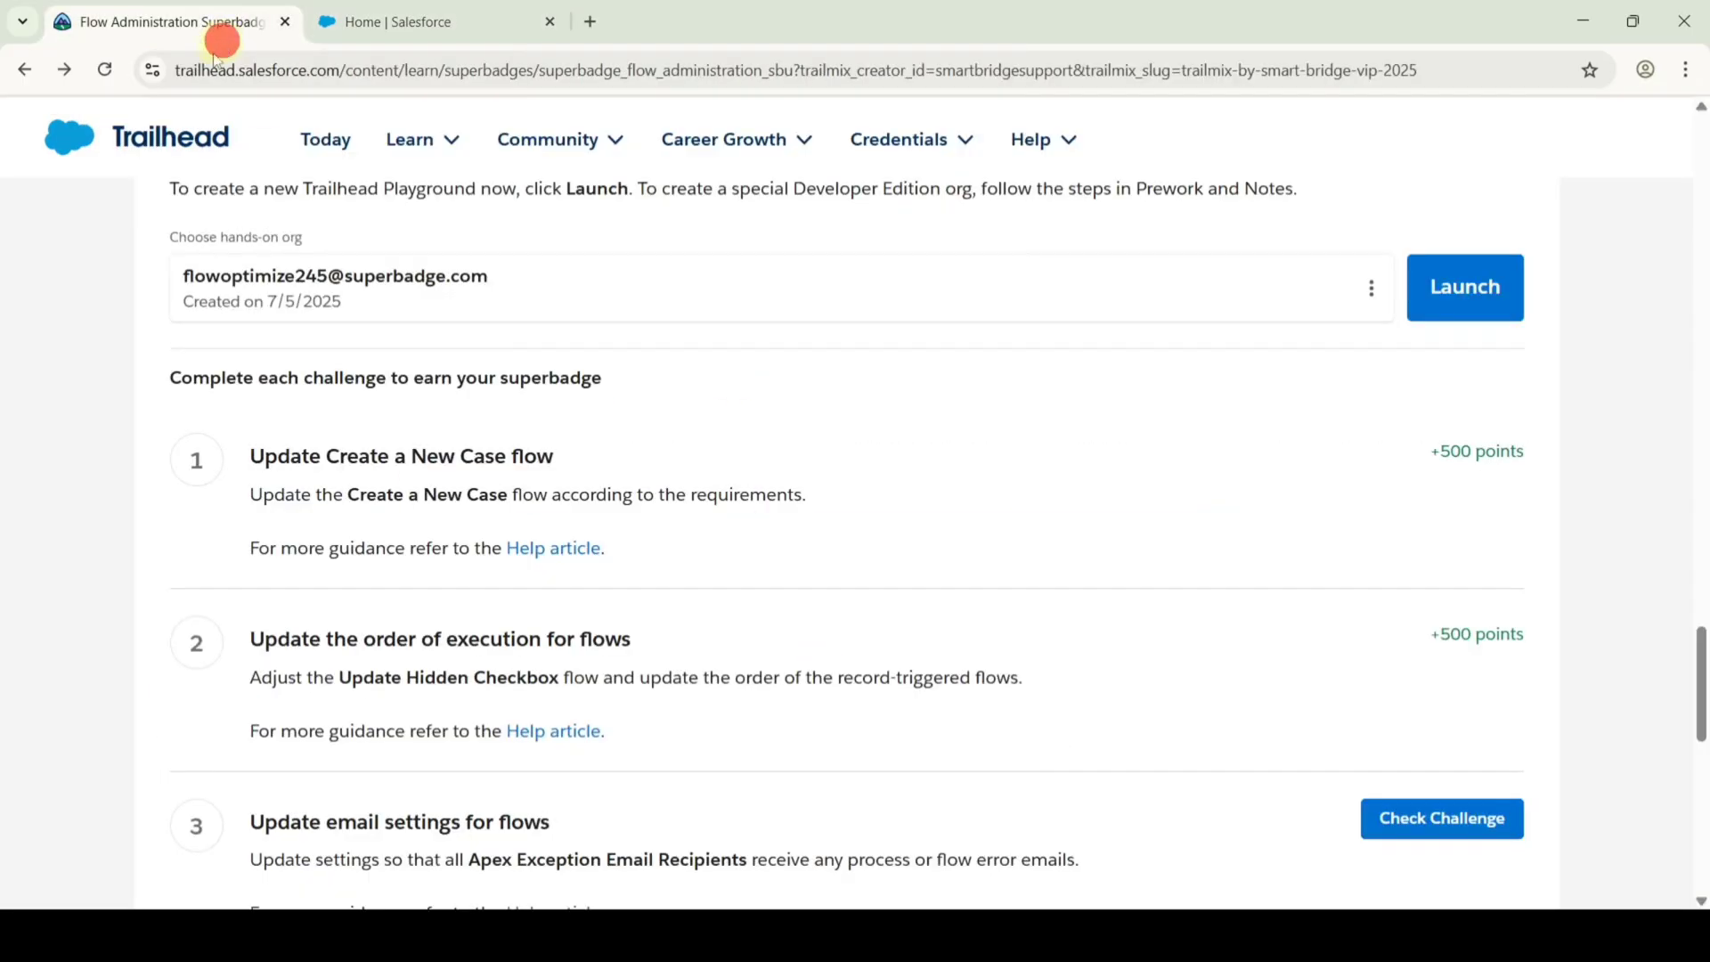
scroll(1250, 567, "down", 3)
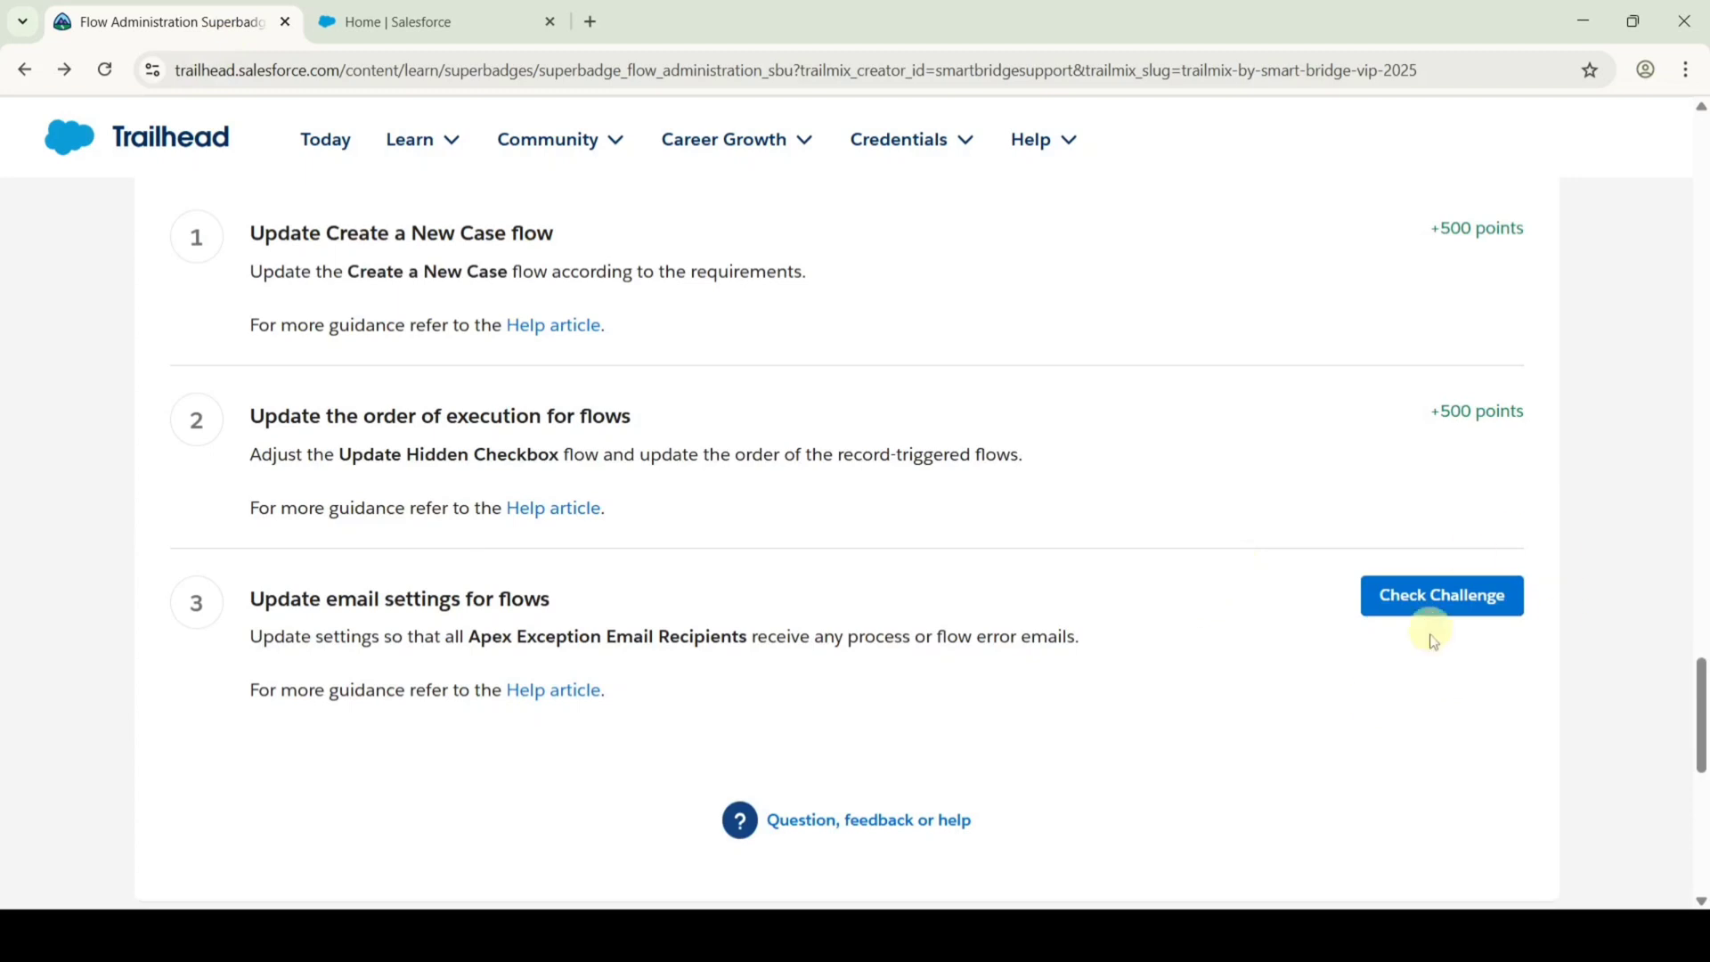
left_click(1412, 613)
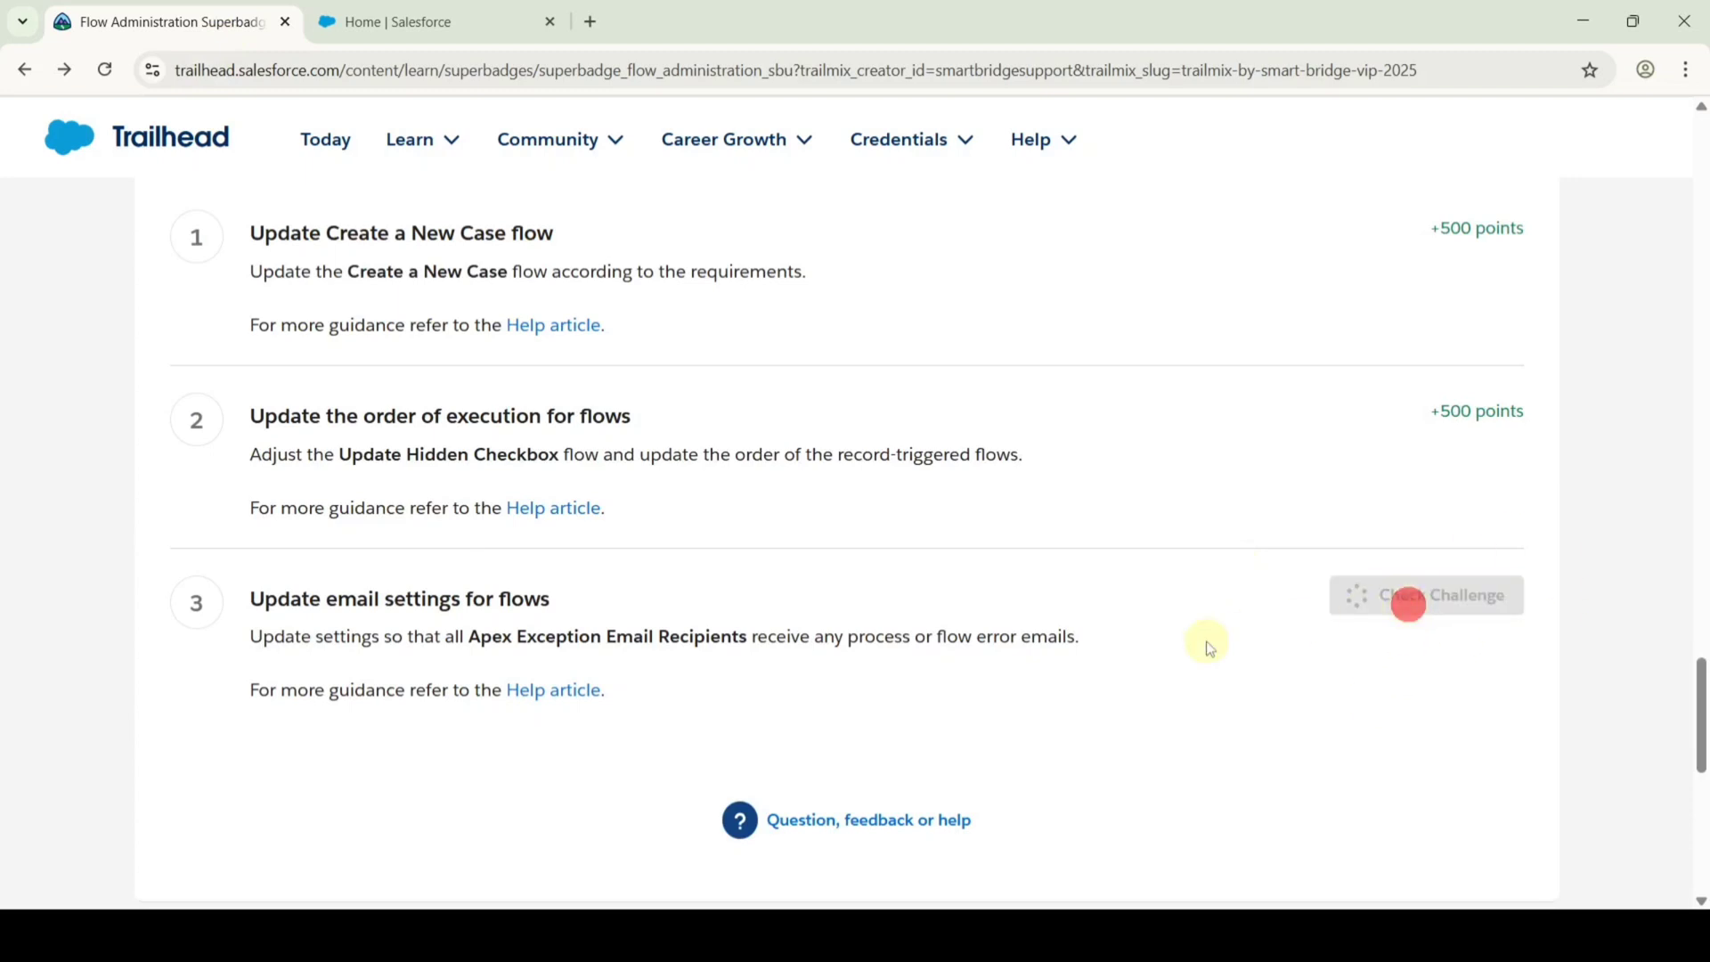